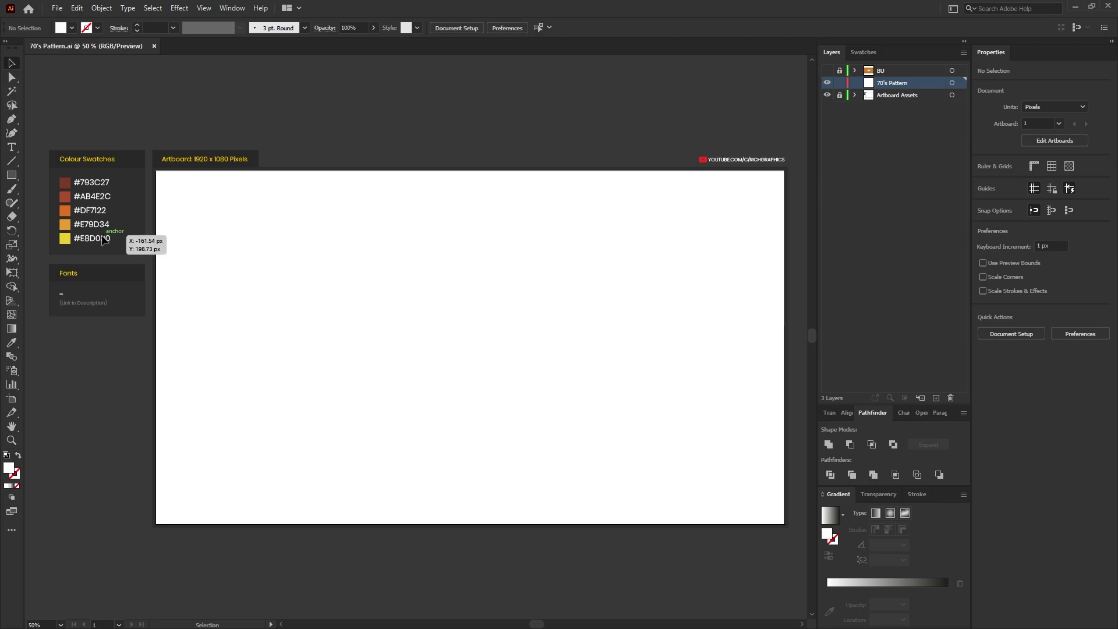
Step: Show the Swatches panel and start a new global white RGB swatch (255, 255, 255)
{"action": "left_click", "coordinate": [862, 52]}
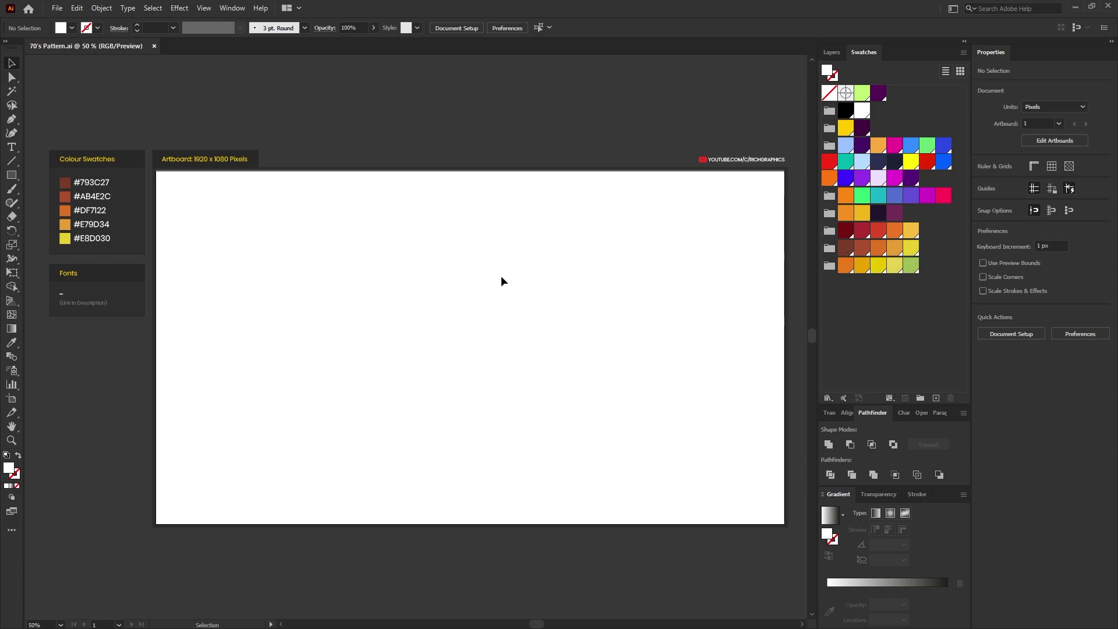
{"action": "left_click", "coordinate": [936, 398]}
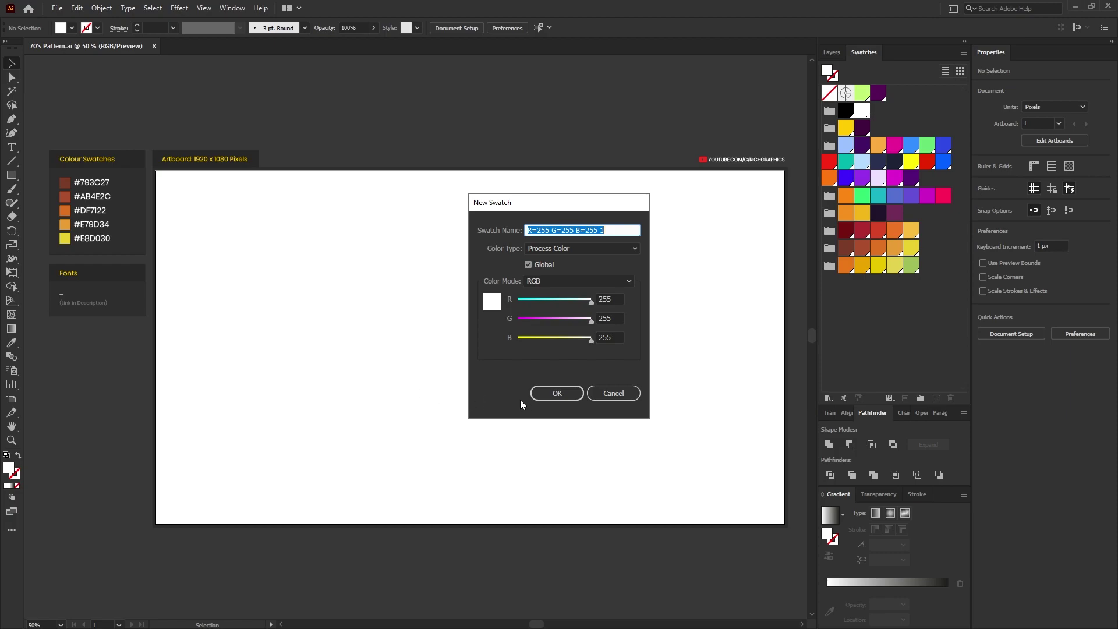
Step: Confirm the white swatch and draw a 100 x 100 px circle with the Ellipse tool
{"action": "left_click", "coordinate": [558, 394]}
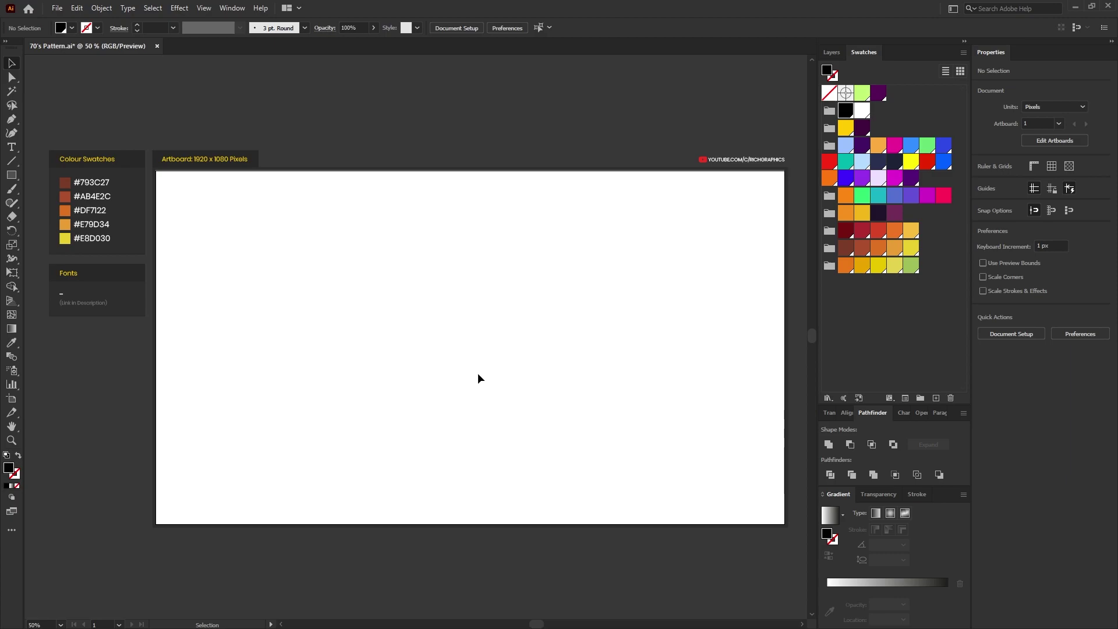
{"action": "left_click", "coordinate": [12, 174]}
{"action": "left_click", "coordinate": [107, 208]}
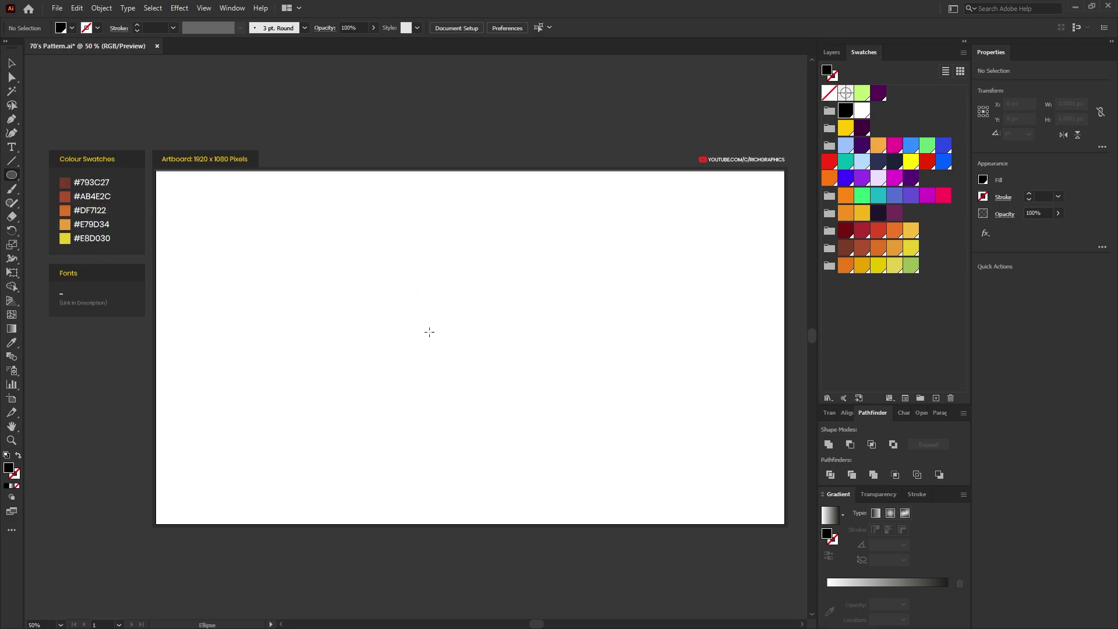
{"action": "left_click", "coordinate": [479, 329]}
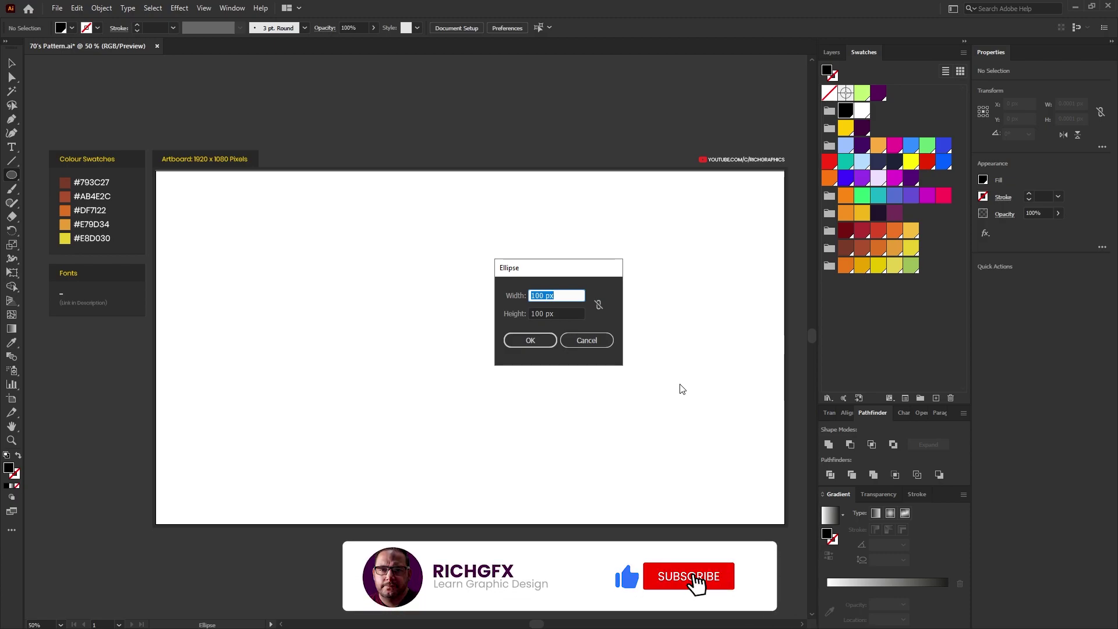
{"action": "left_click", "coordinate": [536, 342]}
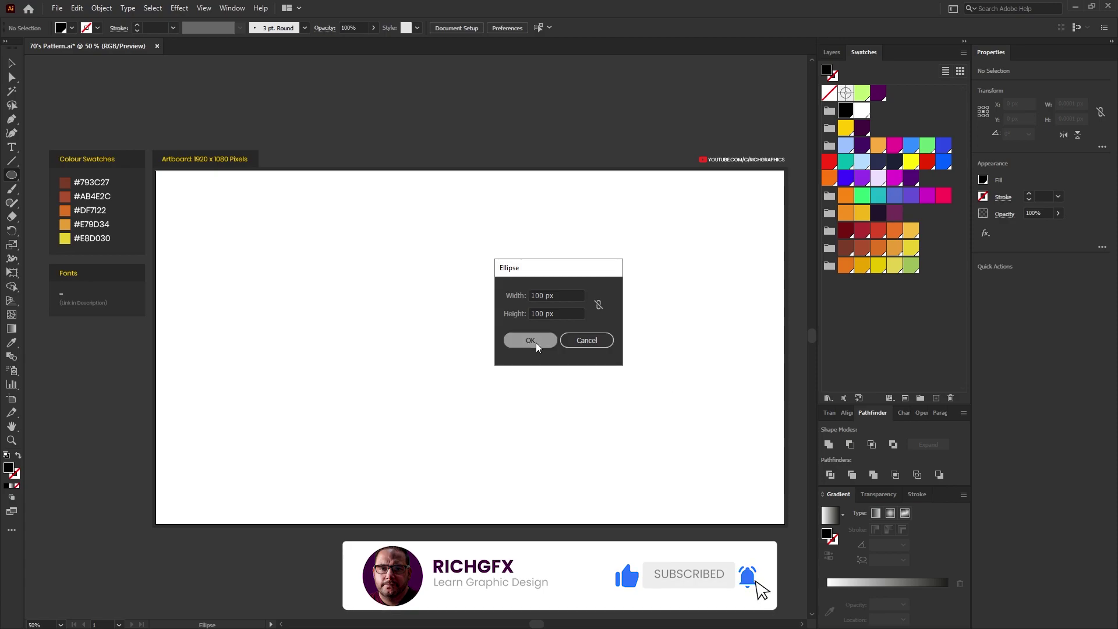
Step: Centre the circle on the artboard and fill it with dark brown #793C27
{"action": "left_click", "coordinate": [500, 27]}
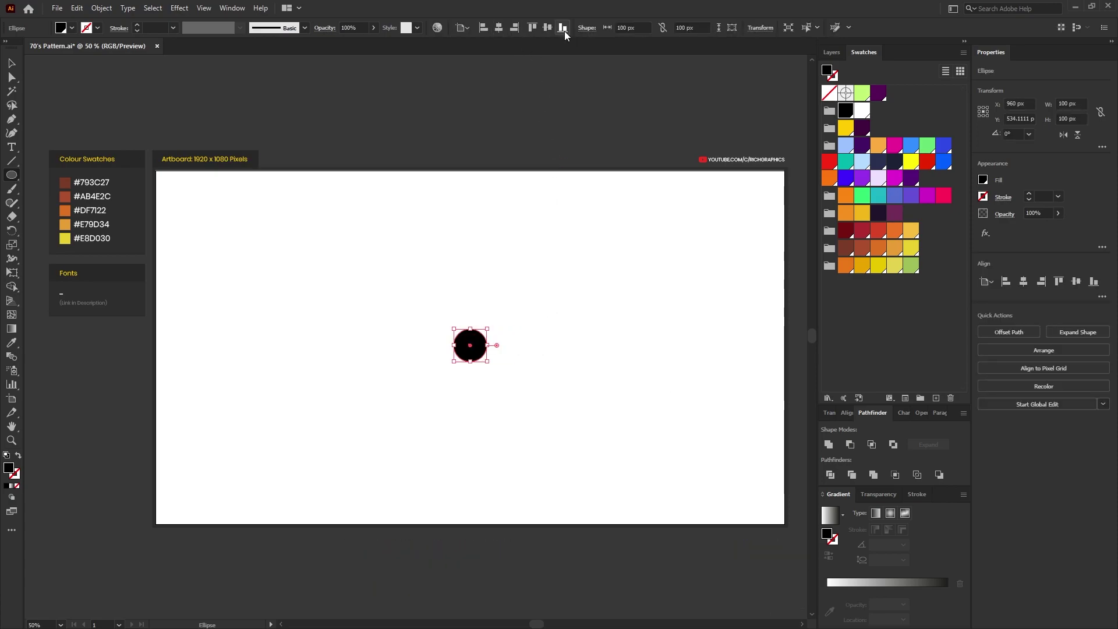
{"action": "left_click", "coordinate": [547, 27]}
{"action": "left_click", "coordinate": [846, 249]}
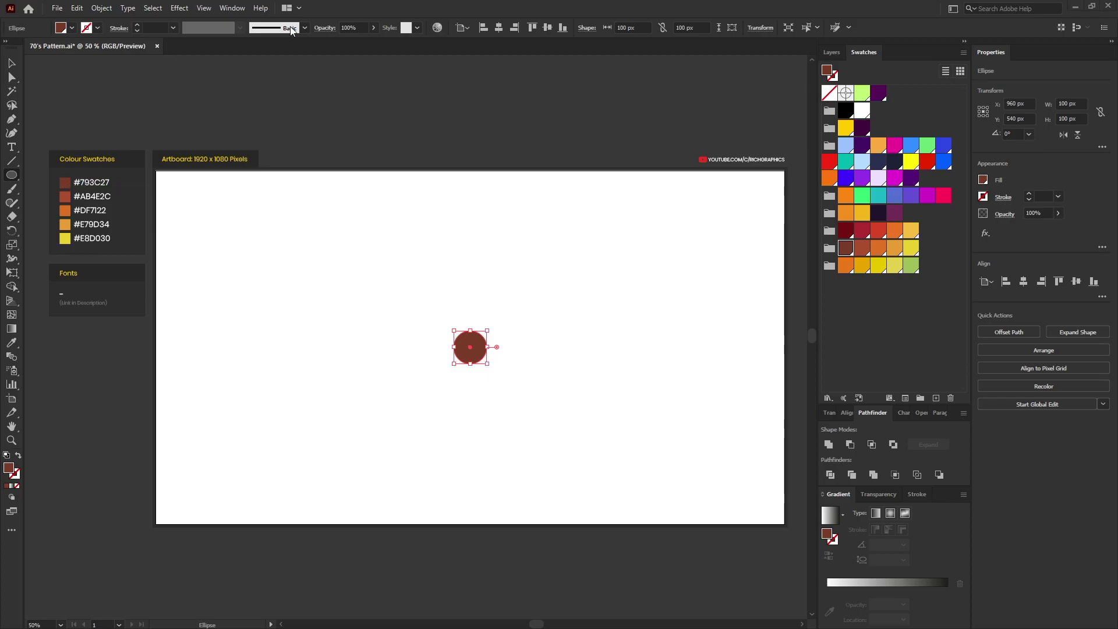
{"action": "left_click", "coordinate": [201, 8]}
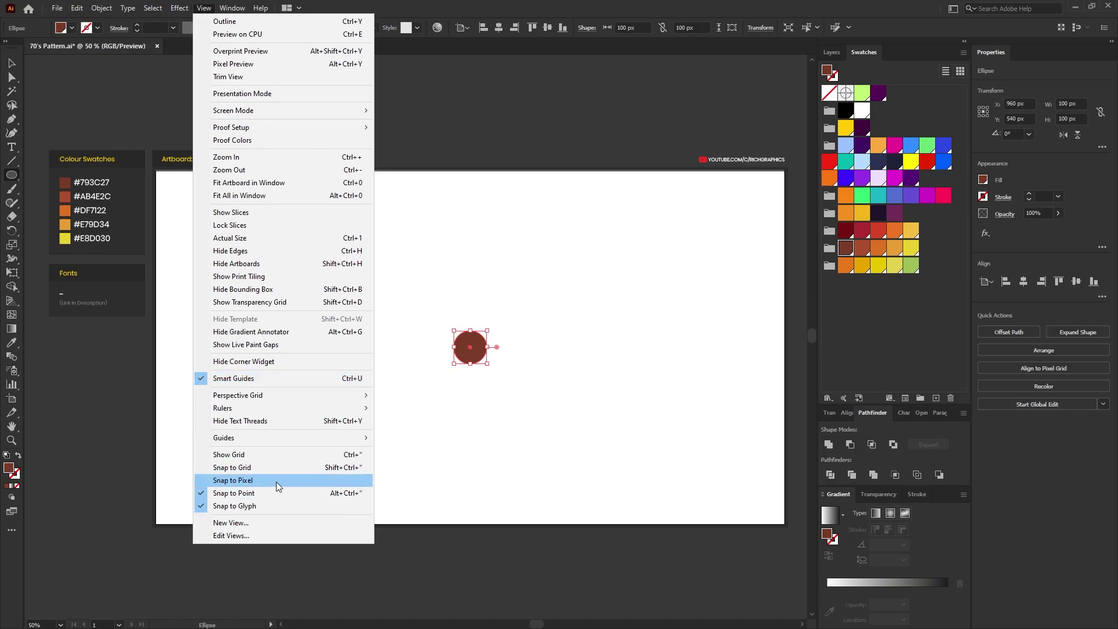
Step: Turn on Snap to Pixel, offset the circle by 15 px, and fill the new ring #AB4E2C
{"action": "left_click", "coordinate": [306, 480]}
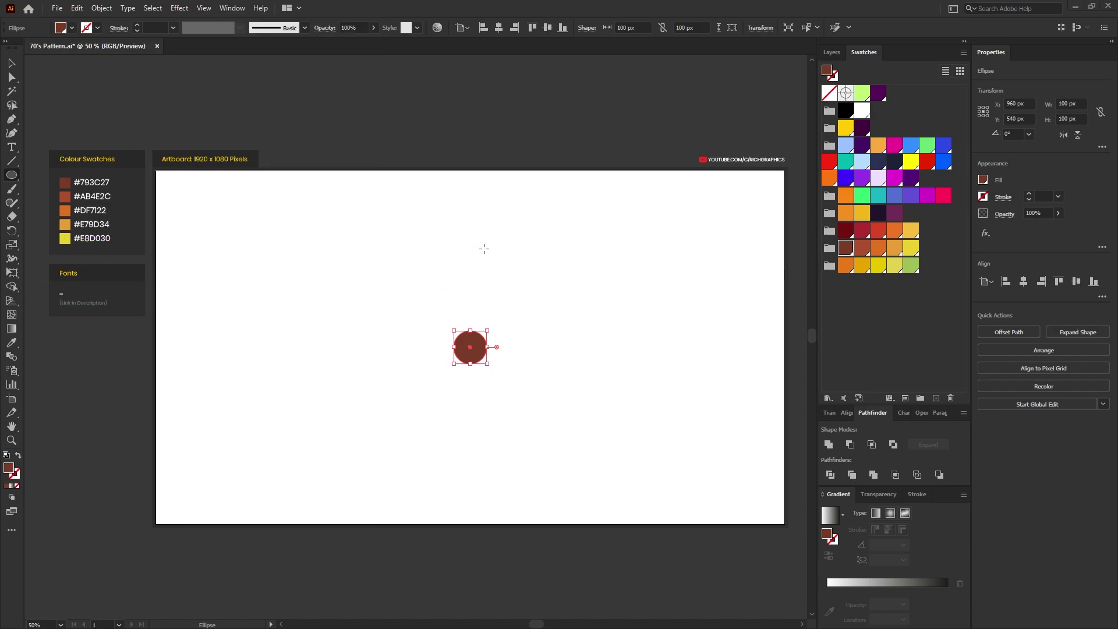
{"action": "left_click", "coordinate": [102, 7]}
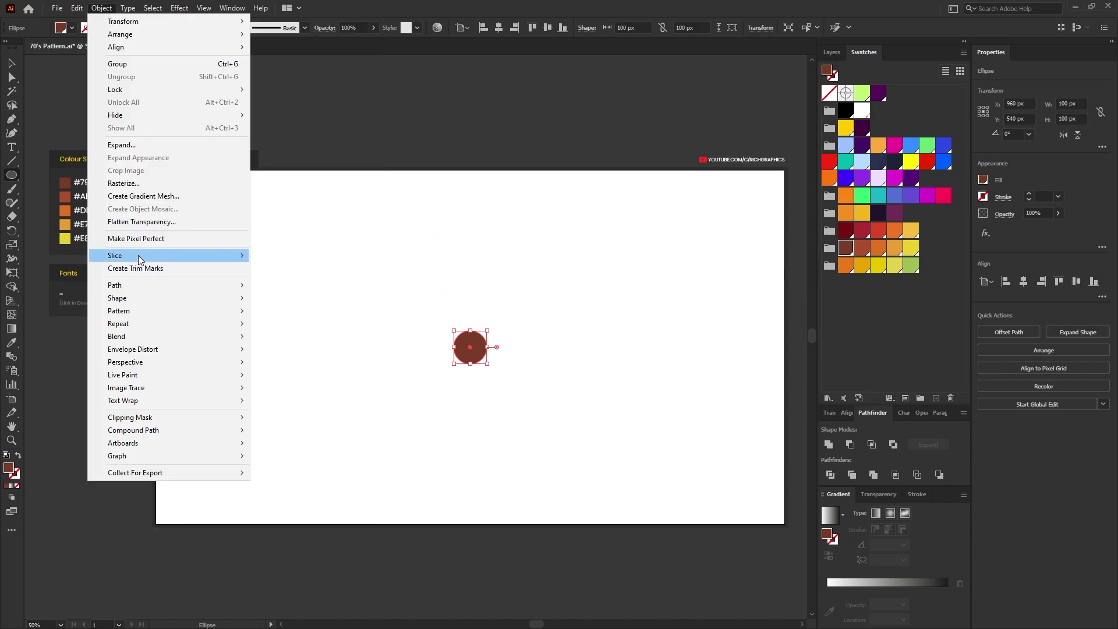
{"action": "mouse_move", "coordinate": [140, 291]}
{"action": "left_click", "coordinate": [361, 326]}
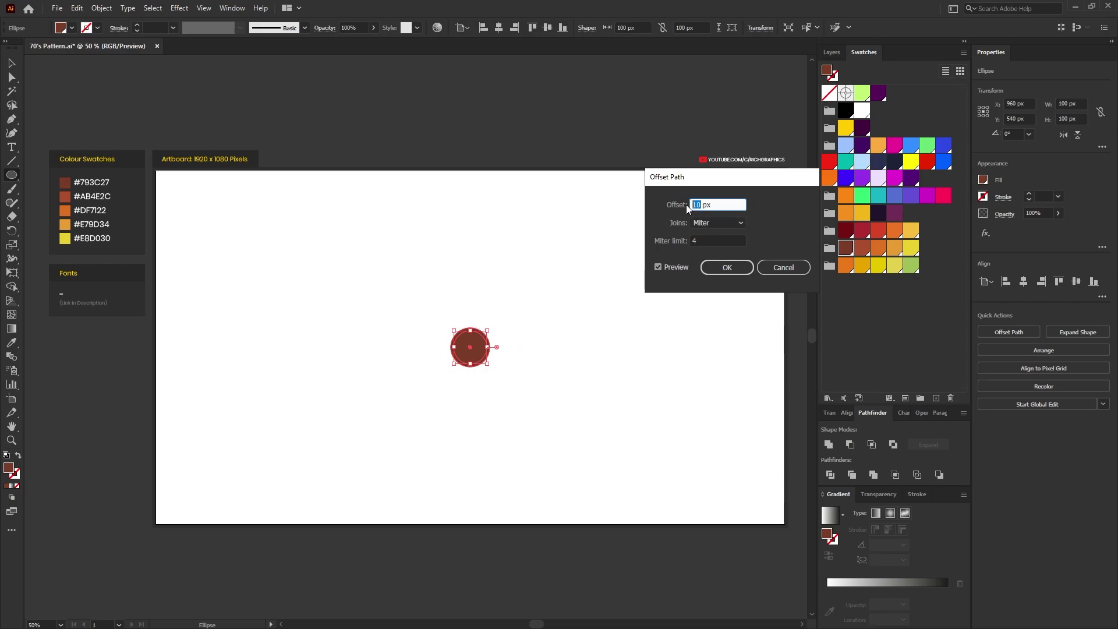
{"action": "type", "text": "15"}
{"action": "left_click", "coordinate": [727, 268]}
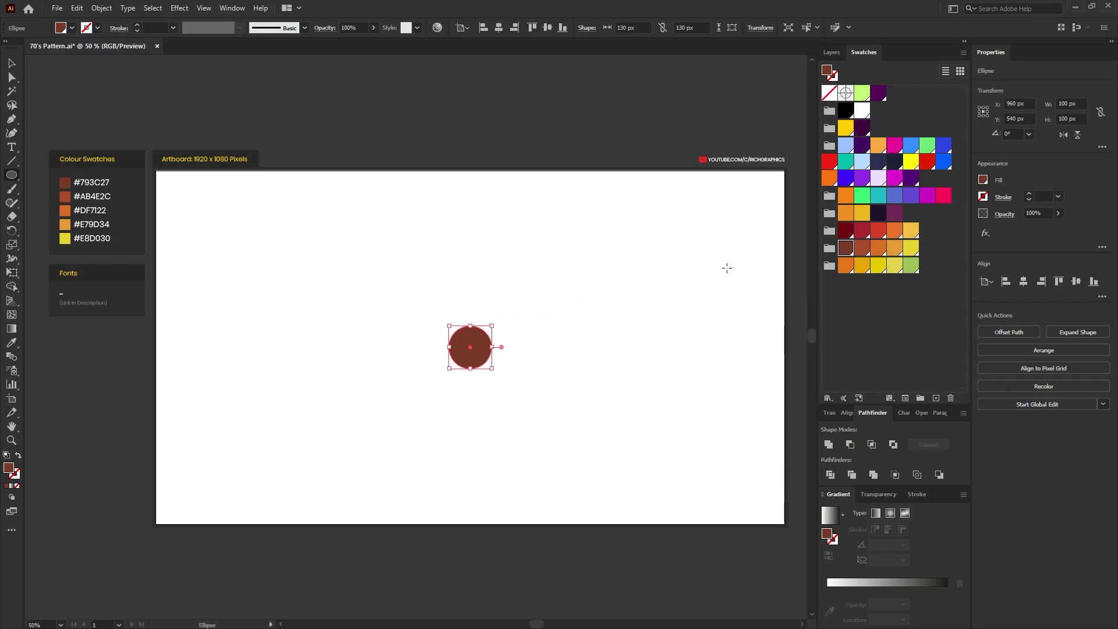
{"action": "left_click", "coordinate": [866, 252]}
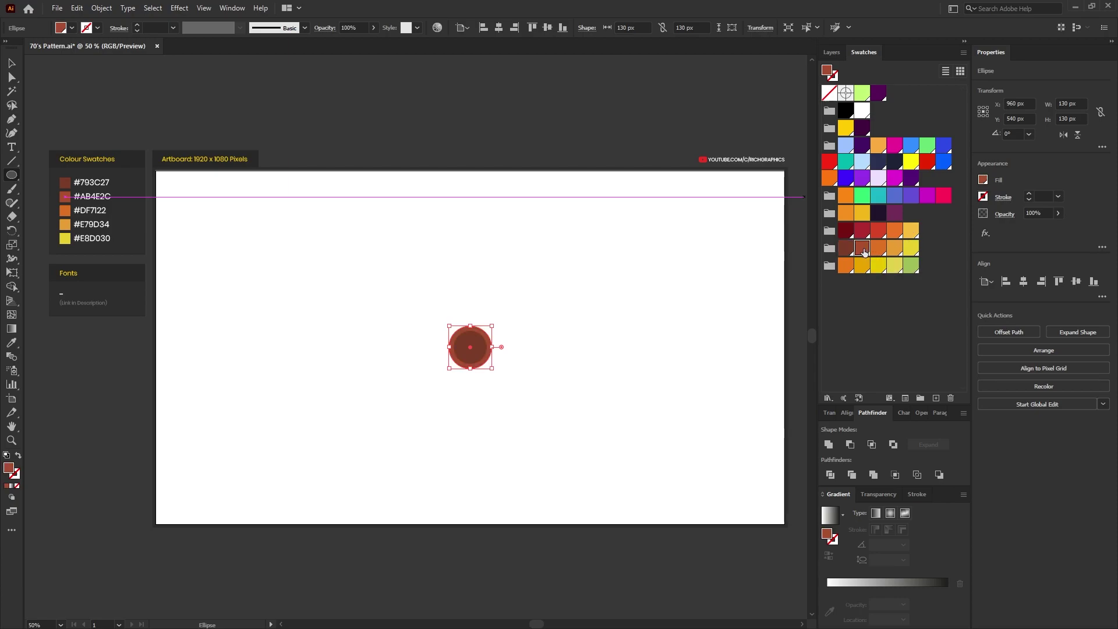
Step: Offset another 15 px ring to 160 px and fill it orange #DF7122
{"action": "left_click", "coordinate": [110, 8]}
{"action": "mouse_move", "coordinate": [154, 282]}
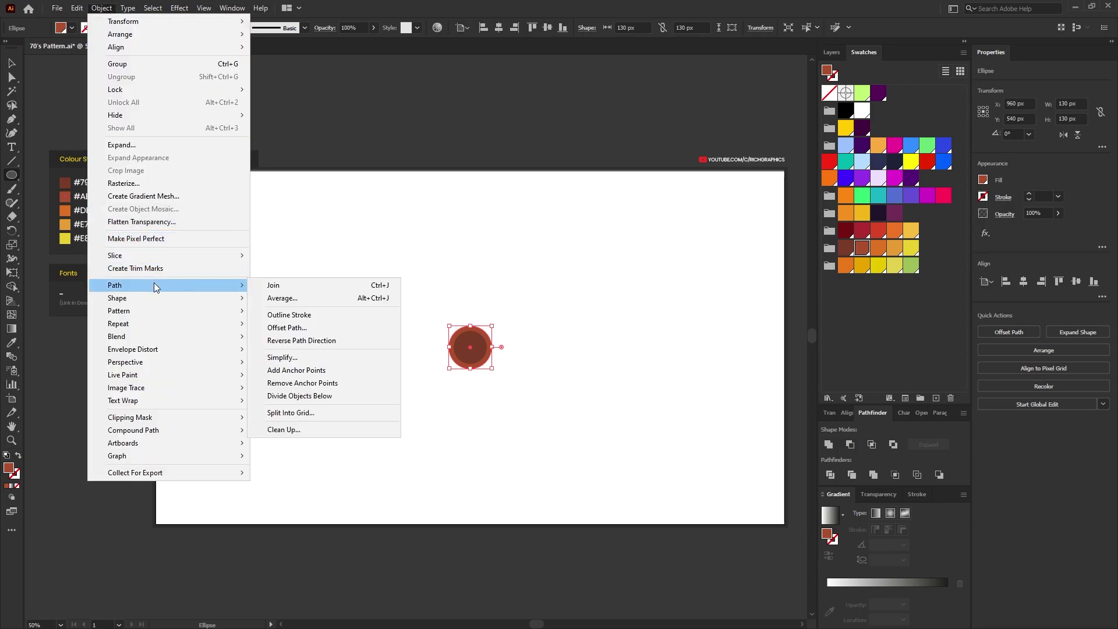
{"action": "left_click", "coordinate": [334, 326]}
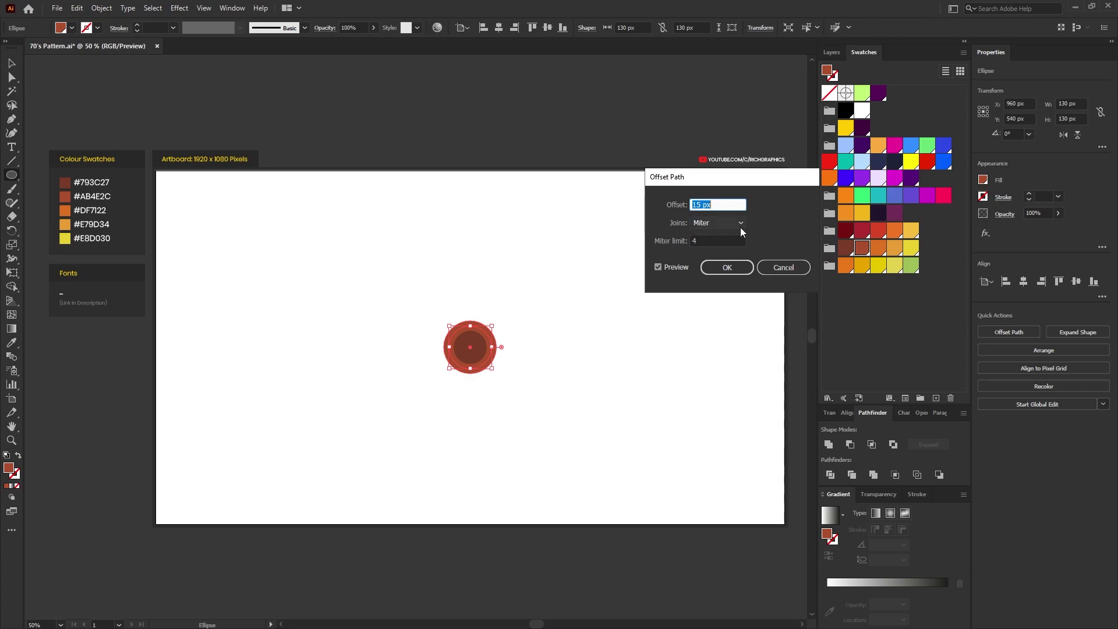
{"action": "left_click", "coordinate": [730, 267]}
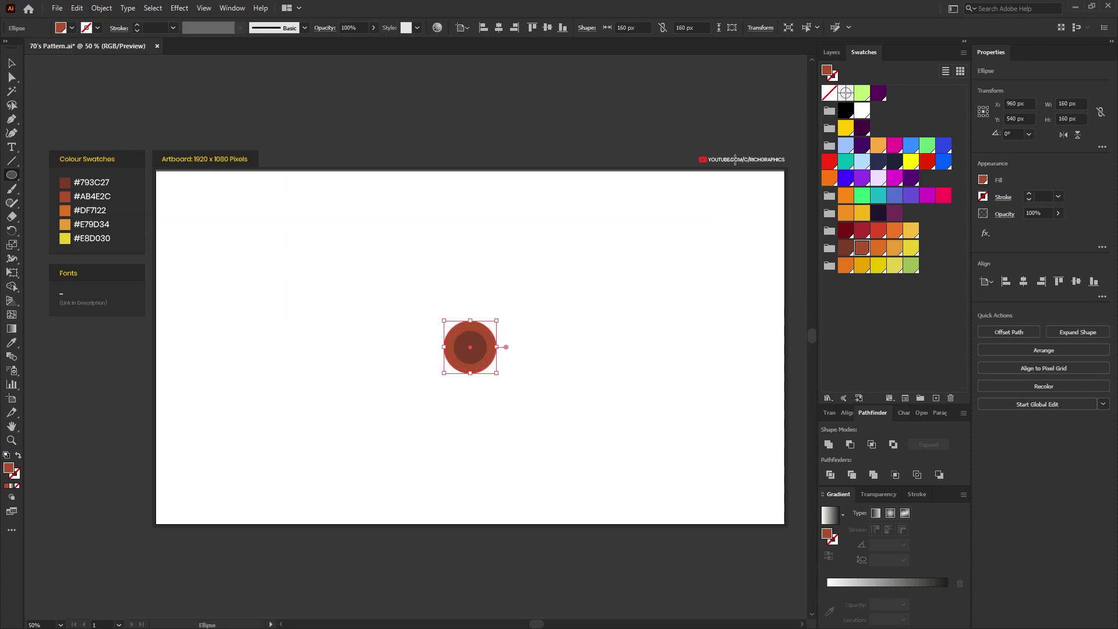
{"action": "left_click", "coordinate": [878, 249]}
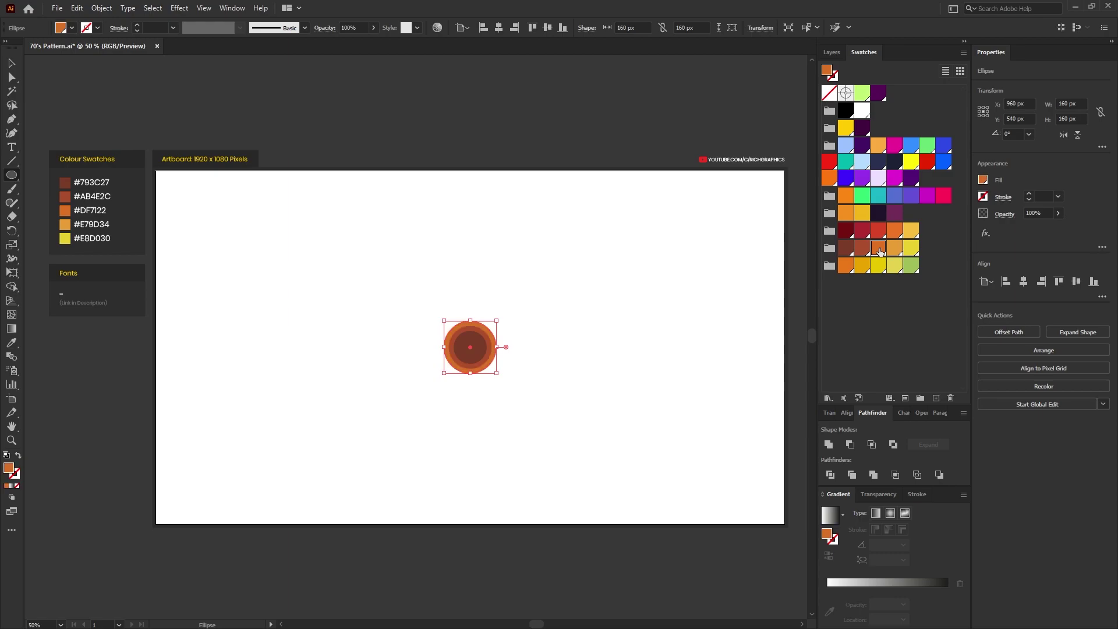
Step: Offset a third 15 px ring, growing the shape to 190 px, and fill it #E79D34
{"action": "left_click", "coordinate": [101, 8]}
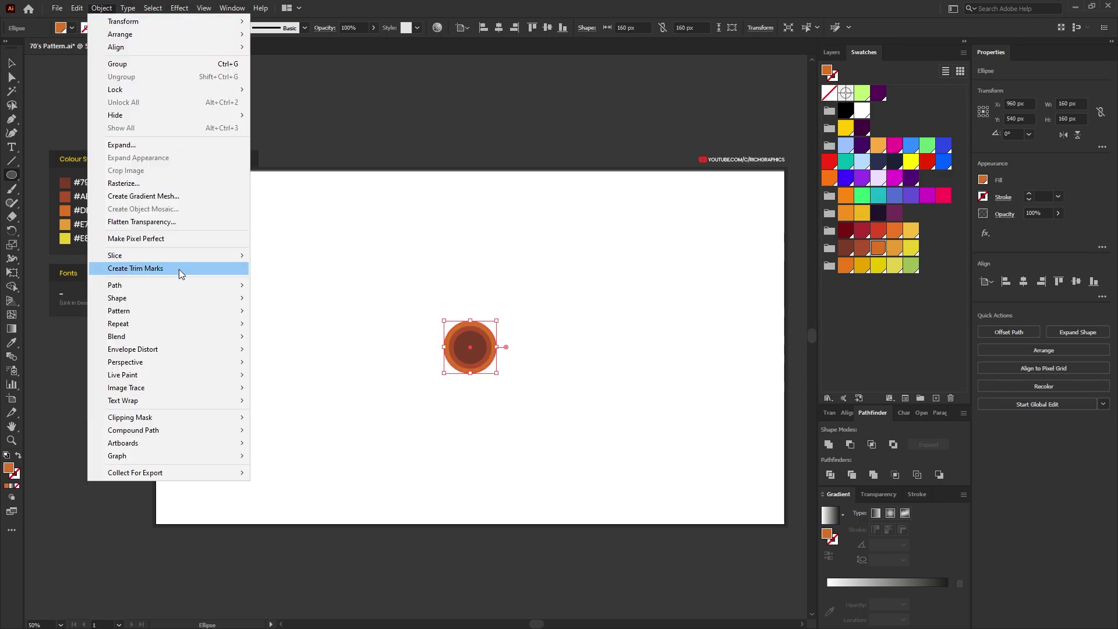
{"action": "mouse_move", "coordinate": [162, 289]}
{"action": "left_click", "coordinate": [330, 326]}
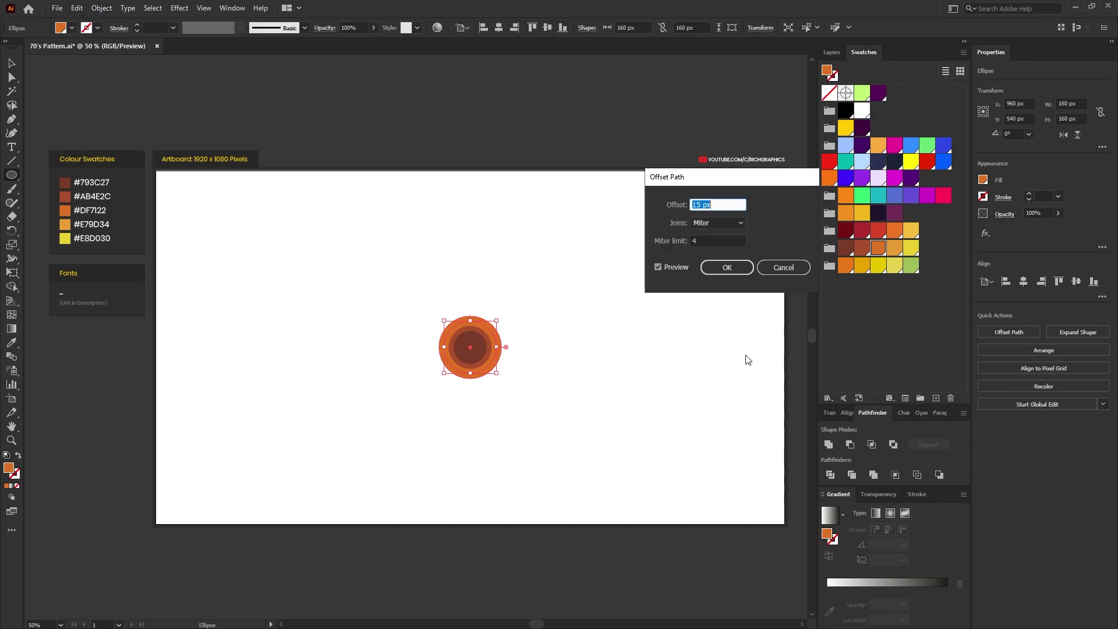
{"action": "left_click", "coordinate": [723, 269]}
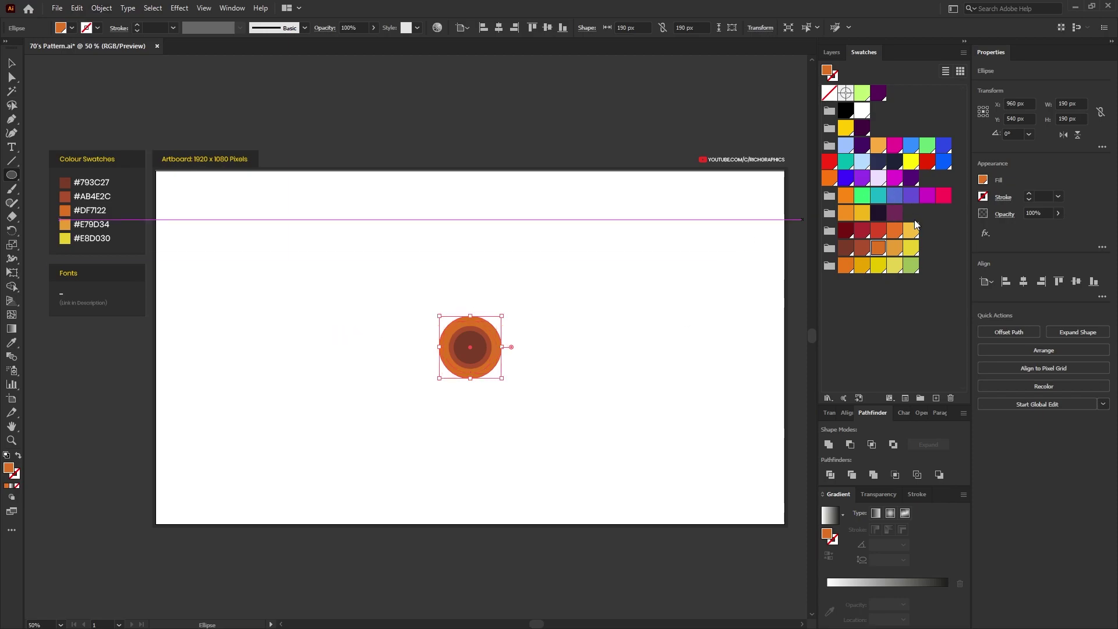
{"action": "left_click", "coordinate": [895, 248]}
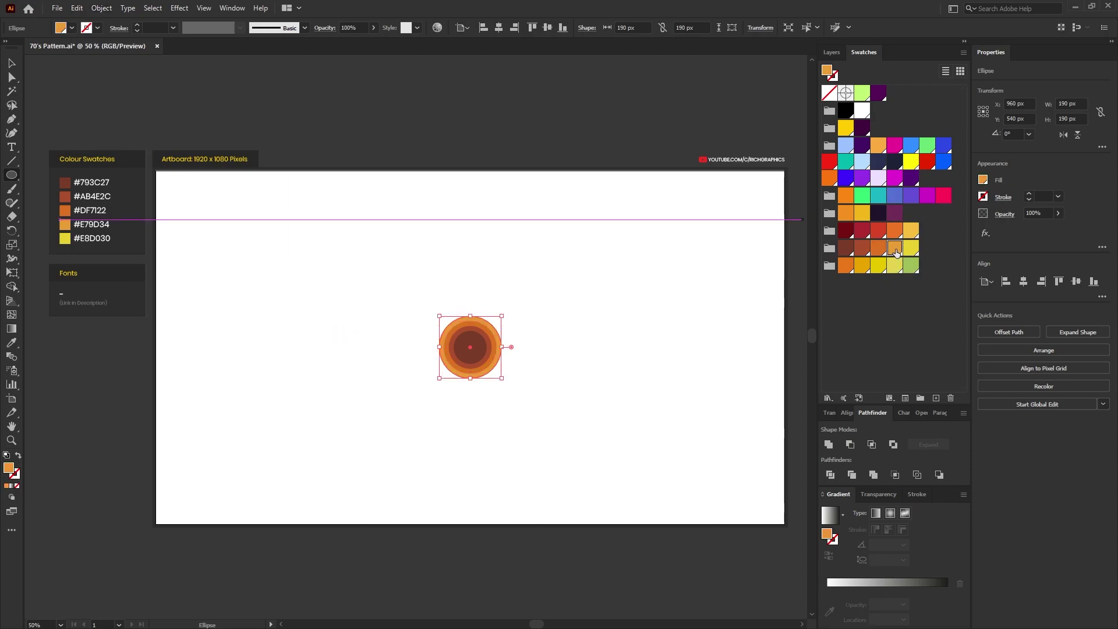
Step: Offset the outermost 15 px ring to 220 px and fill it yellow #E8D030
{"action": "left_click", "coordinate": [97, 10]}
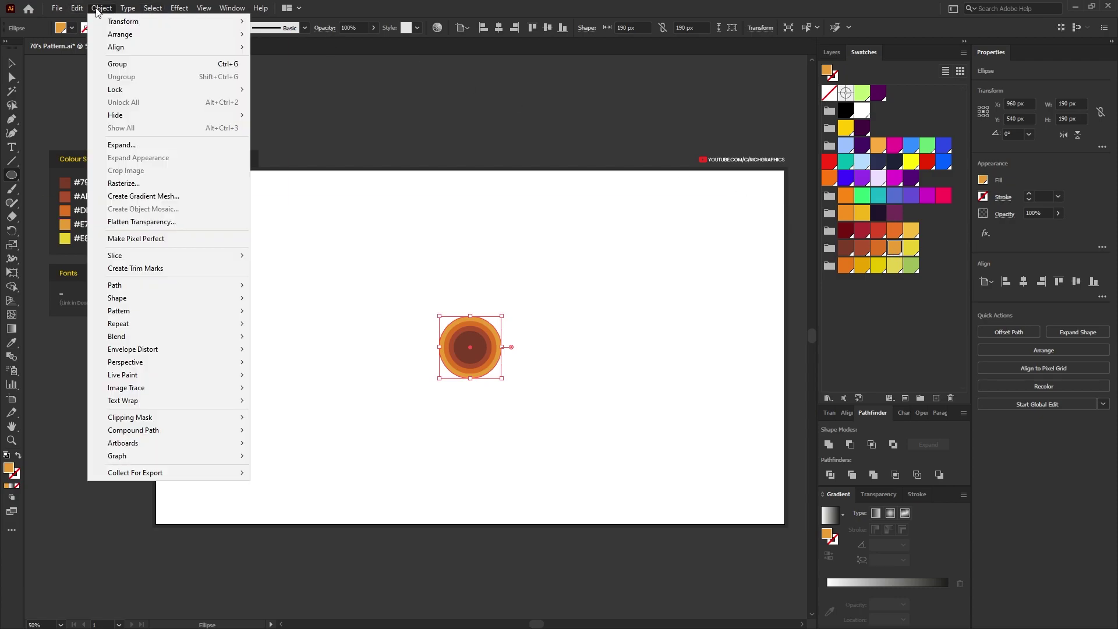
{"action": "mouse_move", "coordinate": [131, 288]}
{"action": "left_click", "coordinate": [343, 328]}
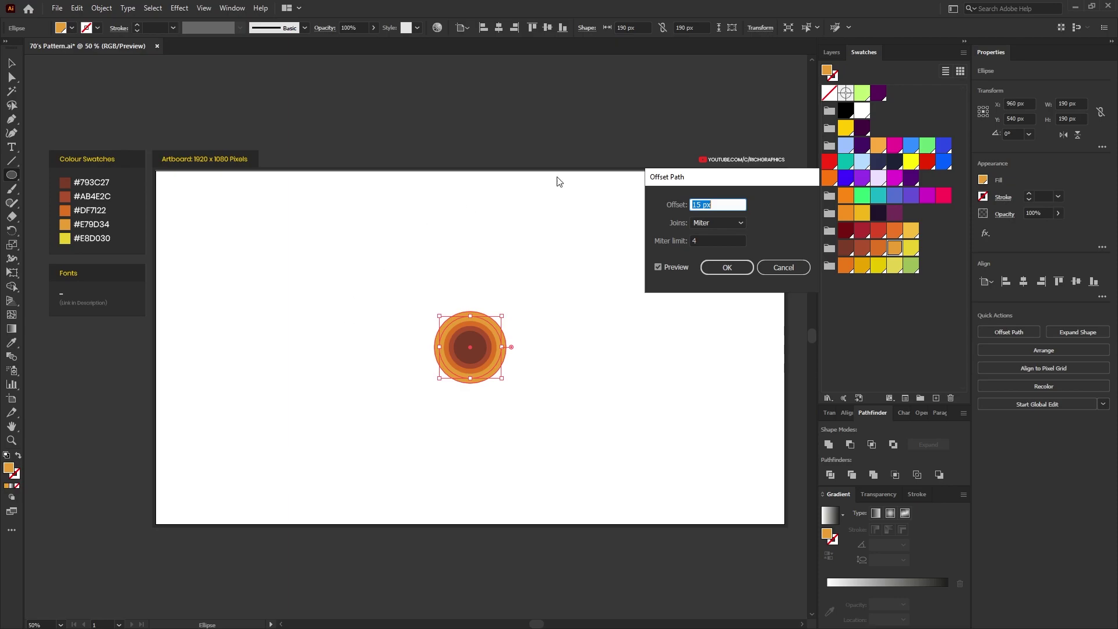
{"action": "left_click", "coordinate": [725, 270]}
{"action": "left_click", "coordinate": [911, 248]}
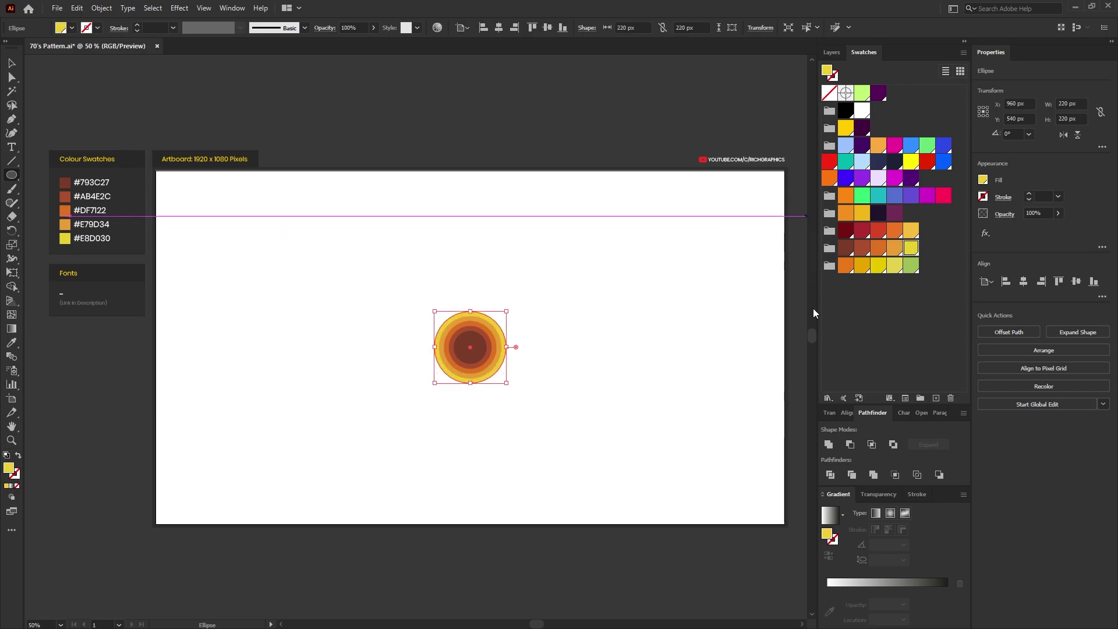
Step: Group all five rings and Alt-drag a copy right to X 1230.2222 px
{"action": "left_click", "coordinate": [12, 63]}
{"action": "left_click_drag", "start_coordinate": [624, 454], "coordinate": [368, 233]}
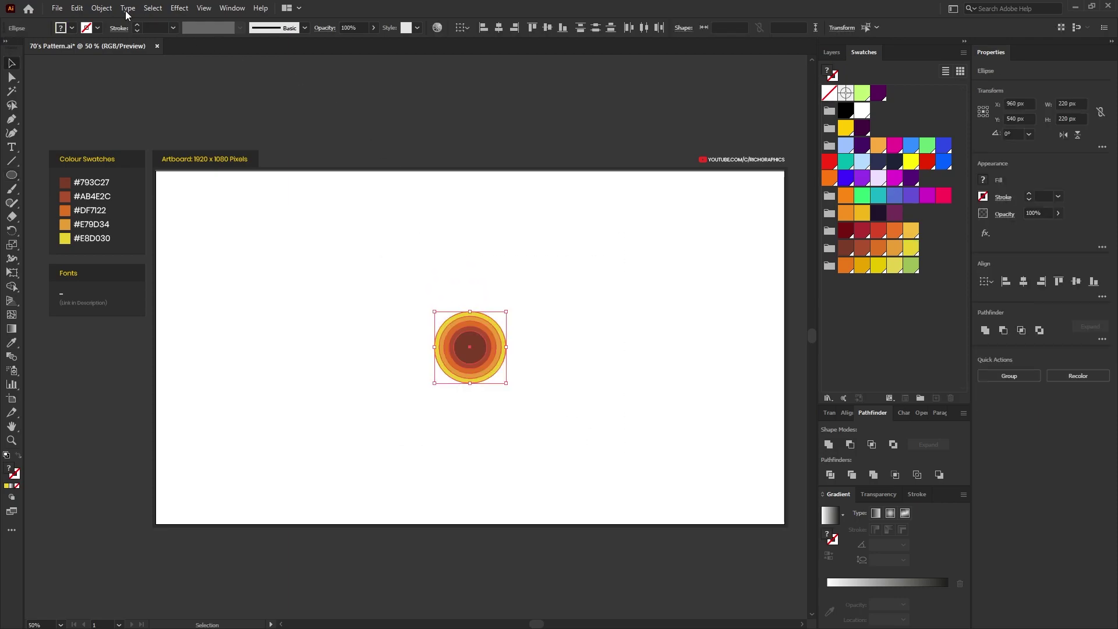
{"action": "left_click", "coordinate": [102, 8]}
{"action": "left_click", "coordinate": [141, 69]}
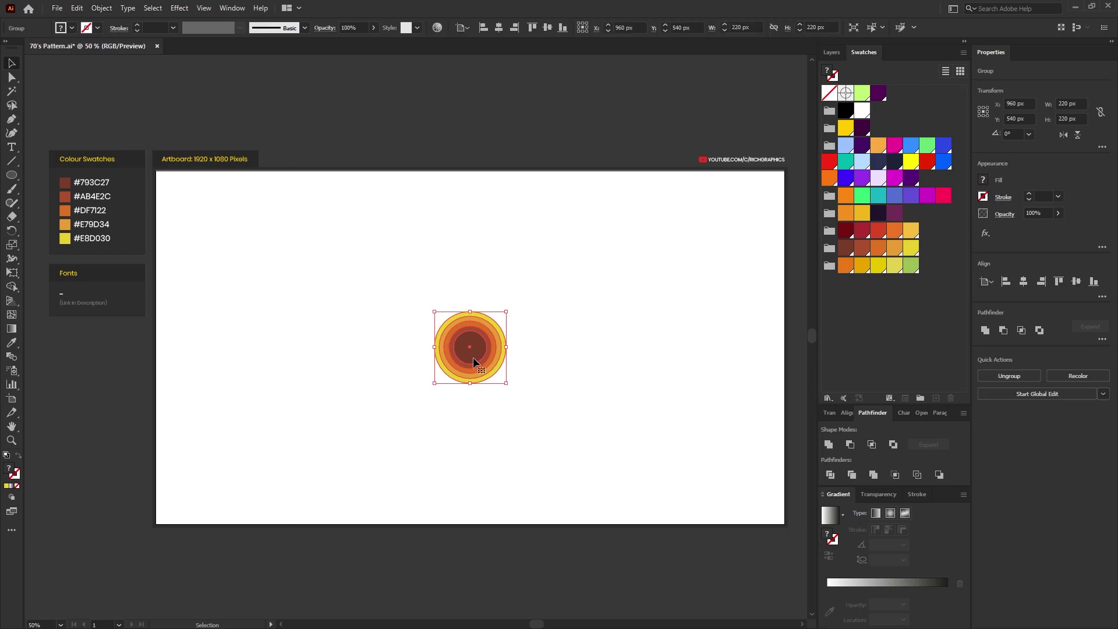
{"action": "left_click_drag", "start_coordinate": [470, 350], "coordinate": [558, 348]}
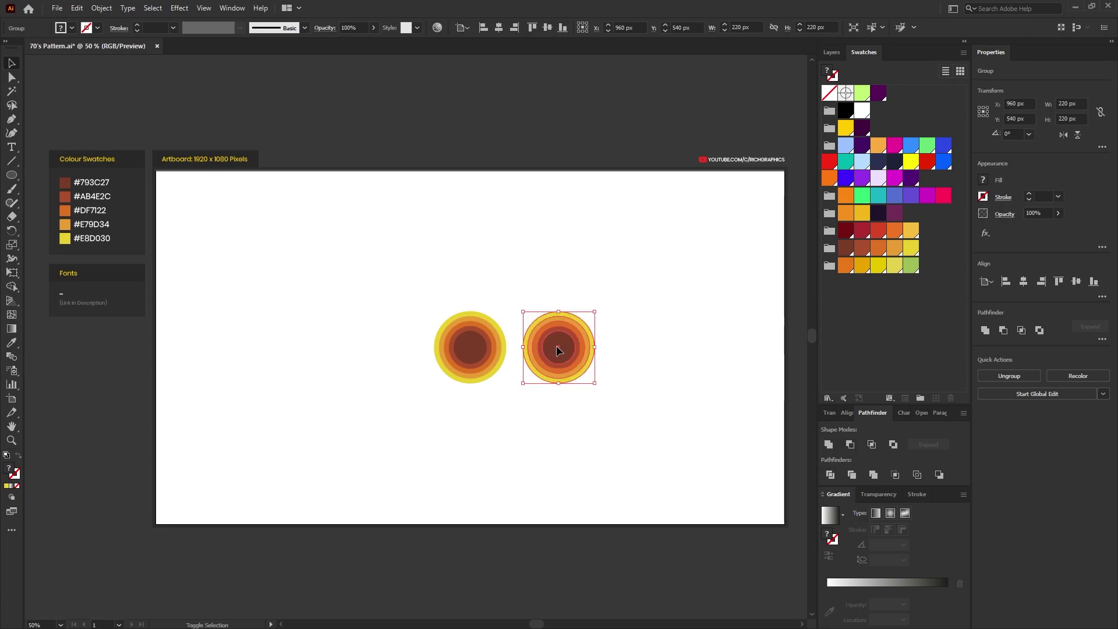
{"action": "left_click", "coordinate": [643, 369]}
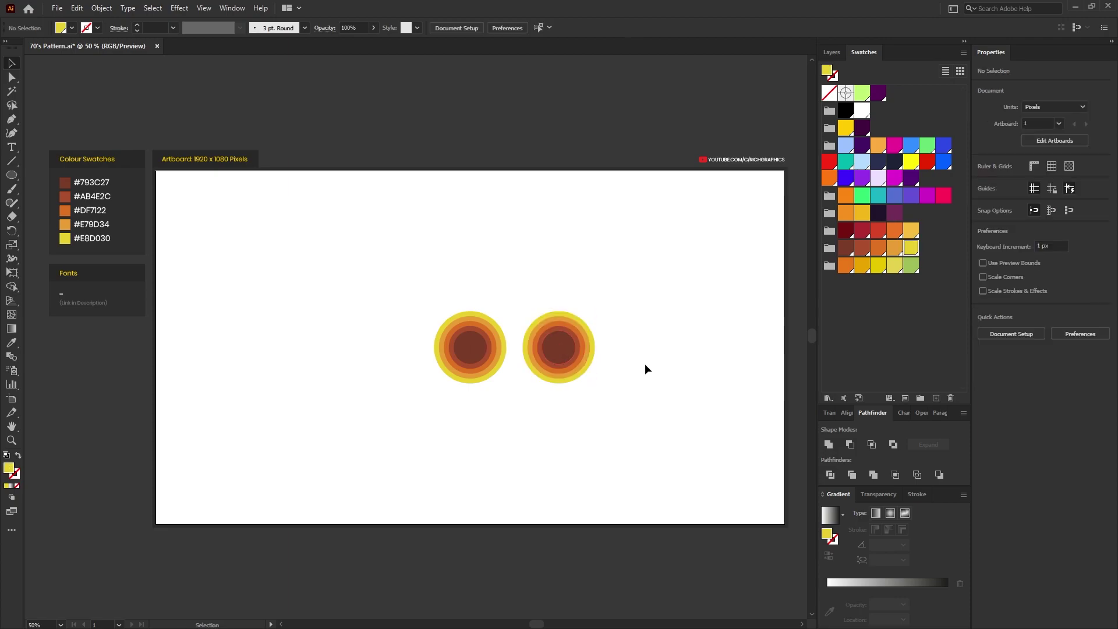
Step: Ungroup the copied circle into its separate rings
{"action": "left_click", "coordinate": [557, 343]}
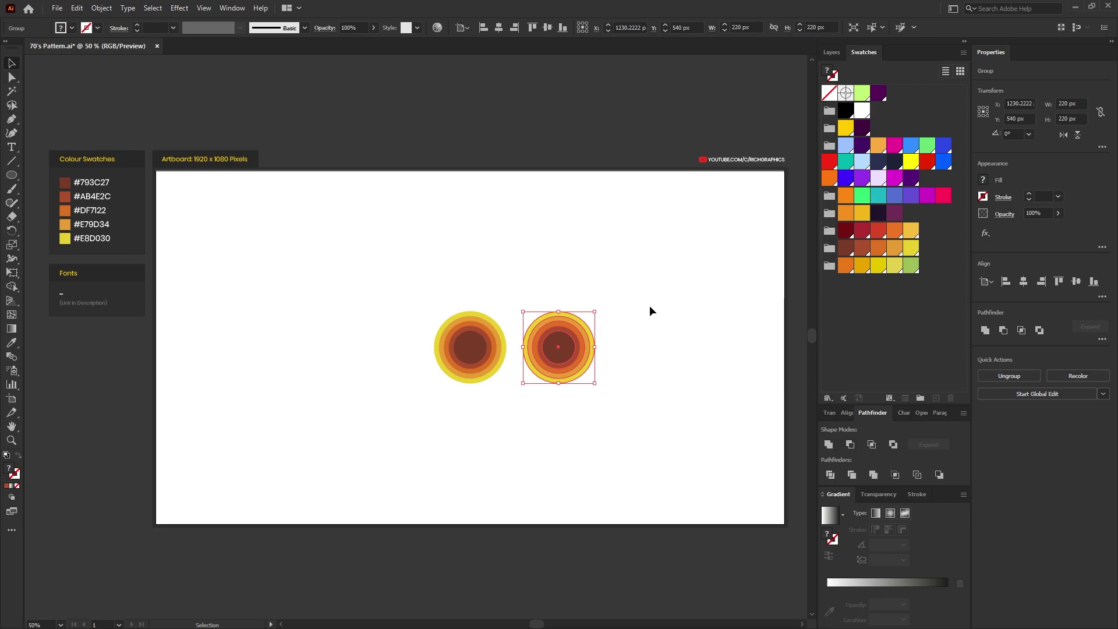
{"action": "left_click", "coordinate": [111, 8]}
{"action": "left_click", "coordinate": [141, 73]}
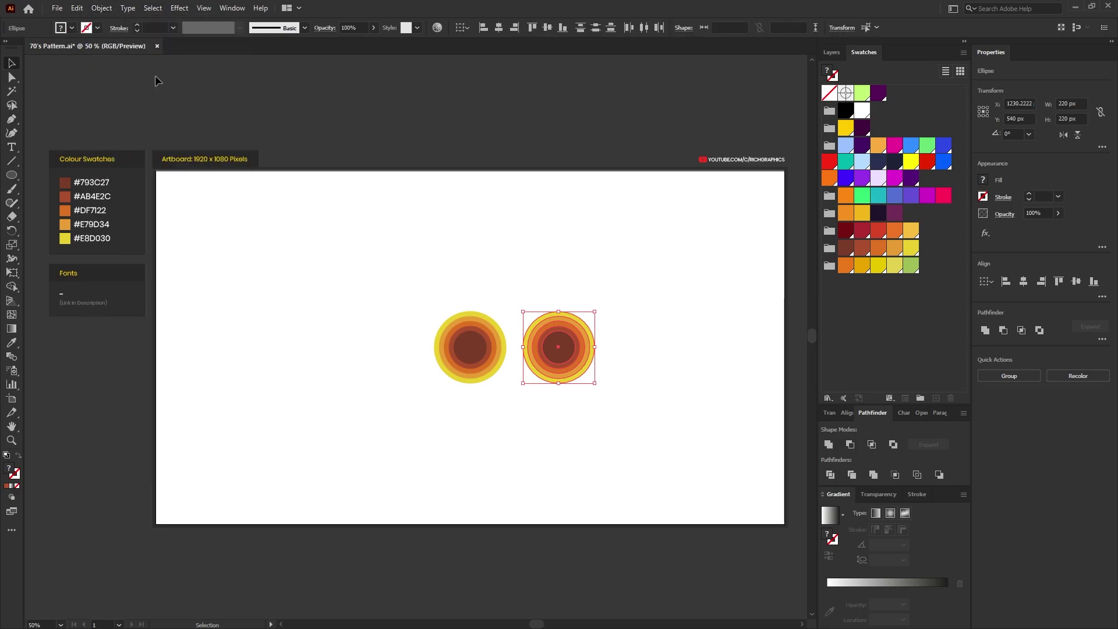
{"action": "left_click", "coordinate": [623, 381]}
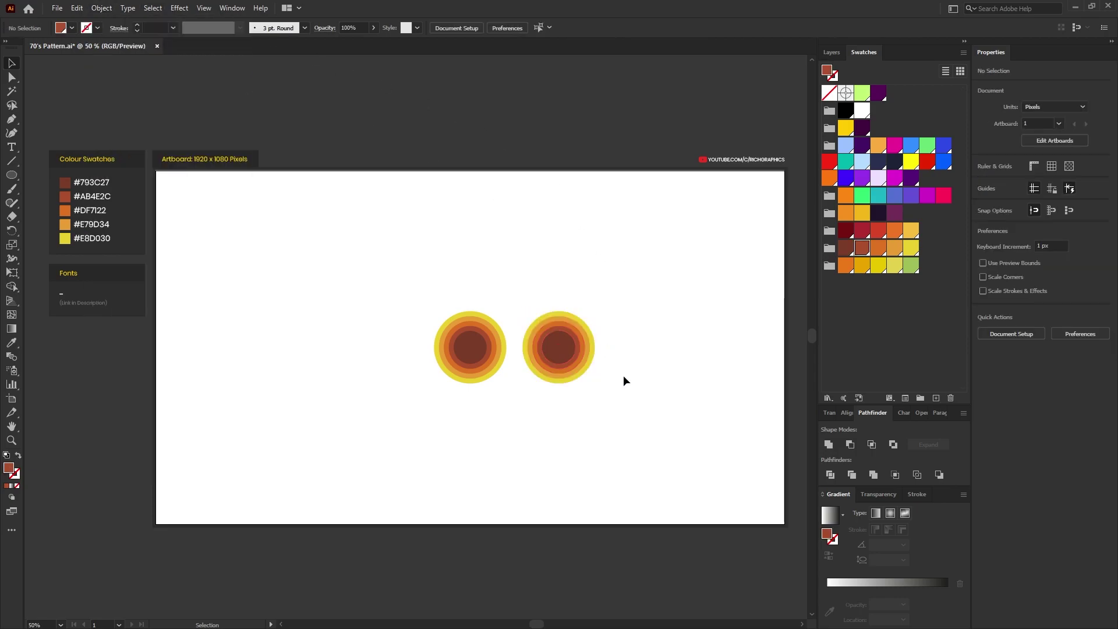
Step: Recolour the copy's 130 px ring yellow and its 160 px ring #E79D34
{"action": "left_click", "coordinate": [564, 358]}
{"action": "left_click", "coordinate": [574, 354], "text": "shift"}
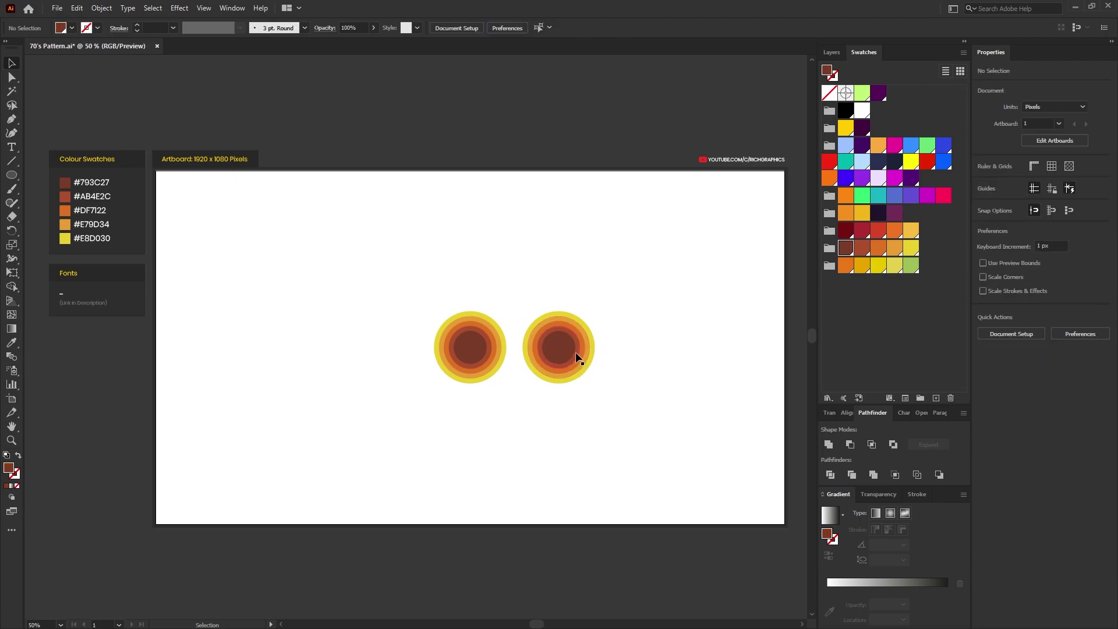
{"action": "left_click", "coordinate": [576, 352]}
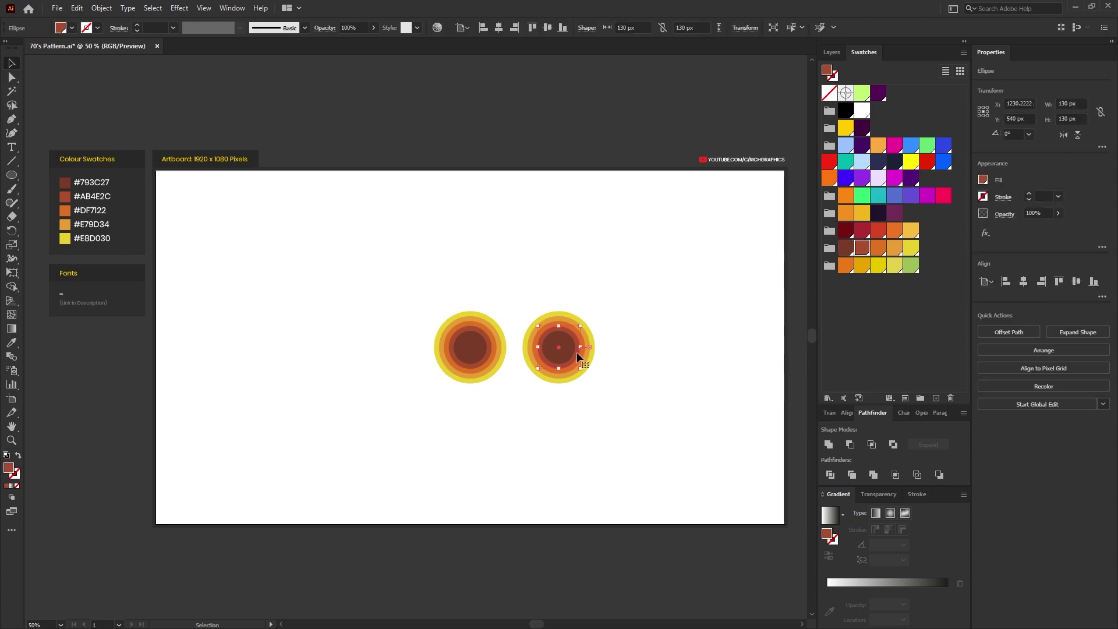
{"action": "left_click", "coordinate": [912, 250]}
{"action": "key", "text": "ctrl+alt+bracketleft"}
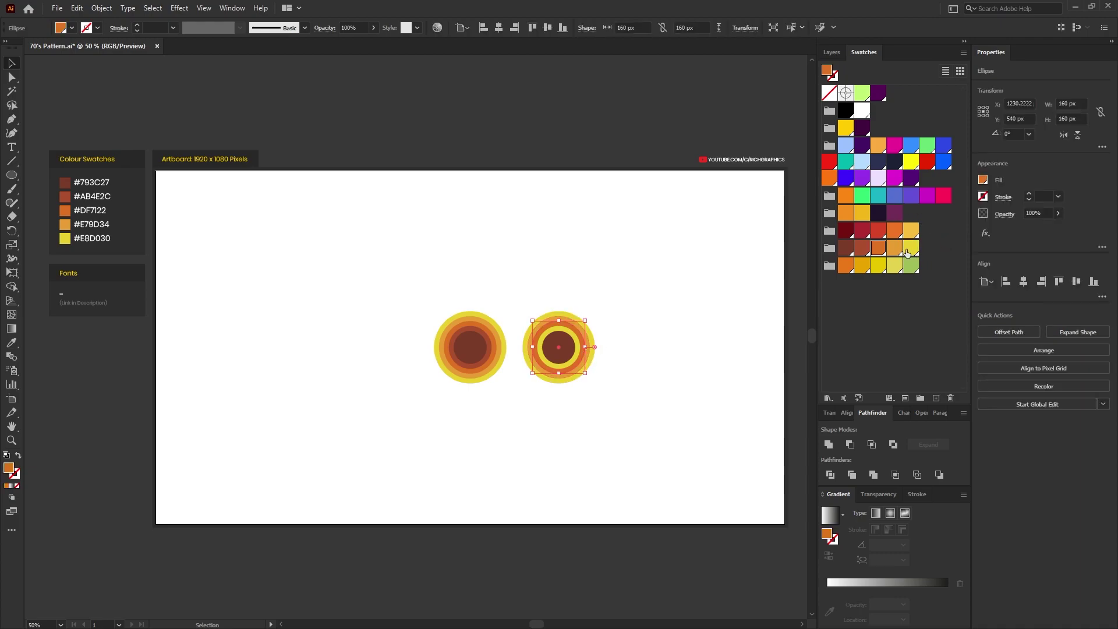
{"action": "left_click", "coordinate": [894, 247]}
{"action": "left_click", "coordinate": [704, 316]}
Step: Fill the copy's next ring #DF7122 and its outermost ring #AB4E2C
{"action": "left_click", "coordinate": [588, 357]}
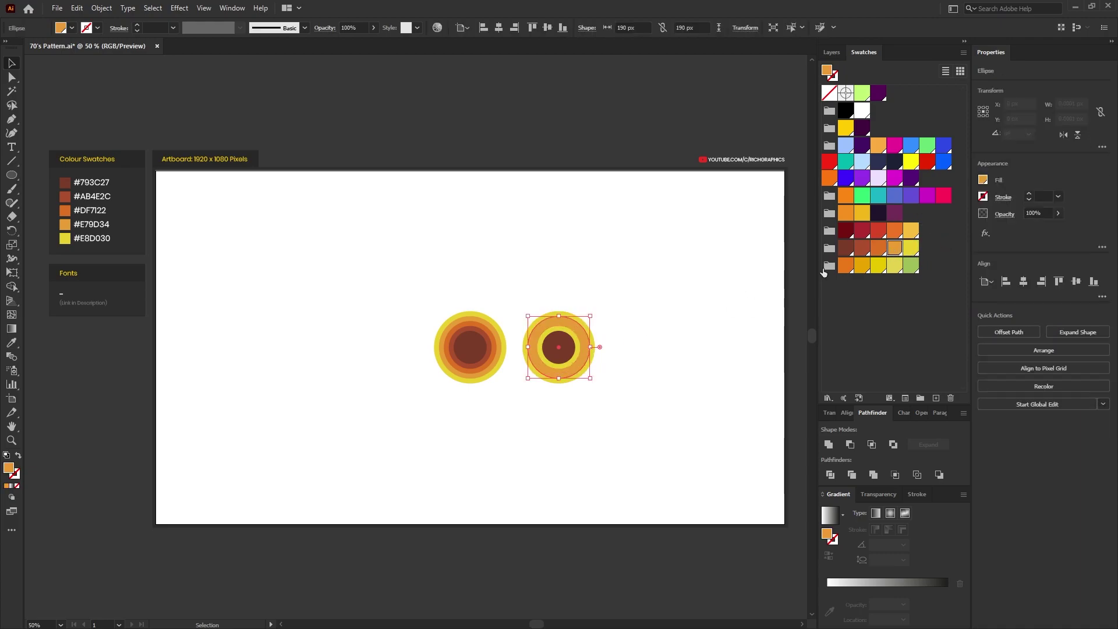
{"action": "left_click", "coordinate": [878, 247]}
{"action": "left_click", "coordinate": [662, 324]}
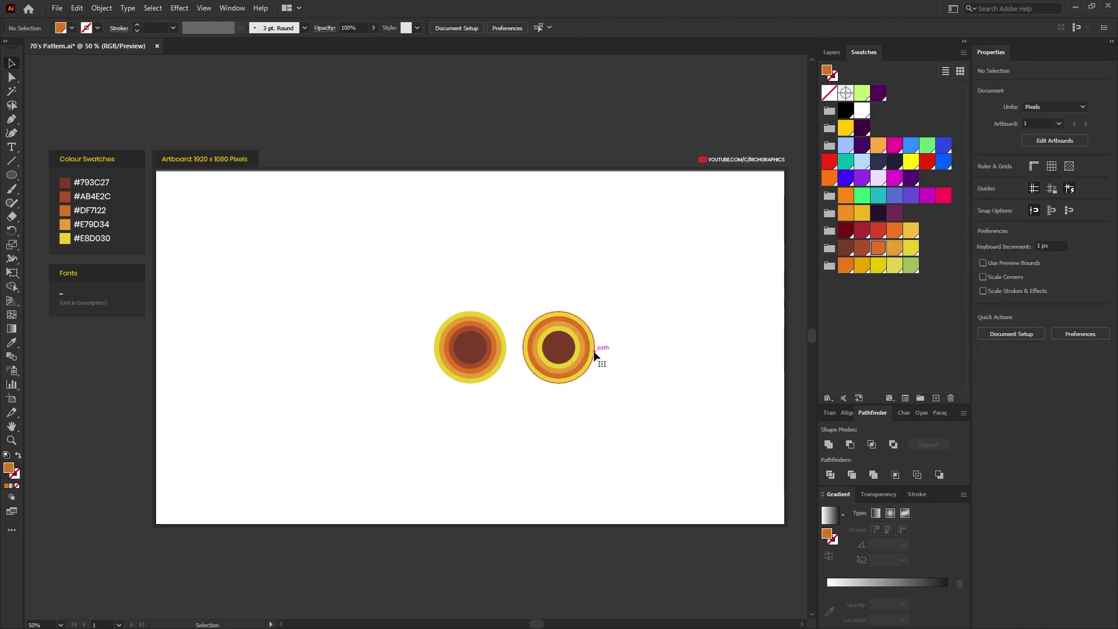
{"action": "left_click", "coordinate": [594, 356]}
{"action": "left_click", "coordinate": [862, 248]}
{"action": "left_click", "coordinate": [690, 346]}
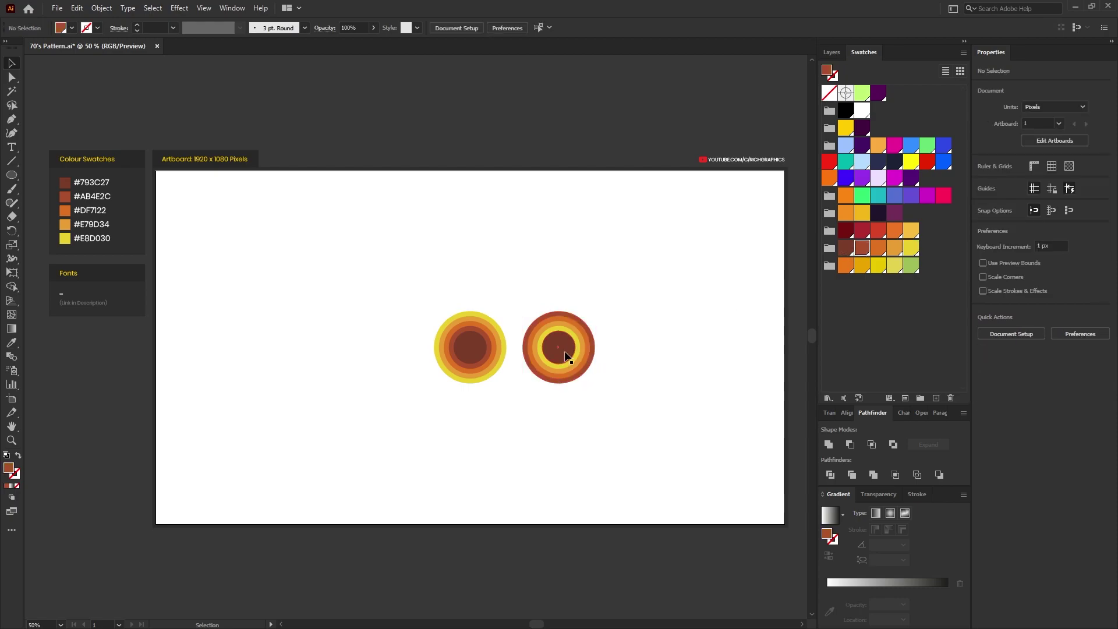
Step: Marquee-select all rings of the right circle and regroup them
{"action": "left_click_drag", "start_coordinate": [644, 433], "coordinate": [517, 235]}
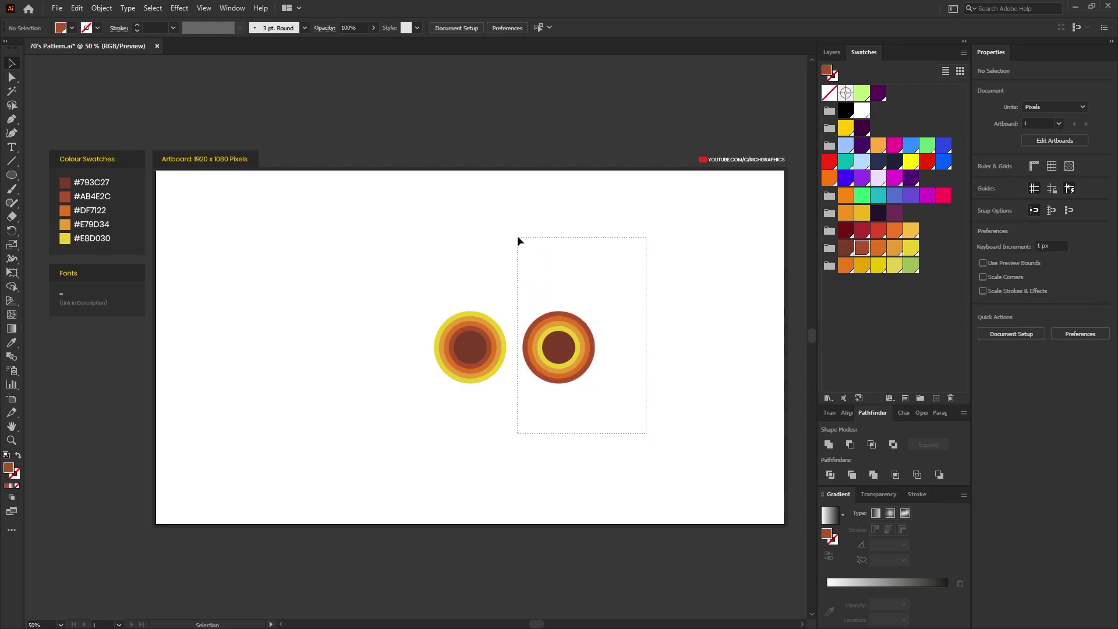
{"action": "left_click", "coordinate": [102, 8]}
{"action": "left_click", "coordinate": [125, 64]}
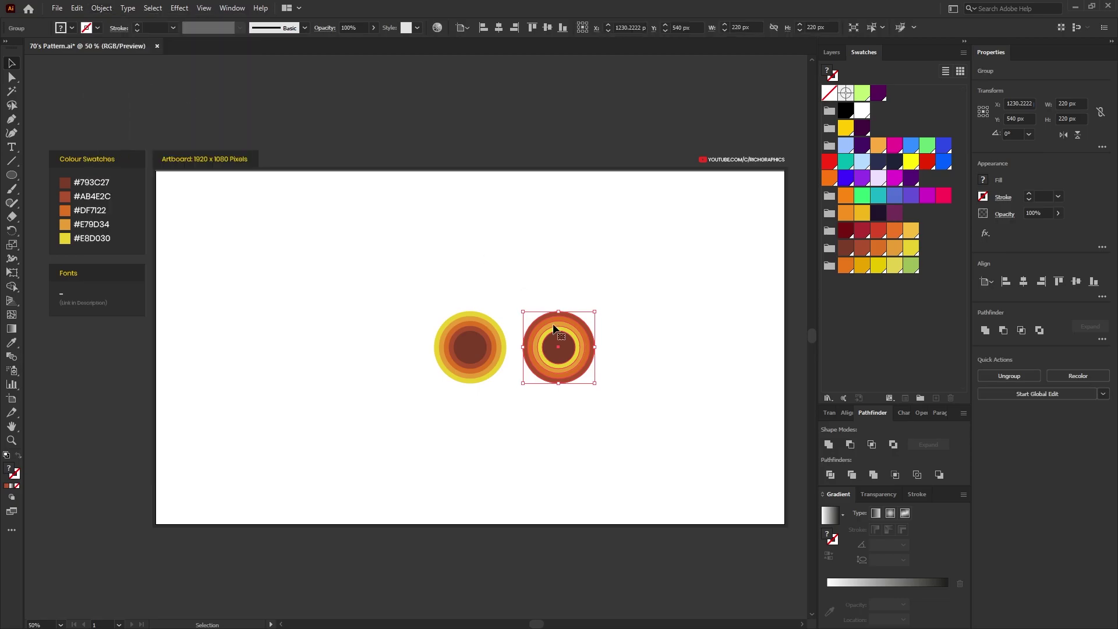
{"action": "left_click", "coordinate": [614, 403]}
{"action": "key", "text": "F7"}
Step: Bring the reversed right circle group in front of the original
{"action": "scroll", "coordinate": [511, 352], "scroll_direction": "up", "scroll_amount": 3}
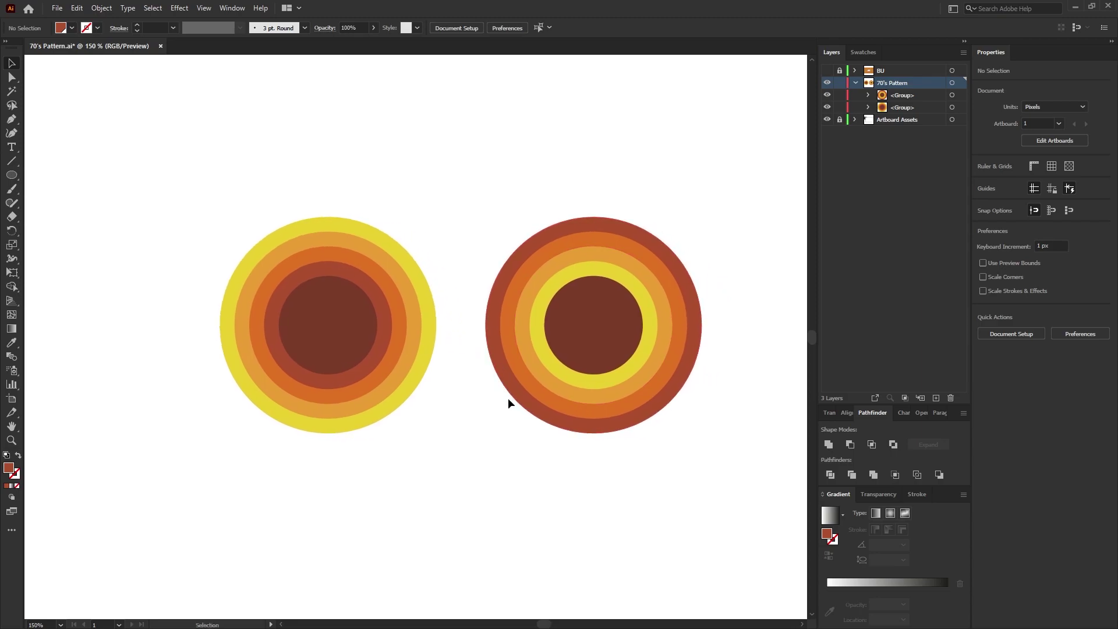
{"action": "left_click", "coordinate": [602, 335]}
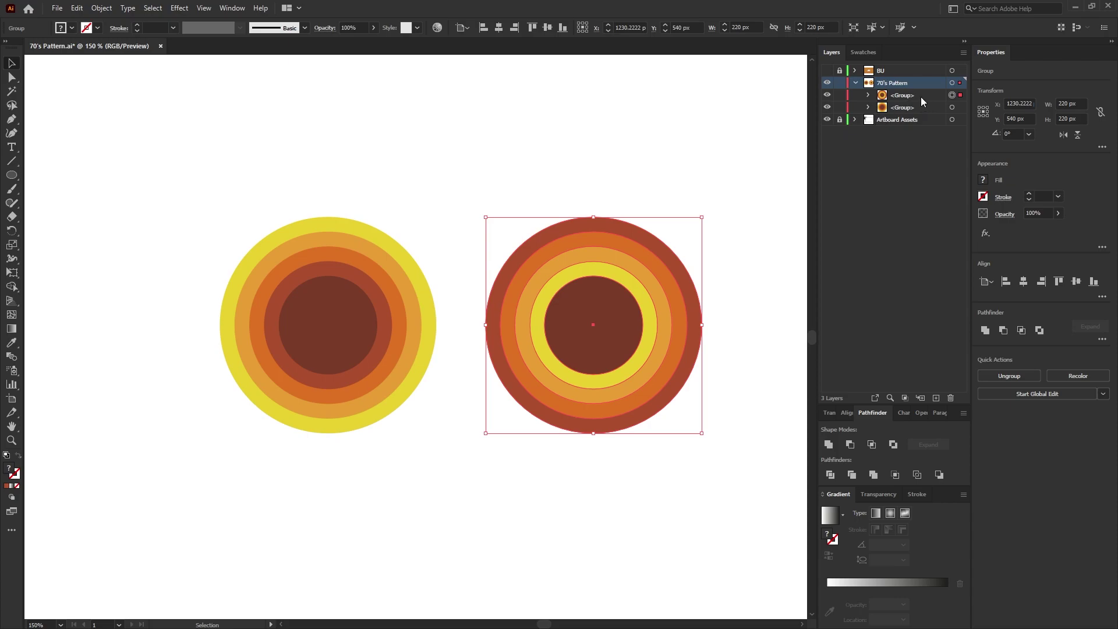
{"action": "right_click", "coordinate": [580, 352]}
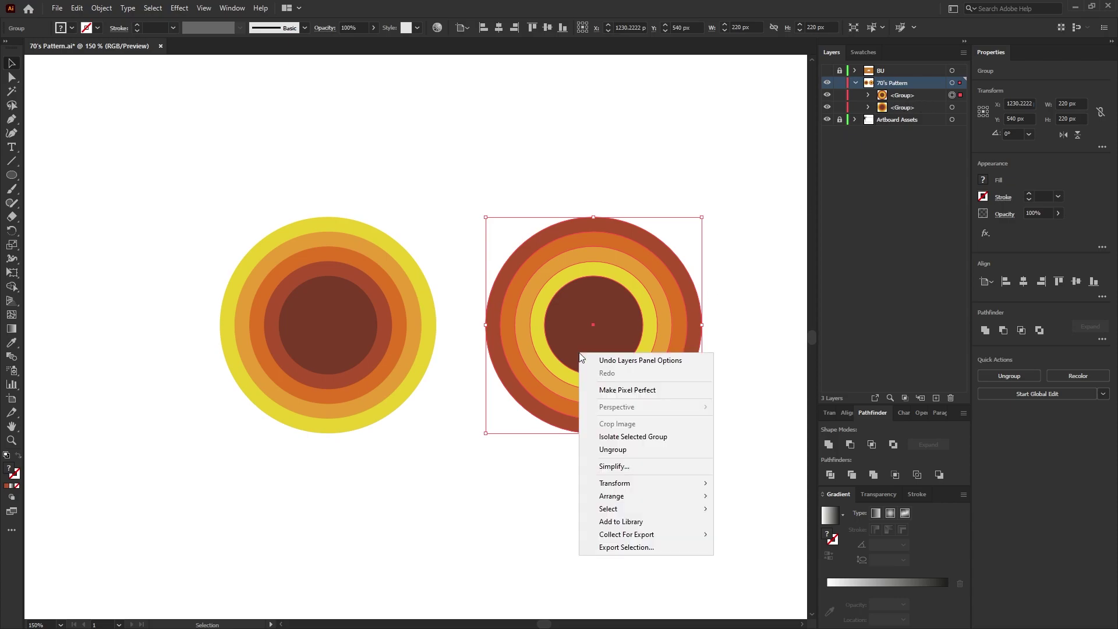
{"action": "mouse_move", "coordinate": [630, 498]}
{"action": "left_click", "coordinate": [800, 497]}
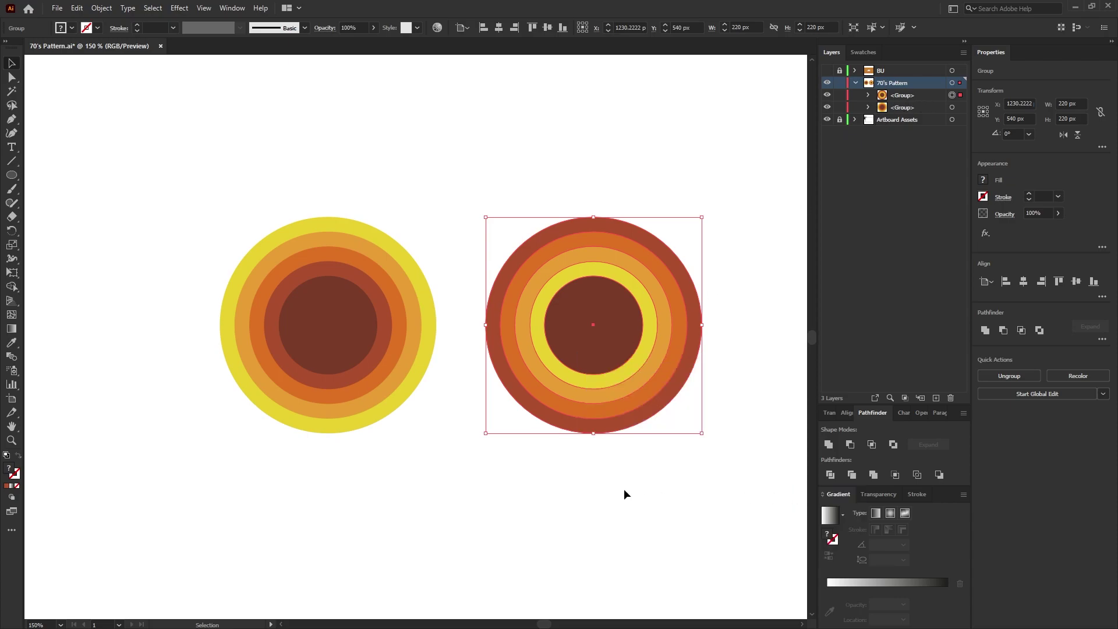
{"action": "left_click", "coordinate": [624, 487]}
Step: Slide the reversed circle left to X 1120.2222 px, snapping its edge precisely in Outline view
{"action": "left_click_drag", "start_coordinate": [581, 329], "coordinate": [483, 332]}
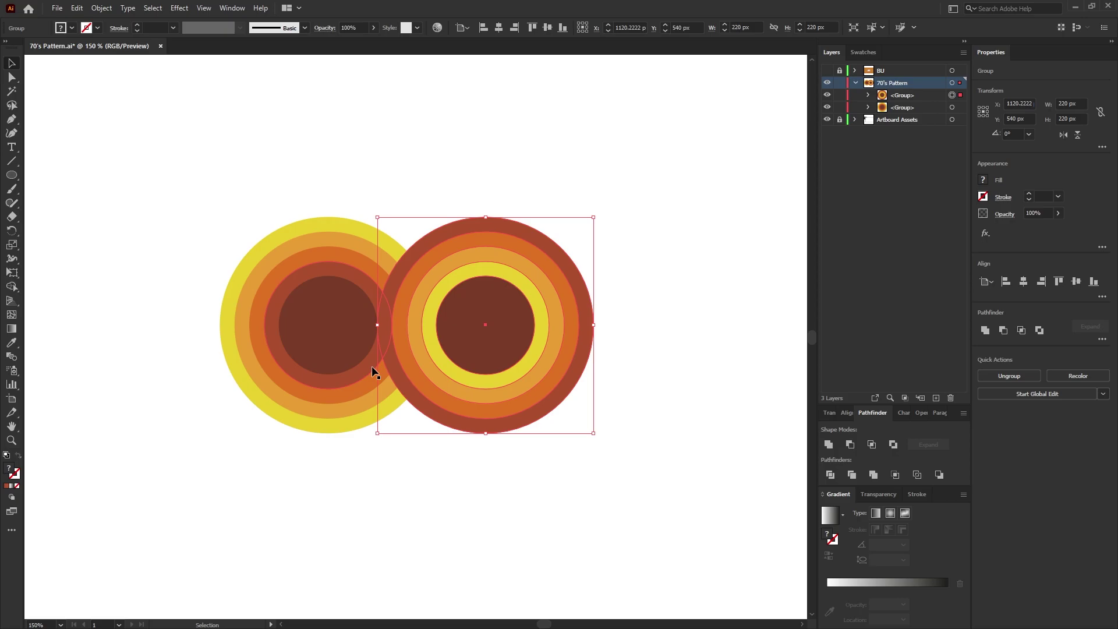
{"action": "key", "text": "ctrl+y"}
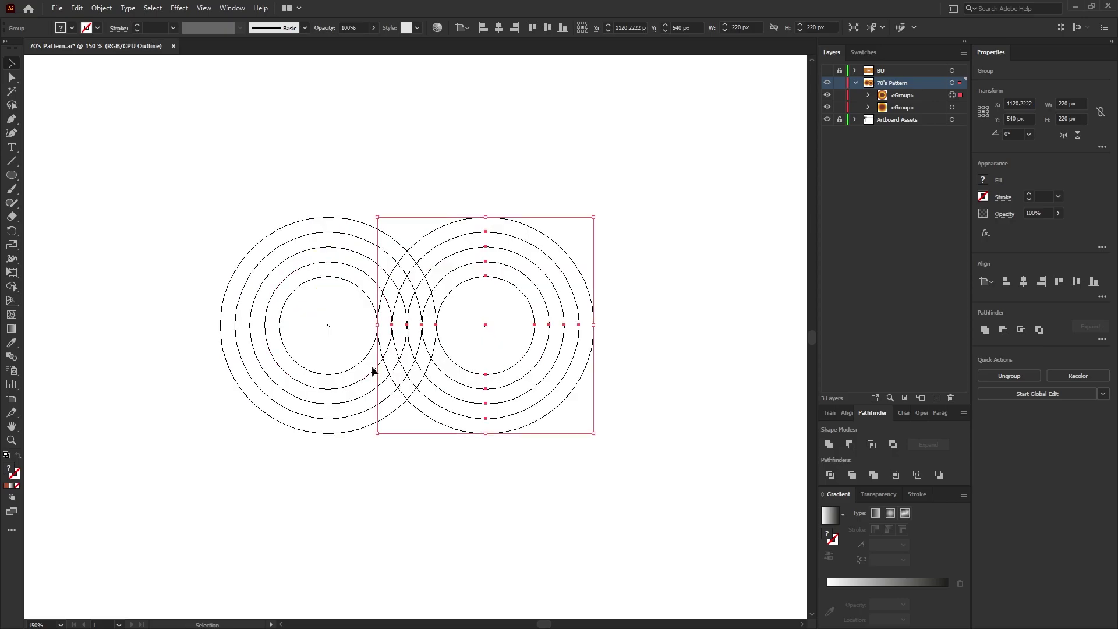
{"action": "left_click", "coordinate": [404, 504]}
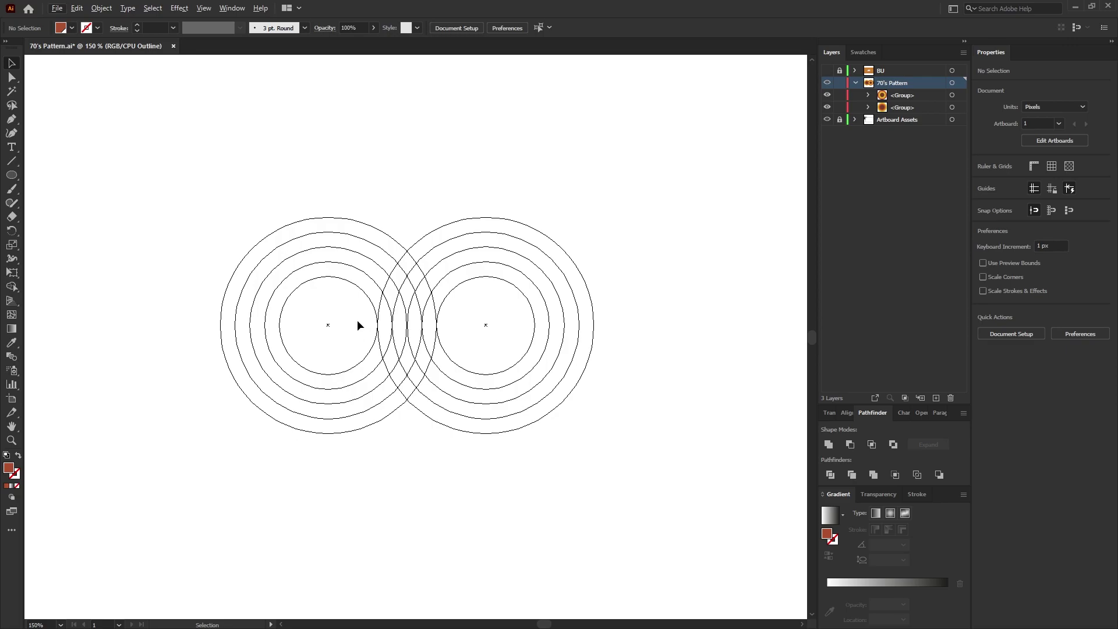
{"action": "scroll", "coordinate": [358, 321], "scroll_direction": "up", "scroll_amount": 6}
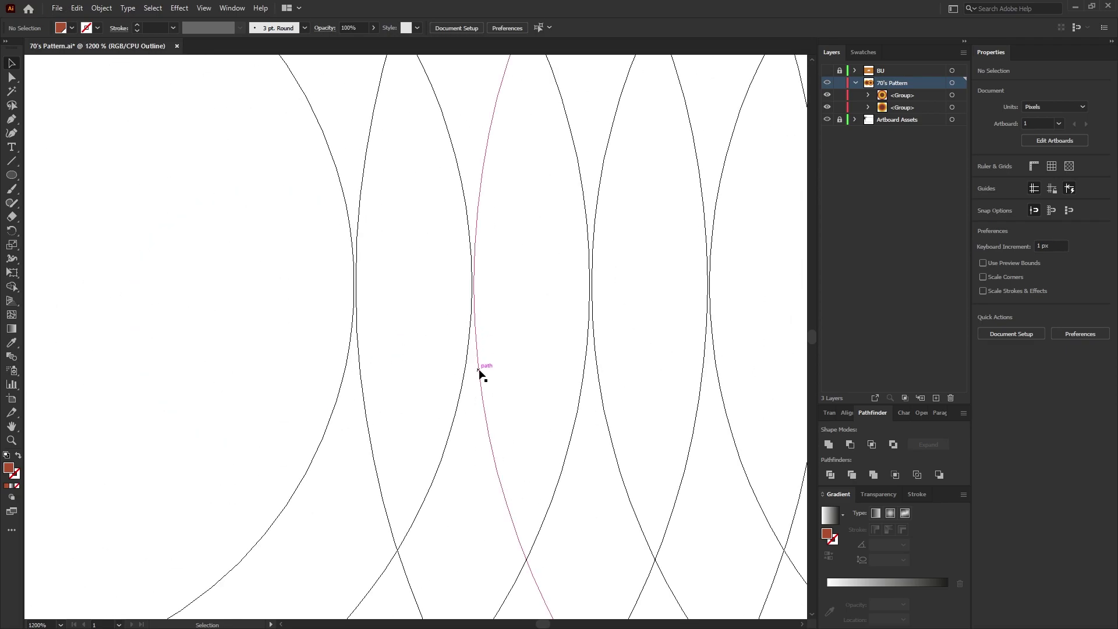
{"action": "left_click", "coordinate": [479, 372]}
{"action": "left_click_drag", "start_coordinate": [477, 312], "coordinate": [473, 312]}
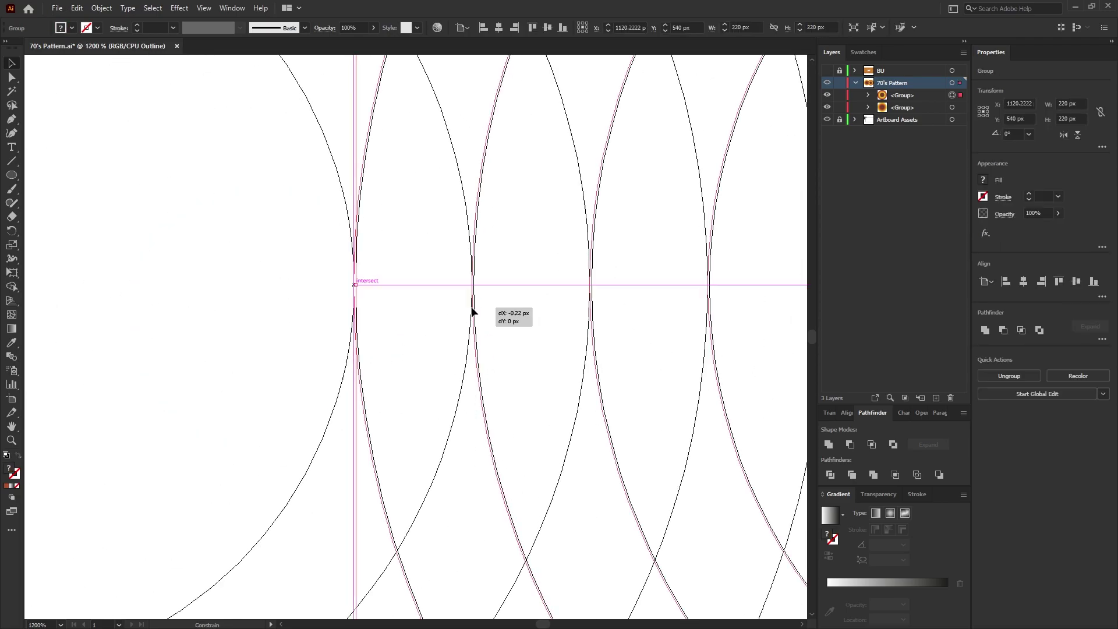
{"action": "scroll", "coordinate": [255, 305], "scroll_direction": "down", "scroll_amount": 5}
{"action": "left_click", "coordinate": [254, 305]}
{"action": "key", "text": "ctrl+y"}
{"action": "key", "text": "ctrl+1"}
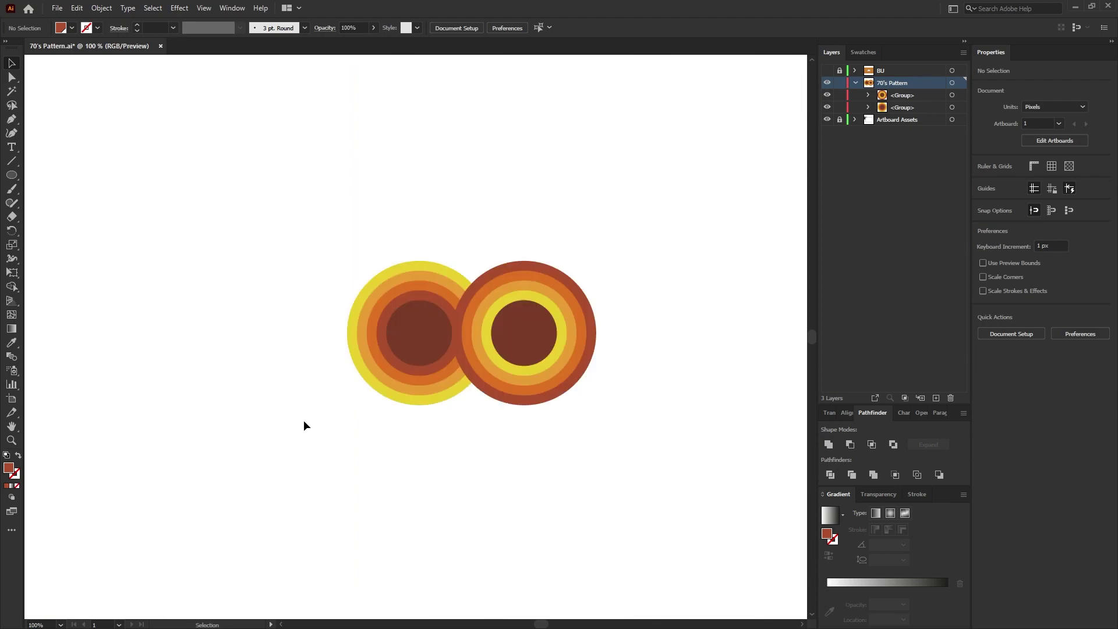
Step: Alt-drag a copy of the reversed circle to the left at X 800 px, checking alignment in Outline view
{"action": "scroll", "coordinate": [341, 420], "scroll_direction": "up", "scroll_amount": 1}
{"action": "left_click", "coordinate": [634, 297]}
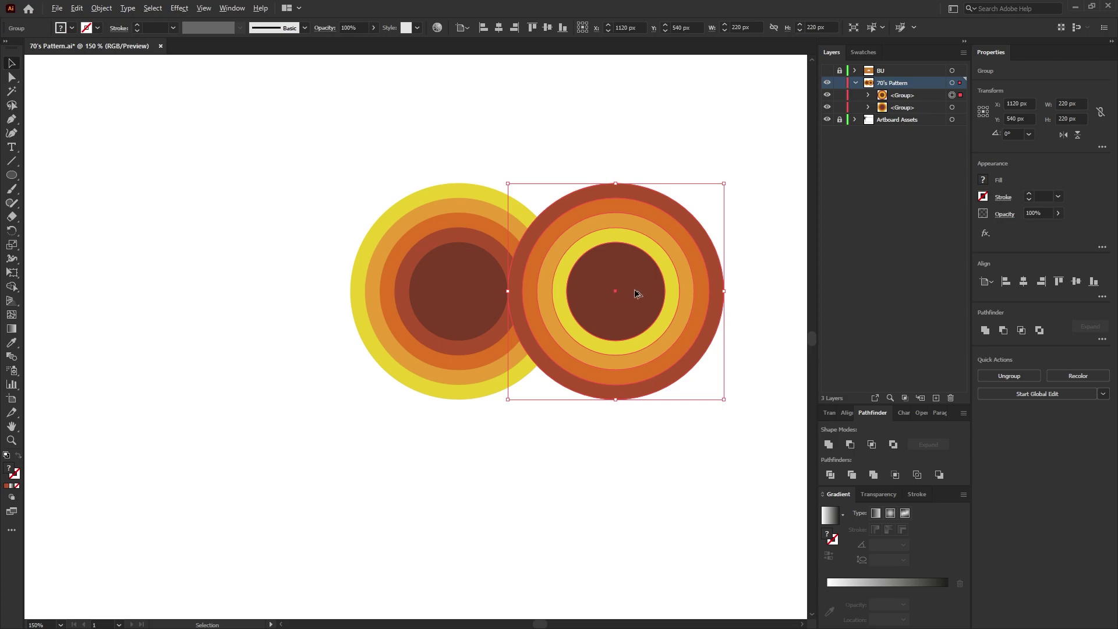
{"action": "left_click_drag", "start_coordinate": [634, 289], "coordinate": [321, 284]}
{"action": "left_click", "coordinate": [413, 452]}
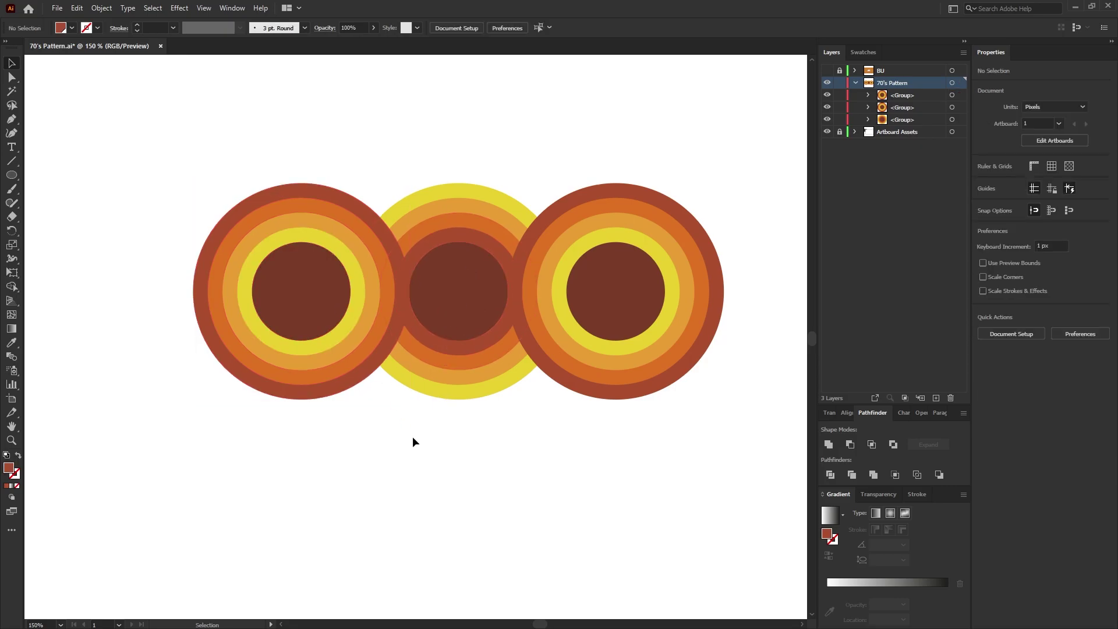
{"action": "key", "text": "ctrl+y"}
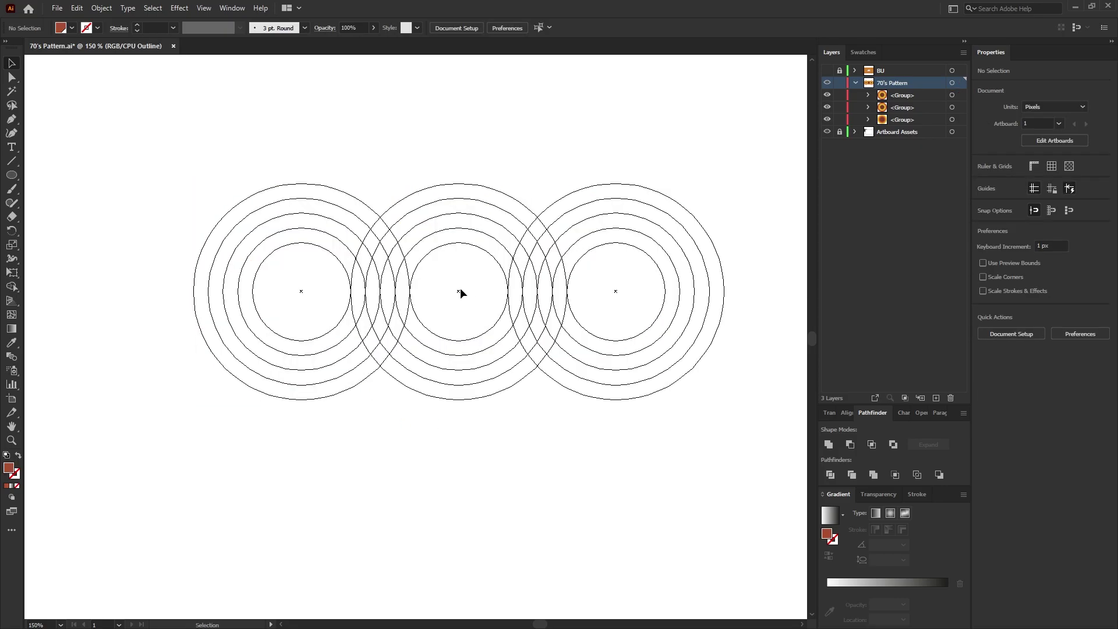
{"action": "scroll", "coordinate": [460, 291], "scroll_direction": "up", "scroll_amount": 10}
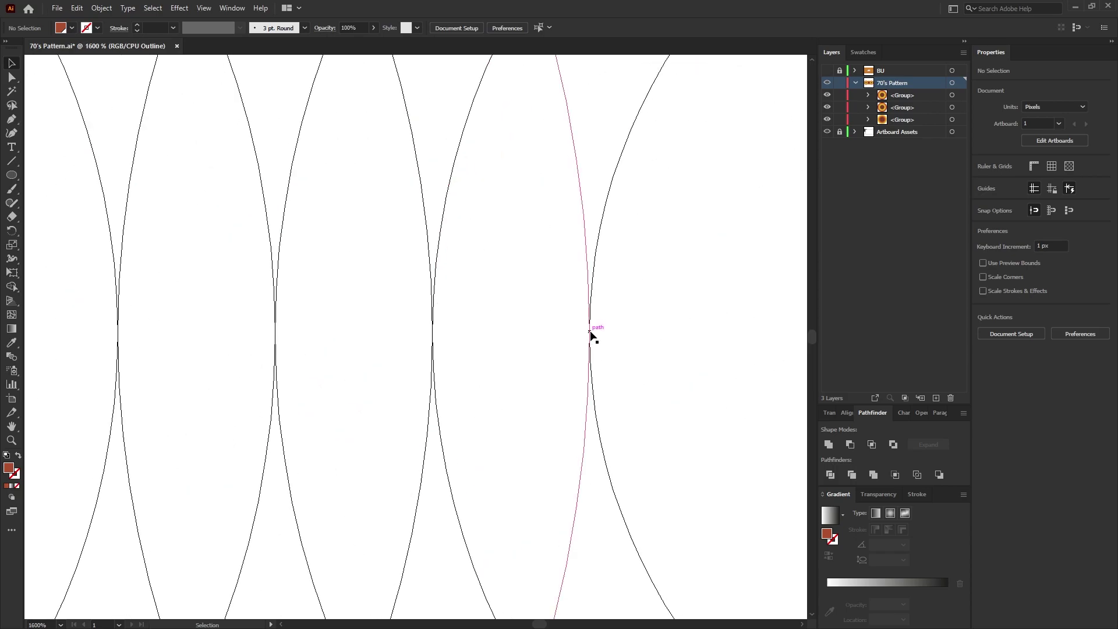
{"action": "scroll", "coordinate": [459, 331], "scroll_direction": "down", "scroll_amount": 8}
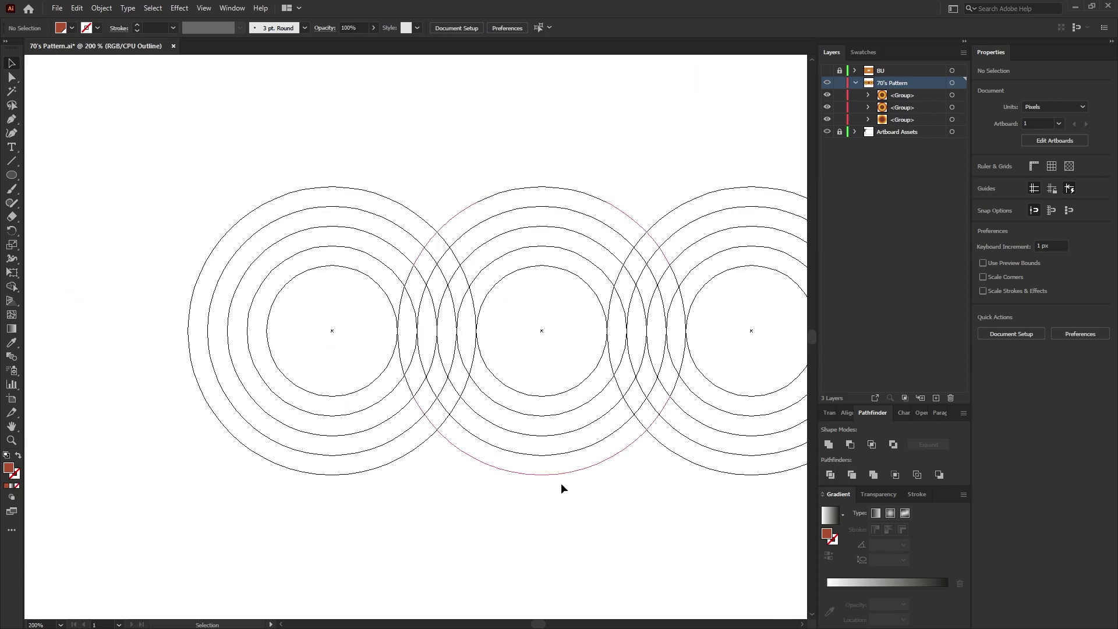
{"action": "key", "text": "ctrl+y"}
{"action": "key", "text": "ctrl+0"}
{"action": "left_click", "coordinate": [569, 341]}
Step: Copy the two reversed circles upward, rotate them 270°, and centre them vertically on the middle circle
{"action": "left_click", "coordinate": [428, 343], "text": "shift"}
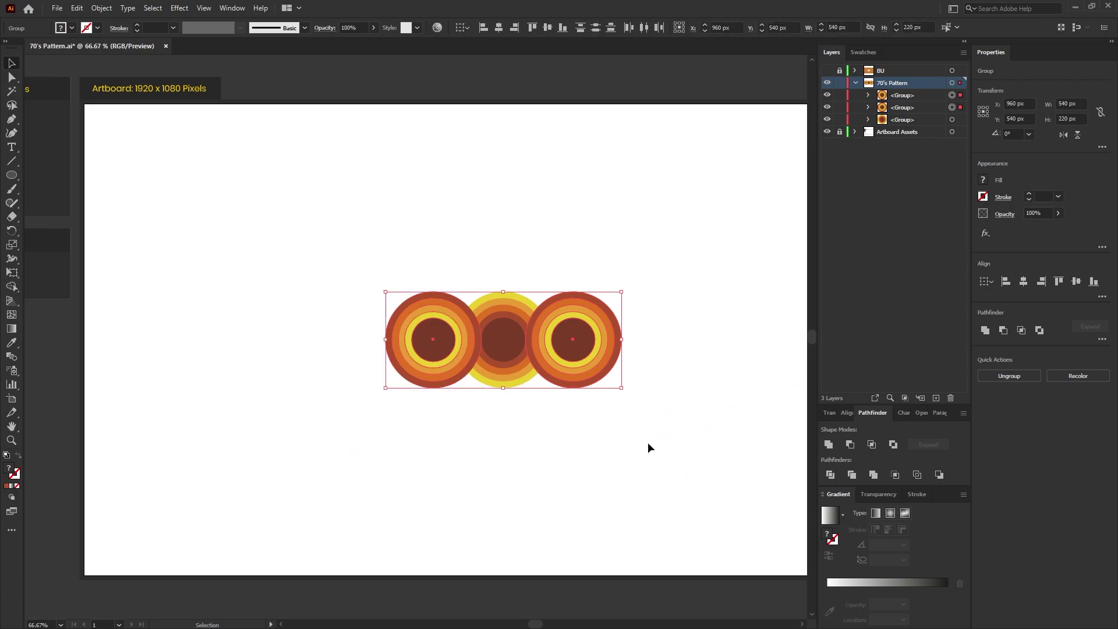
{"action": "left_click_drag", "start_coordinate": [577, 348], "coordinate": [578, 259]}
{"action": "left_click_drag", "start_coordinate": [625, 187], "coordinate": [520, 362]}
{"action": "left_click_drag", "start_coordinate": [519, 173], "coordinate": [517, 266]}
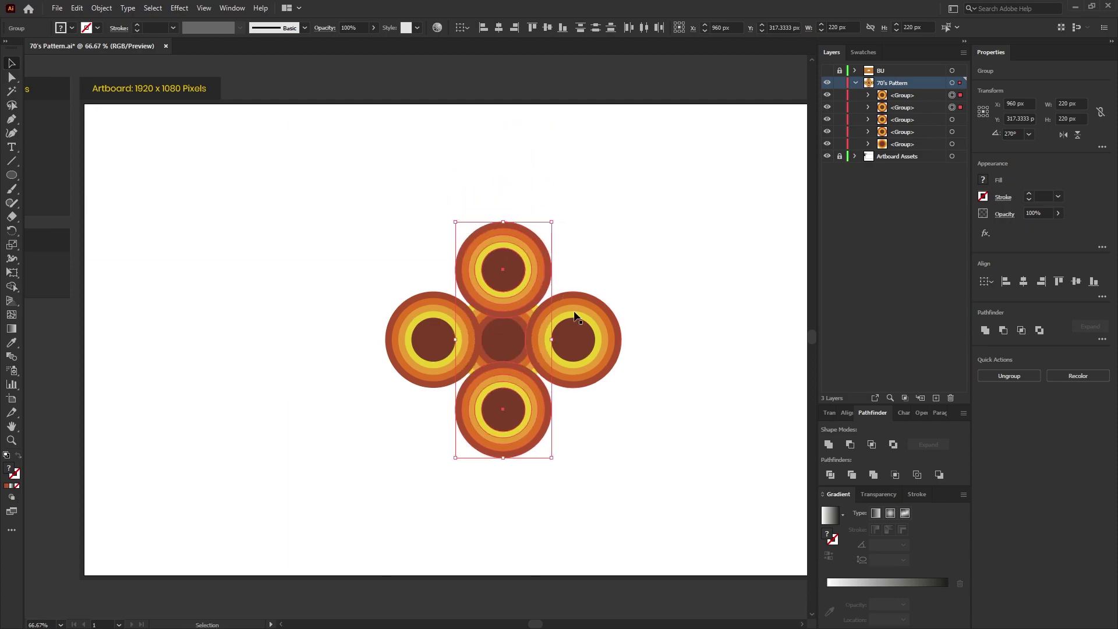
{"action": "left_click", "coordinate": [634, 434]}
Step: Check the four-circle cross's overlaps in Outline view, then return to Preview
{"action": "scroll", "coordinate": [487, 357], "scroll_direction": "up", "scroll_amount": 2}
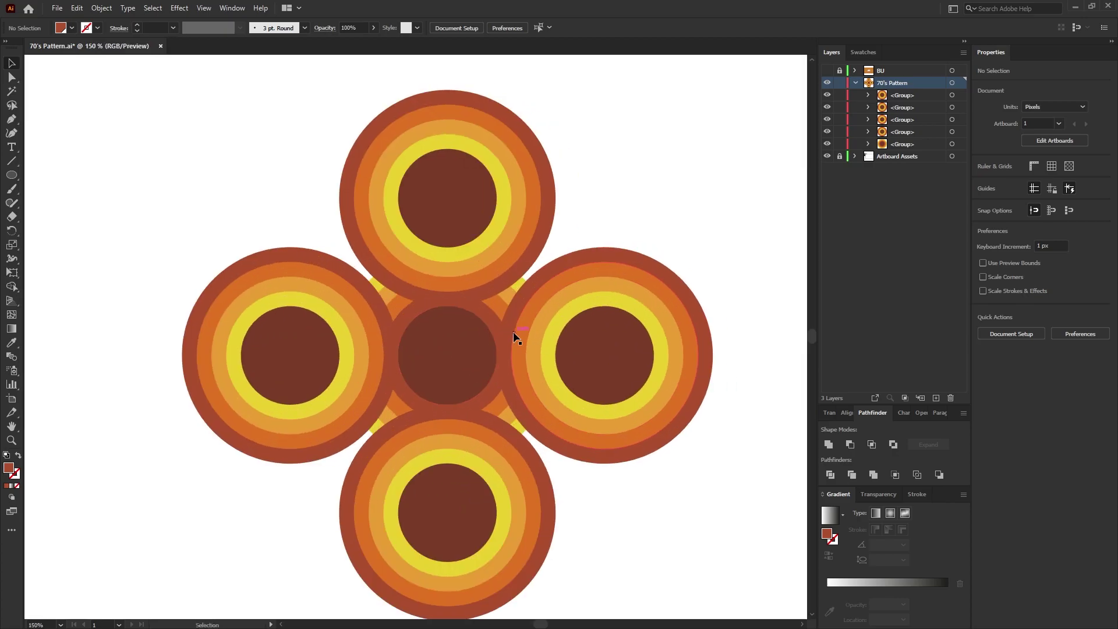
{"action": "key", "text": "ctrl+y"}
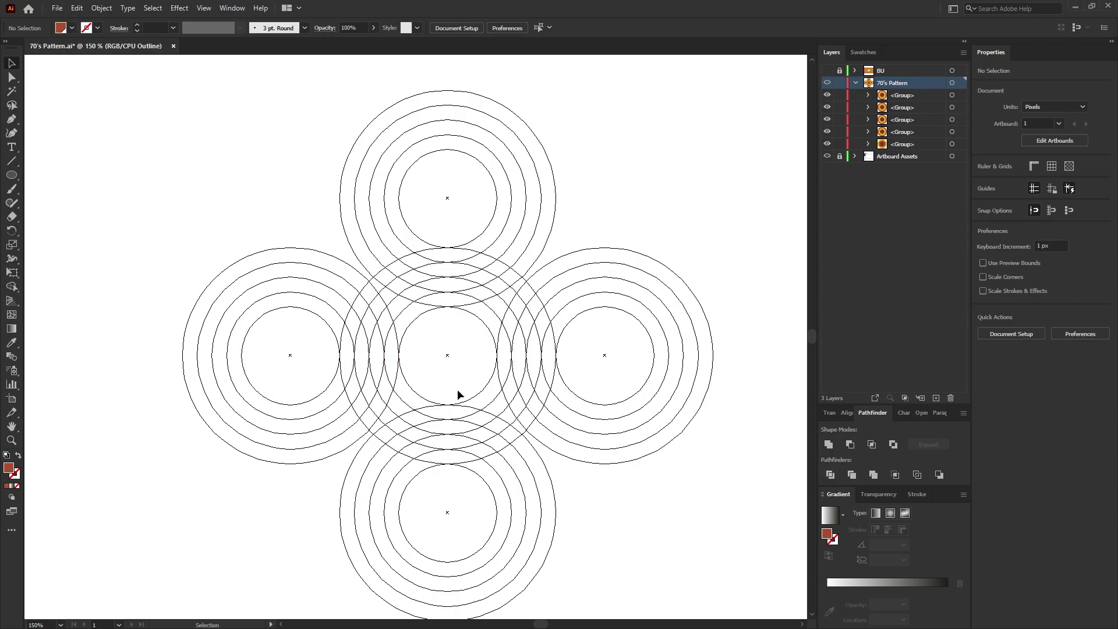
{"action": "scroll", "coordinate": [483, 349], "scroll_direction": "up", "scroll_amount": 3}
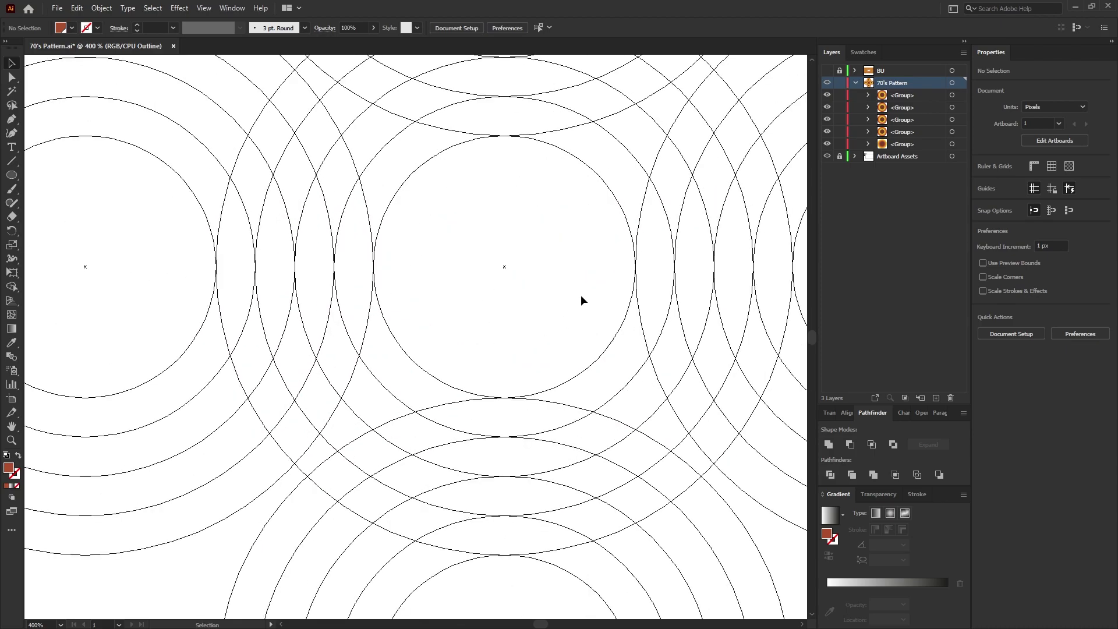
{"action": "scroll", "coordinate": [581, 292], "scroll_direction": "down", "scroll_amount": 3}
{"action": "key", "text": "ctrl+y"}
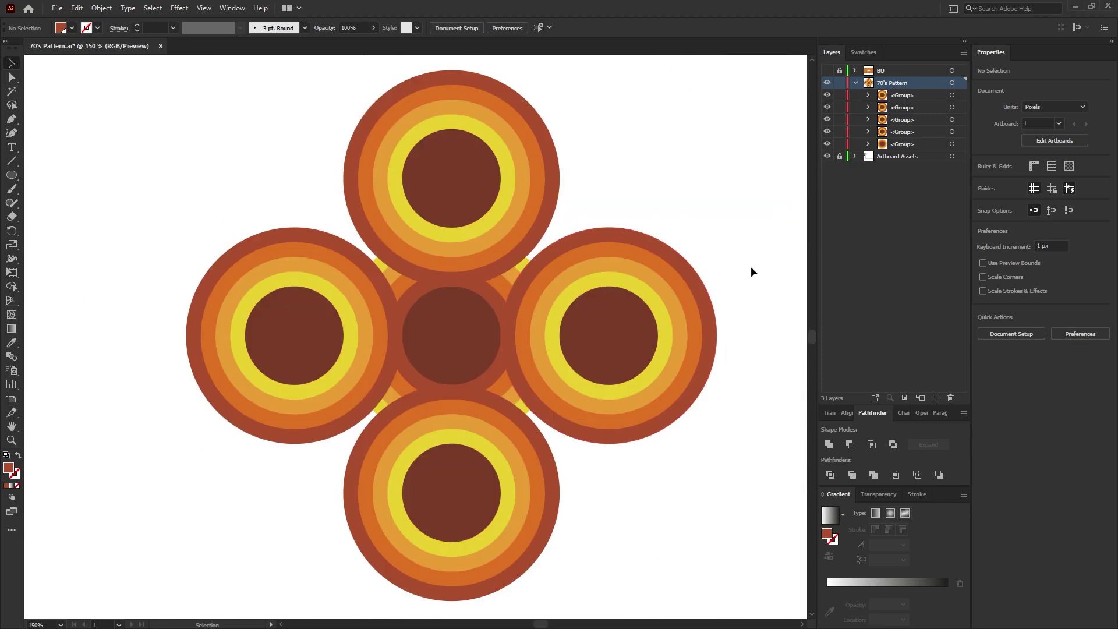
Step: Draw a 300 x 300 px square and centre it on the artboard
{"action": "left_click", "coordinate": [17, 175]}
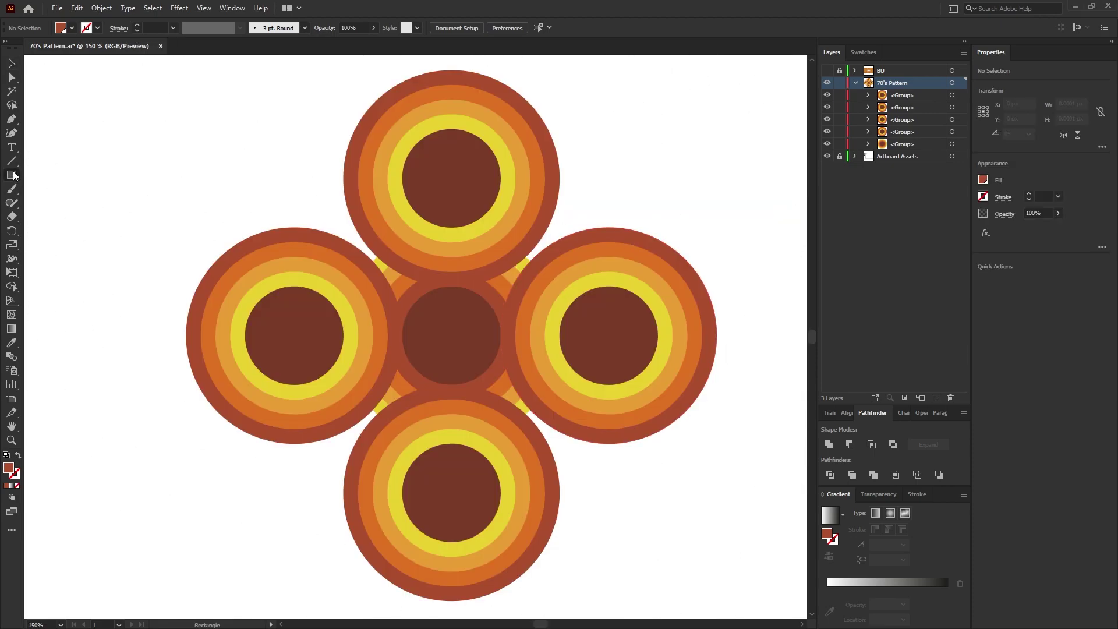
{"action": "left_click", "coordinate": [14, 175]}
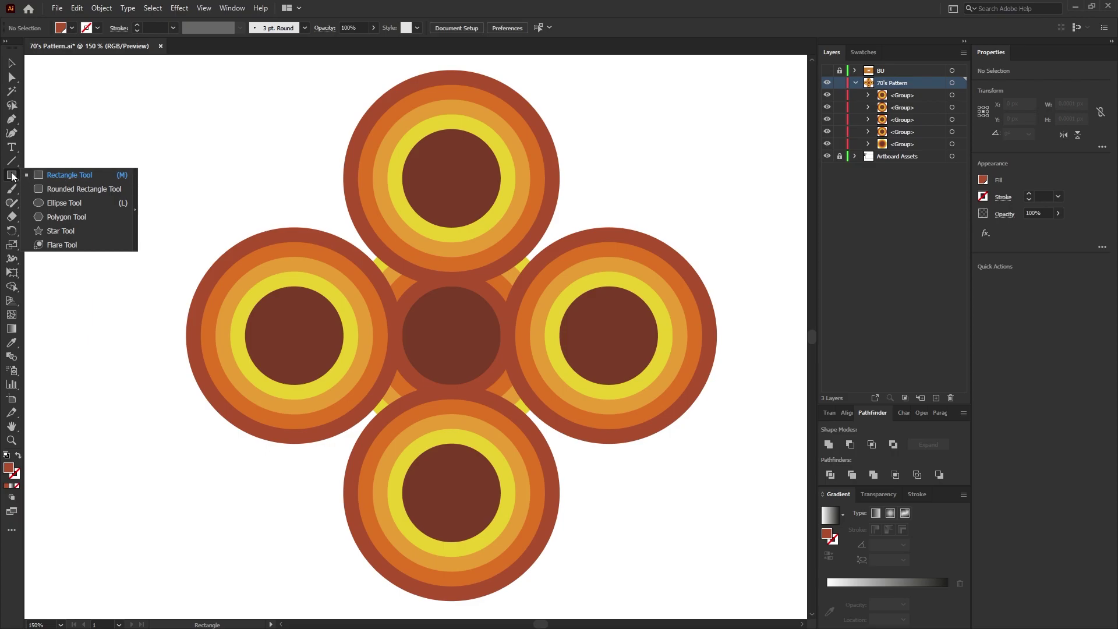
{"action": "left_click", "coordinate": [69, 174]}
{"action": "left_click", "coordinate": [179, 186]}
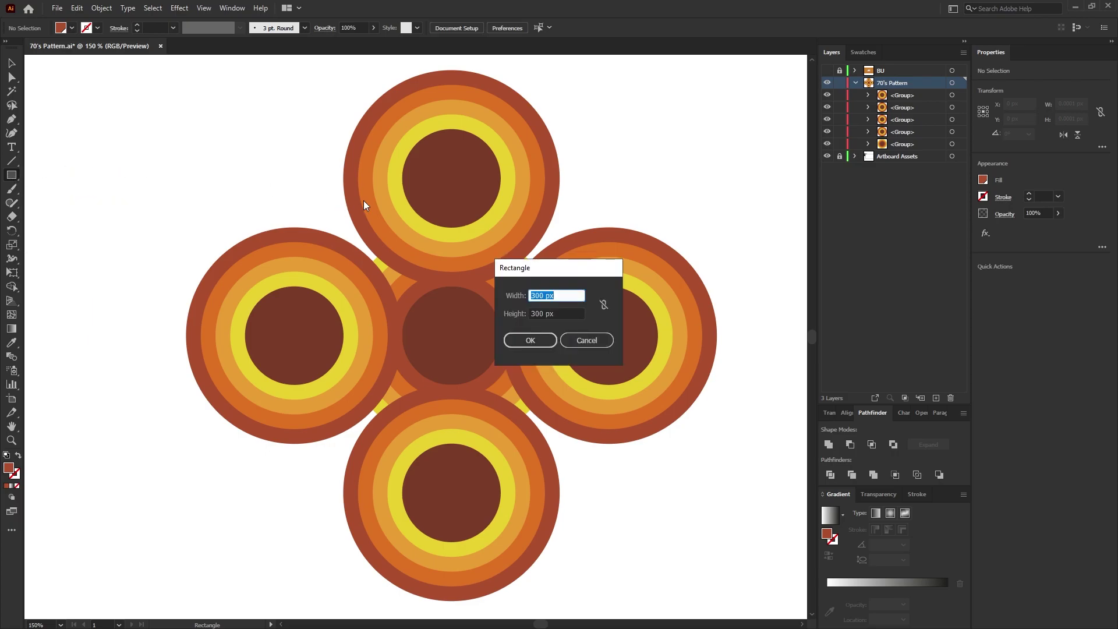
{"action": "left_click", "coordinate": [529, 340]}
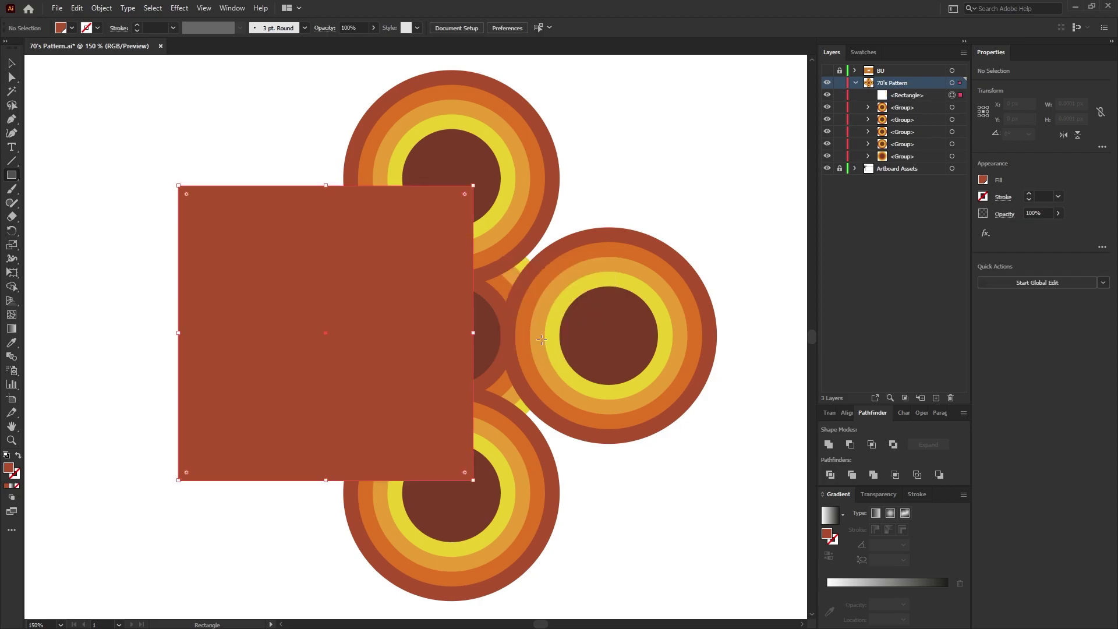
{"action": "key", "text": "v"}
{"action": "left_click", "coordinate": [499, 27]}
{"action": "left_click", "coordinate": [547, 27]}
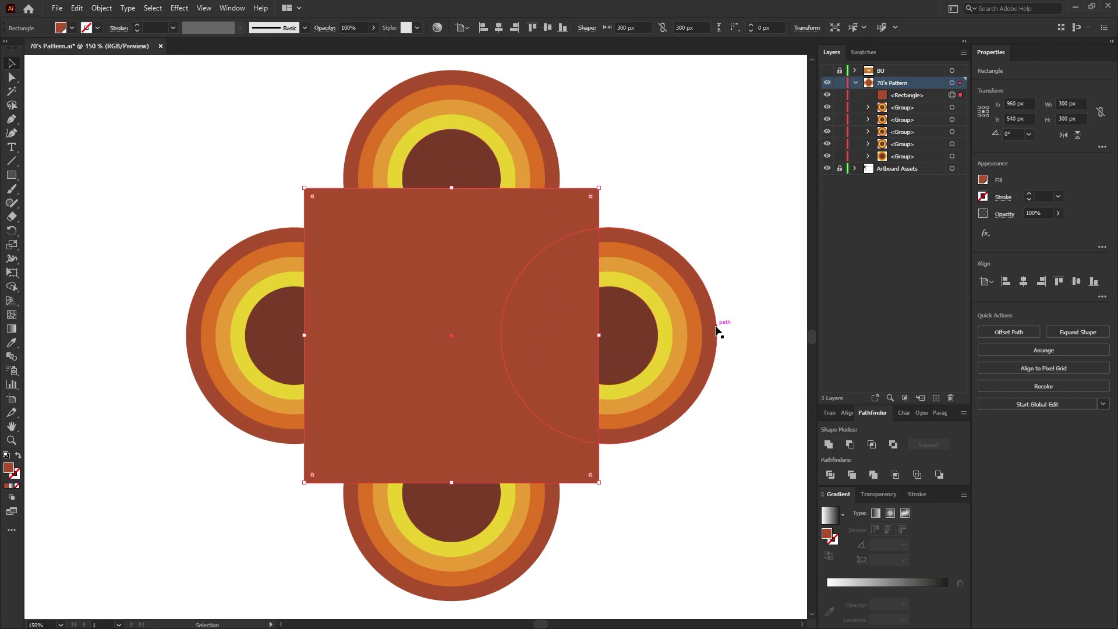
Step: Resize the square to 320 x 320 px in Outline view, then return to Preview
{"action": "key", "text": "ctrl+y"}
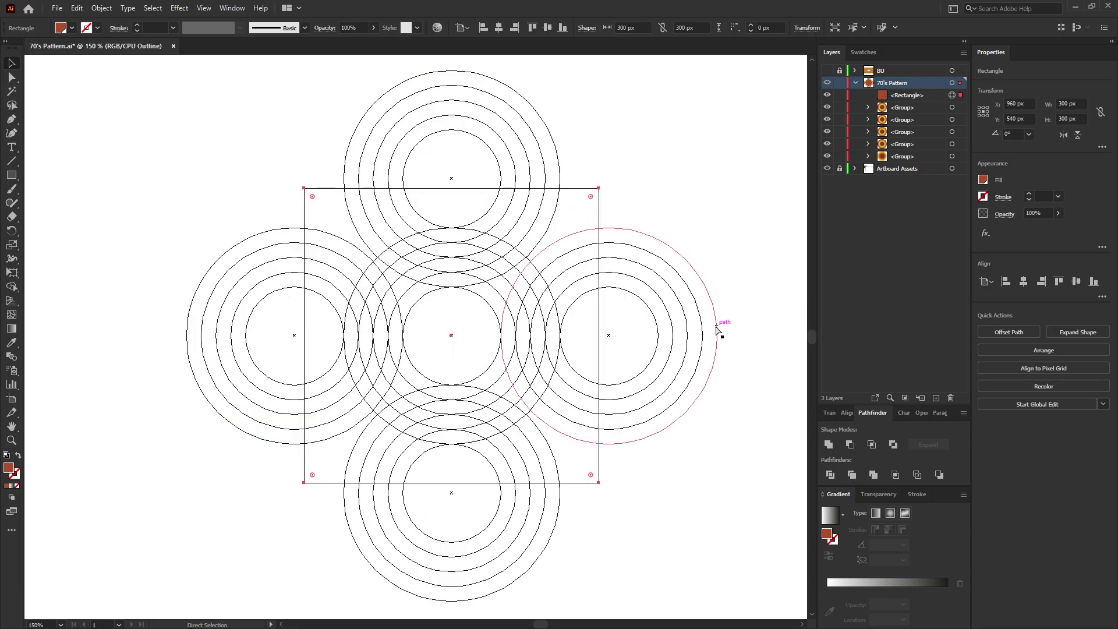
{"action": "left_click_drag", "start_coordinate": [454, 188], "coordinate": [454, 178]}
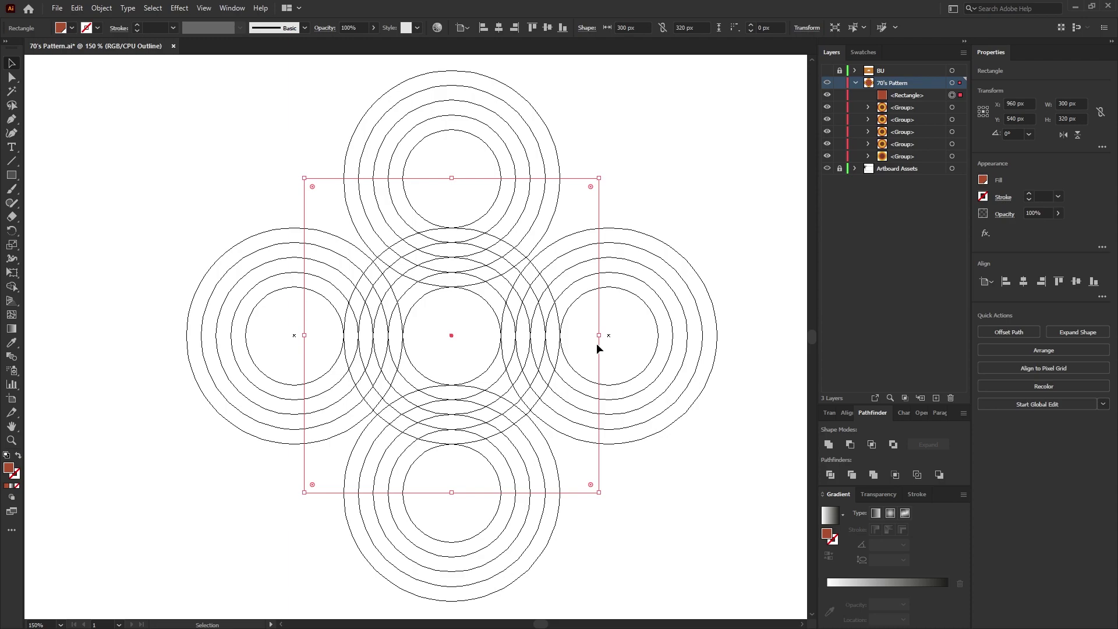
{"action": "left_click_drag", "start_coordinate": [598, 335], "coordinate": [609, 335]}
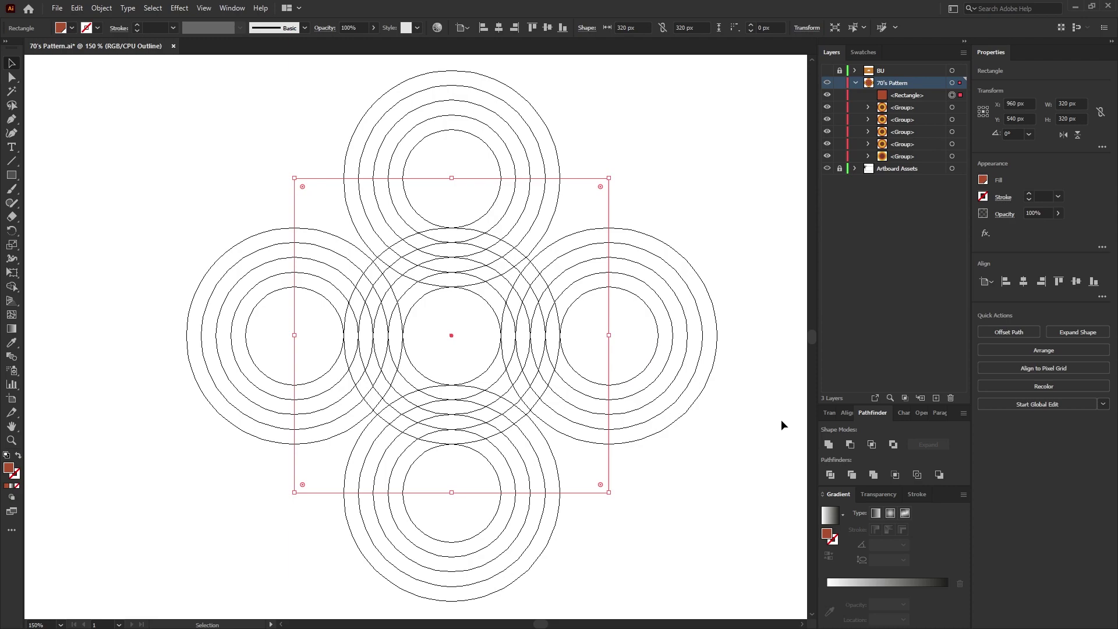
{"action": "key", "text": "ctrl+y"}
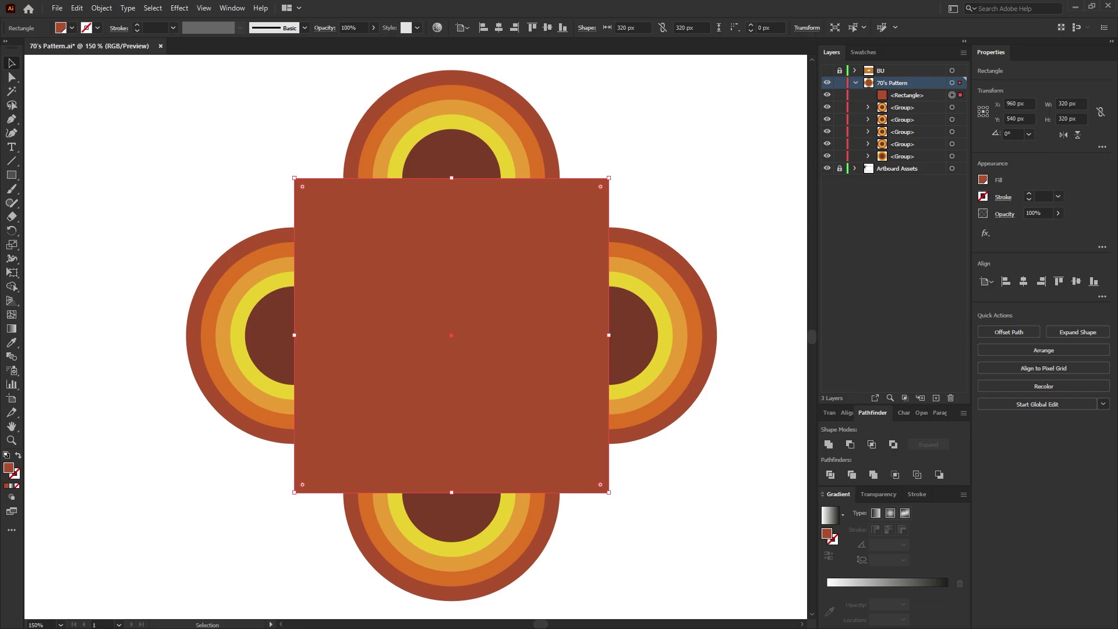
Step: Clip the square and all circle groups into a 320 x 320 px tile with Make Clipping Mask
{"action": "left_click_drag", "start_coordinate": [700, 517], "coordinate": [170, 78]}
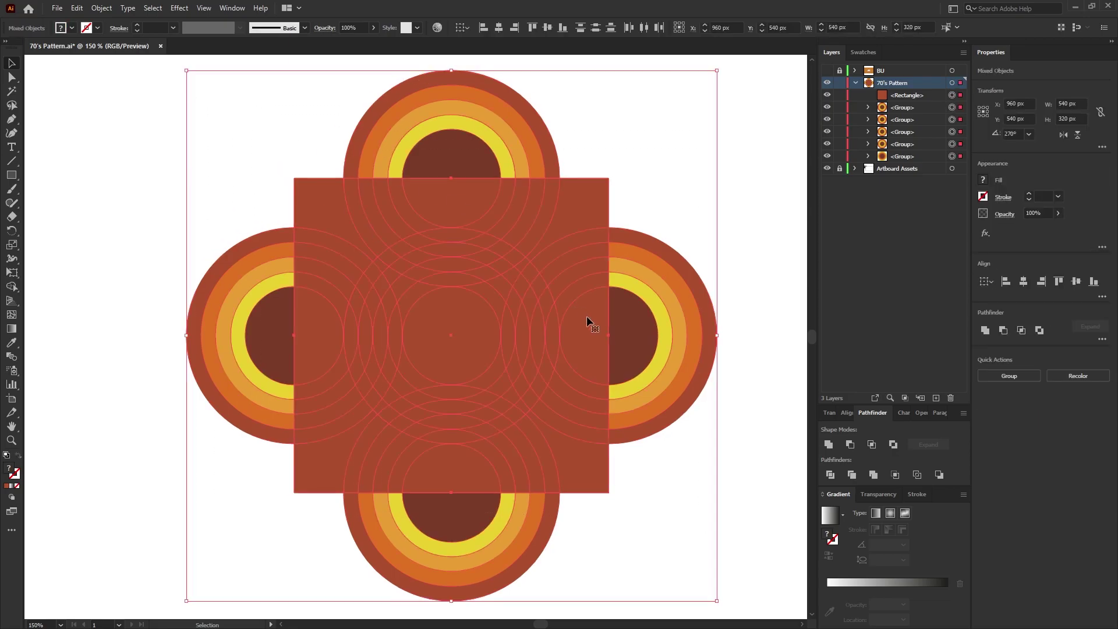
{"action": "right_click", "coordinate": [587, 338]}
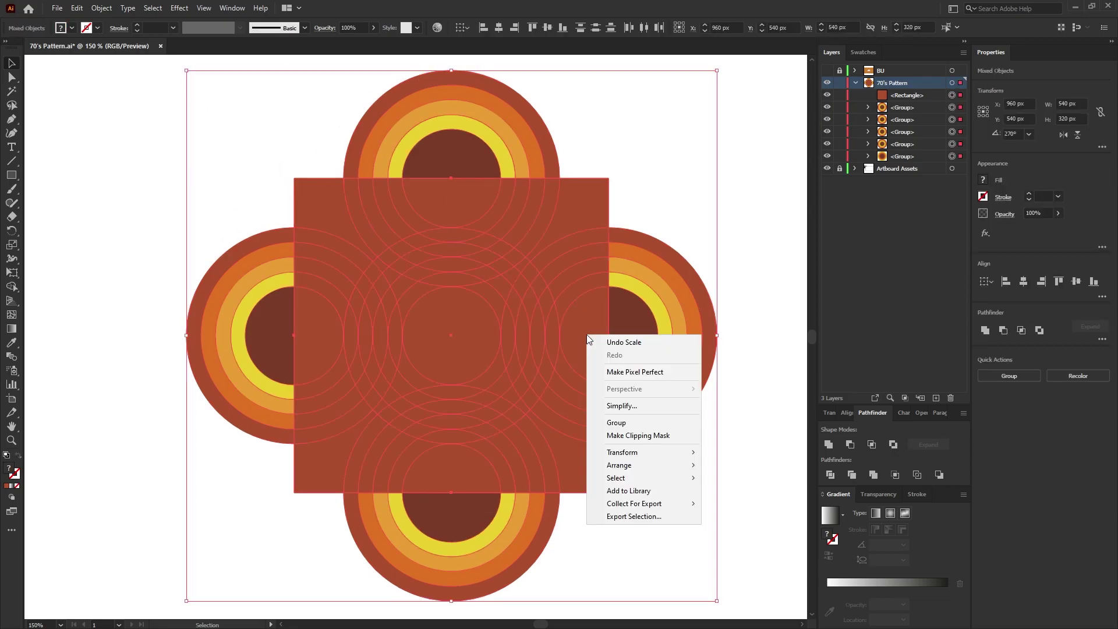
{"action": "left_click", "coordinate": [676, 435]}
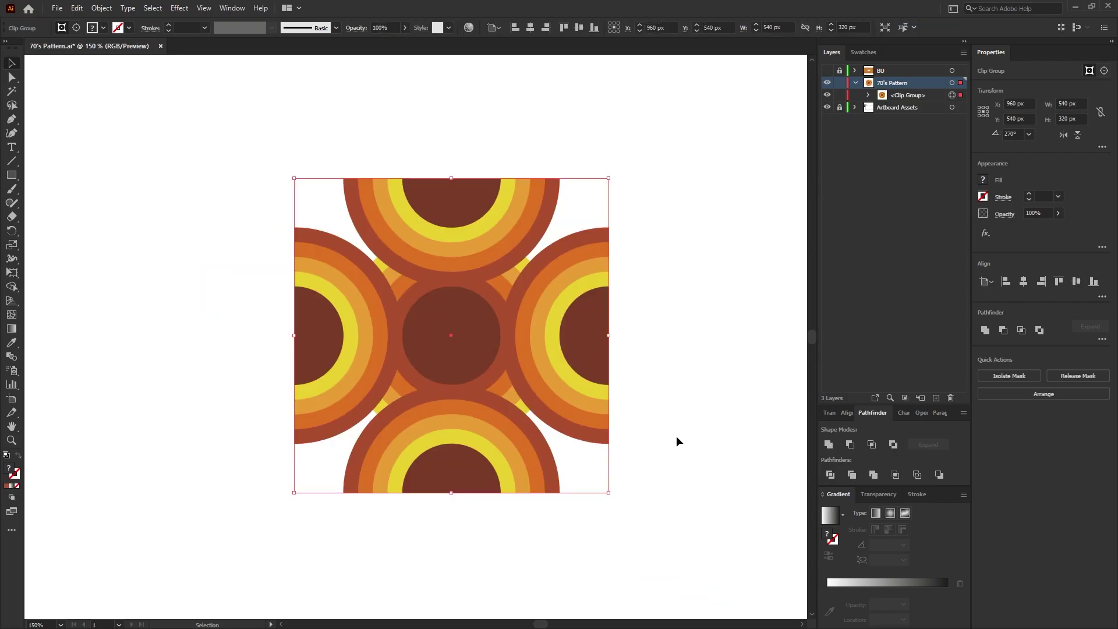
{"action": "left_click", "coordinate": [676, 435]}
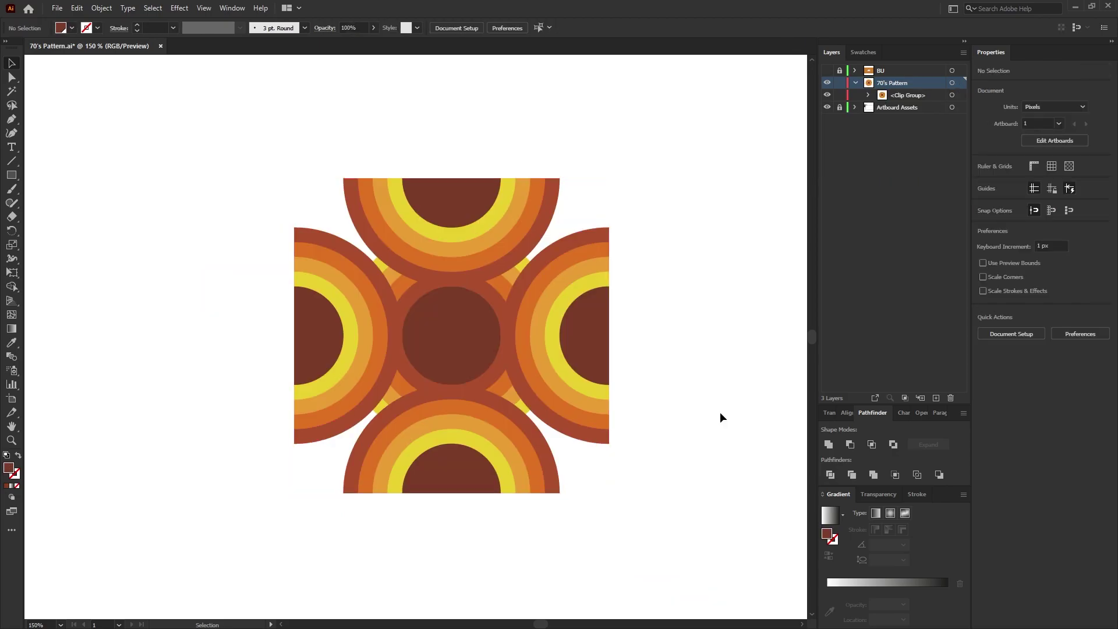
Step: Direct-select the centre circle and its two surrounding rings and copy them
{"action": "key", "text": "a"}
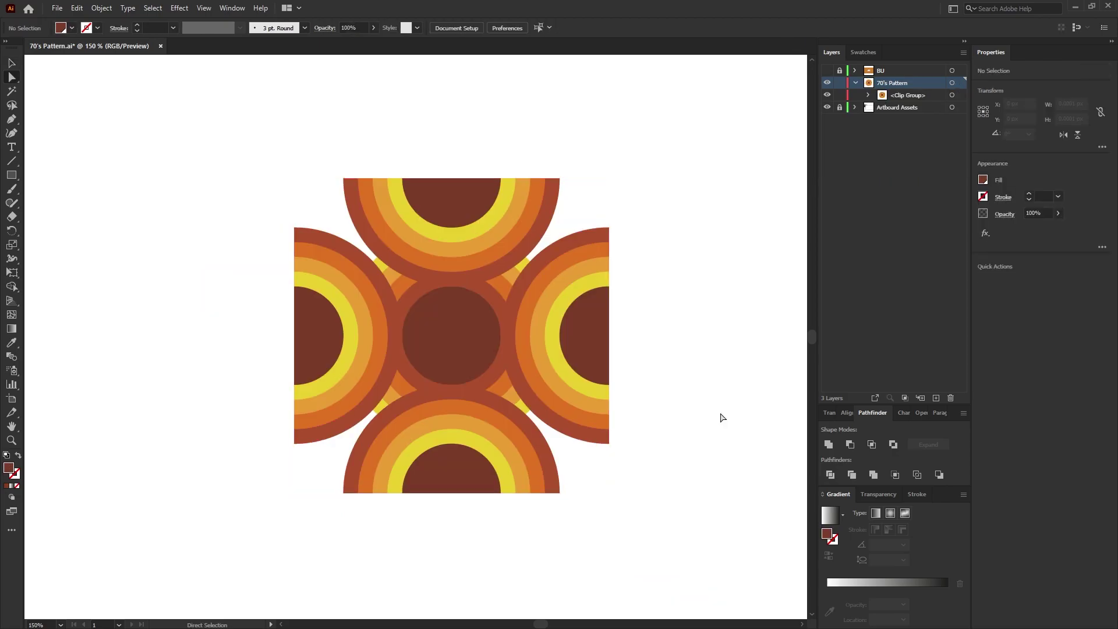
{"action": "left_click", "coordinate": [472, 335]}
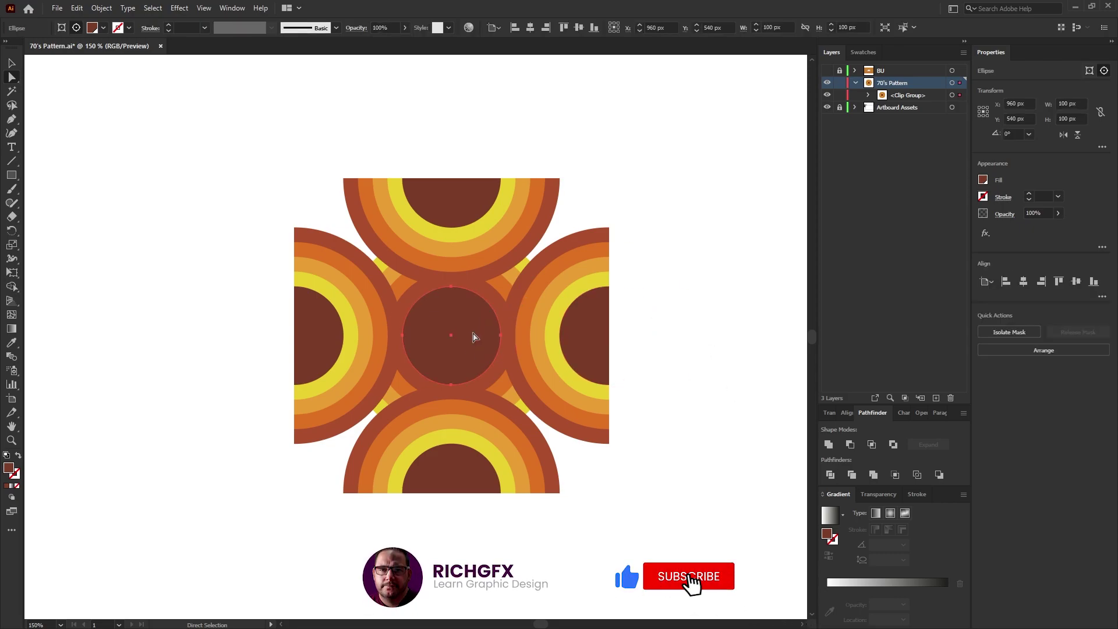
{"action": "left_click", "coordinate": [496, 379], "text": "shift"}
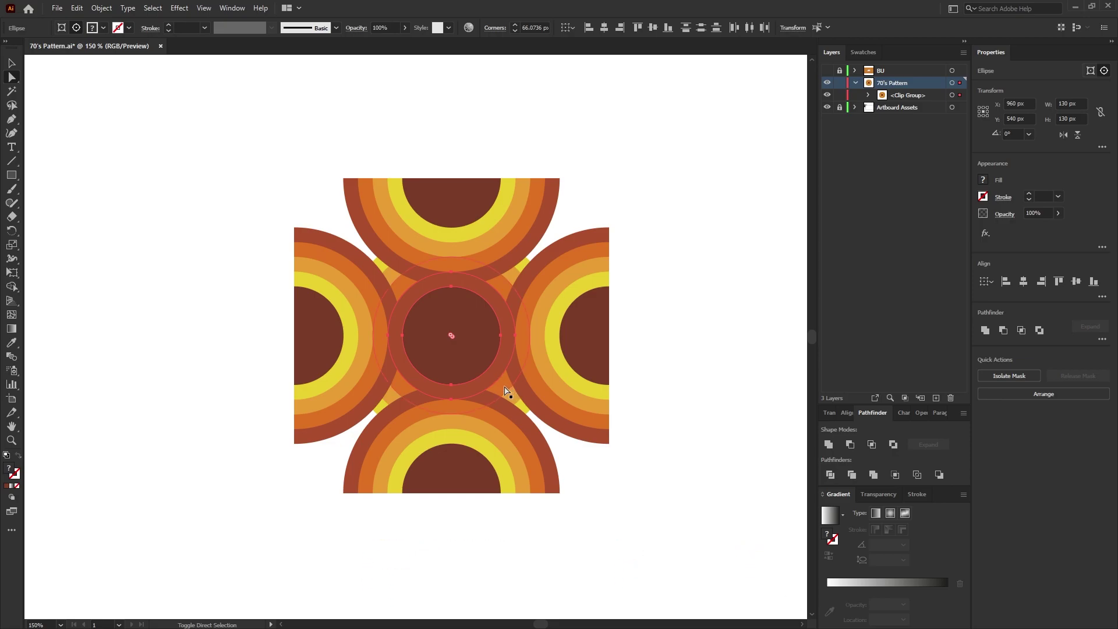
{"action": "left_click", "coordinate": [500, 386], "text": "shift"}
{"action": "left_click", "coordinate": [102, 67]}
{"action": "key", "text": "v"}
Step: Paste the three circles in place, group them, and move the group off the tile to lower right
{"action": "key", "text": "ctrl+f"}
{"action": "left_click", "coordinate": [76, 8]}
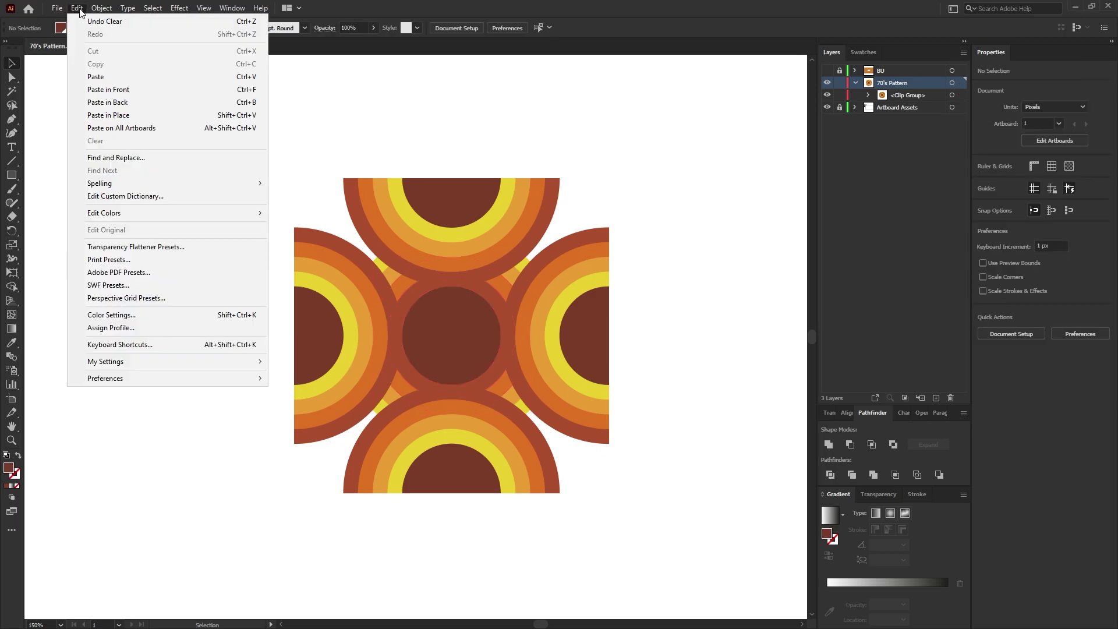
{"action": "left_click", "coordinate": [138, 115]}
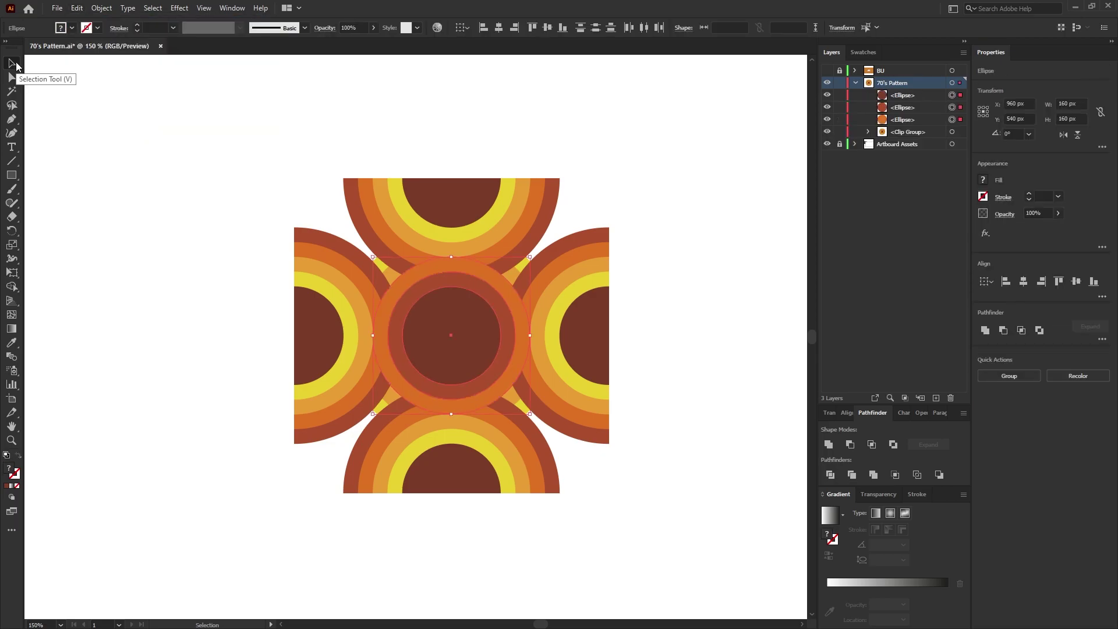
{"action": "key", "text": "ctrl"}
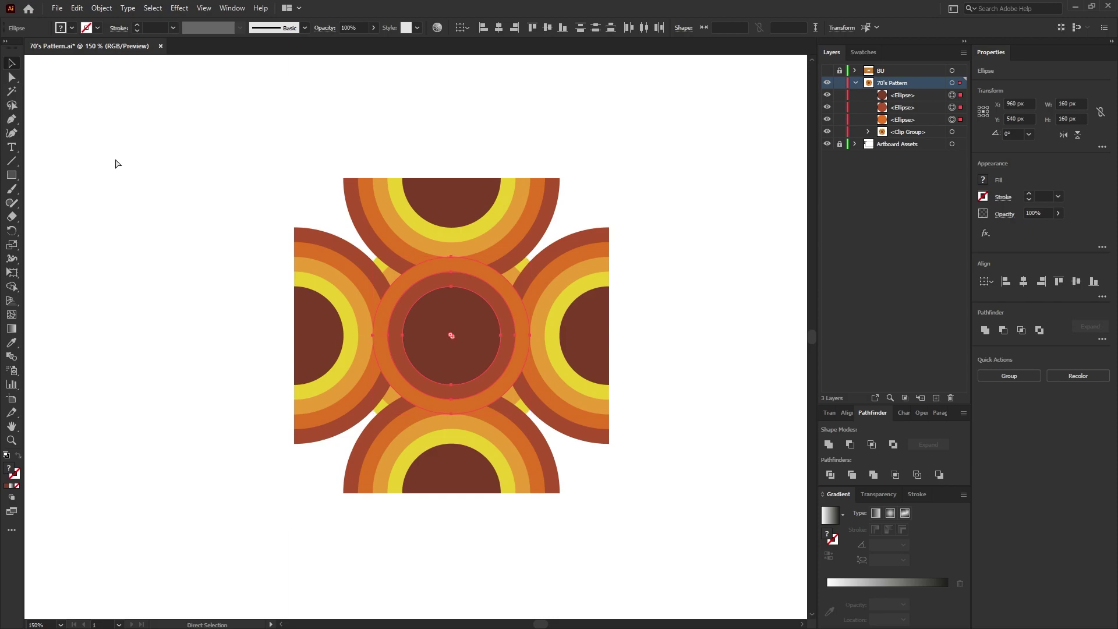
{"action": "key", "text": "ctrl+g"}
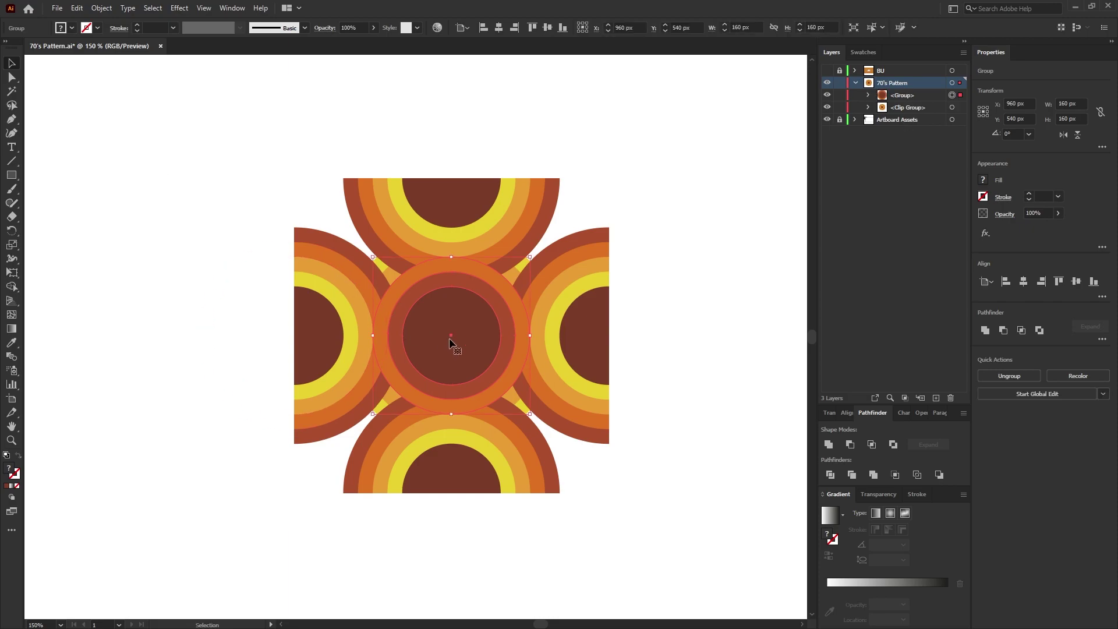
{"action": "left_click_drag", "start_coordinate": [450, 333], "coordinate": [674, 502]}
{"action": "left_click", "coordinate": [722, 349]}
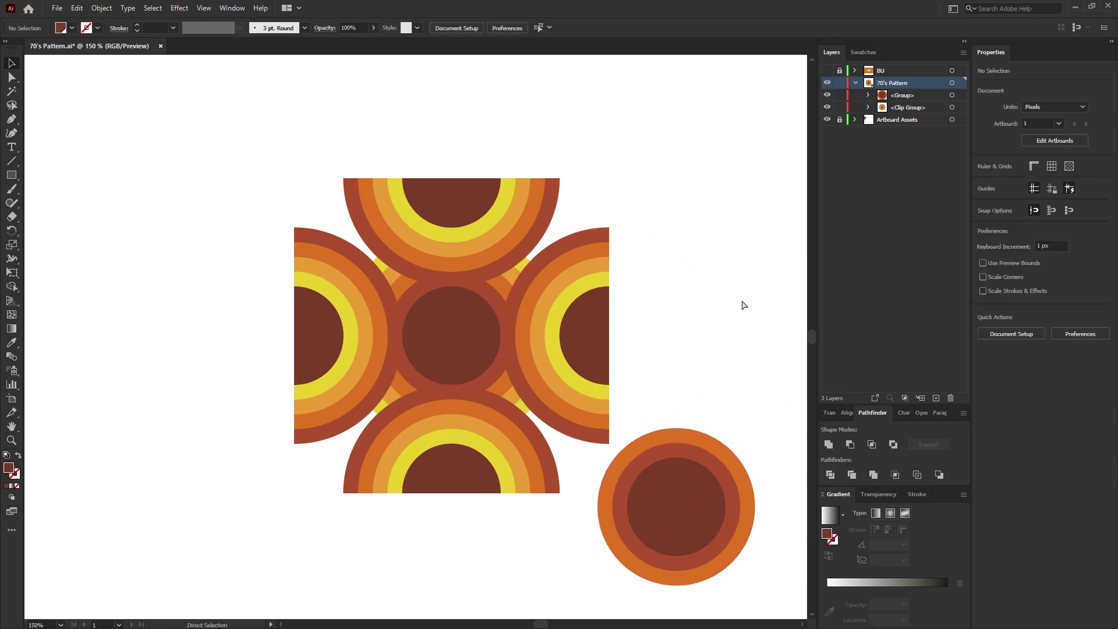
Step: In Outline view, snap the circle group to the tile's lower-right corner and copy it to the lower-left corner
{"action": "key", "text": "ctrl+y"}
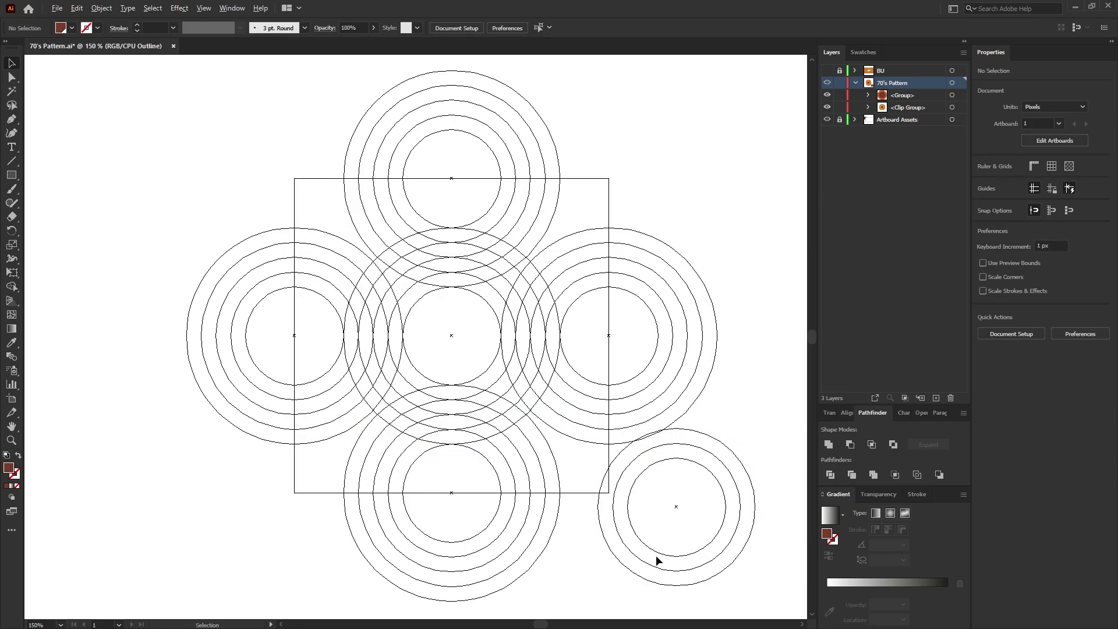
{"action": "scroll", "coordinate": [656, 559], "scroll_direction": "up", "scroll_amount": 3}
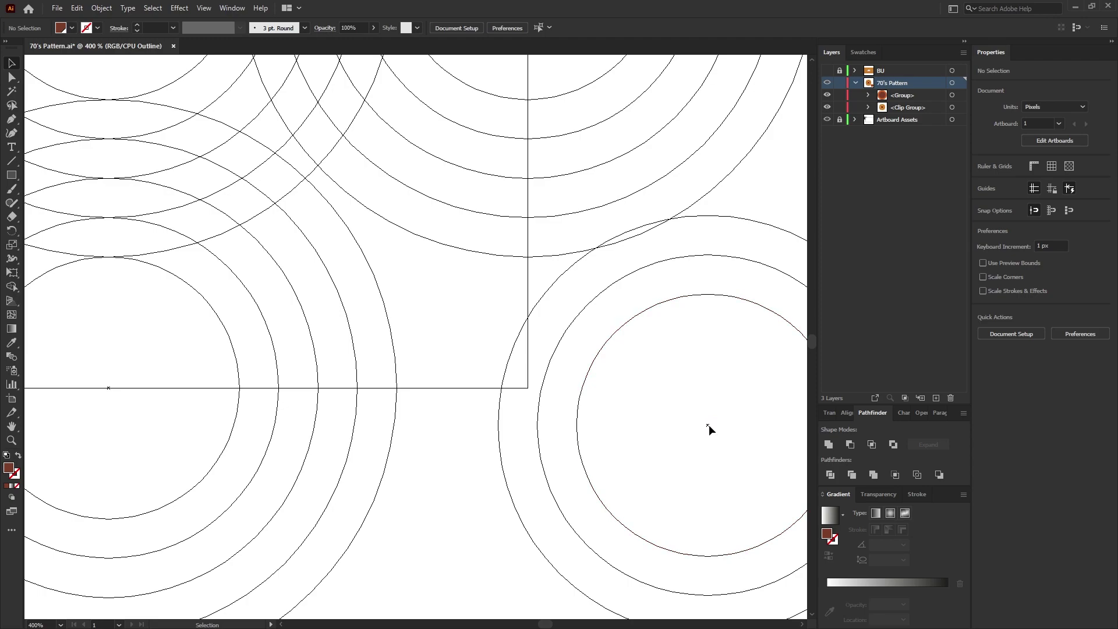
{"action": "left_click_drag", "start_coordinate": [707, 424], "coordinate": [528, 389]}
{"action": "scroll", "coordinate": [624, 437], "scroll_direction": "down", "scroll_amount": 2}
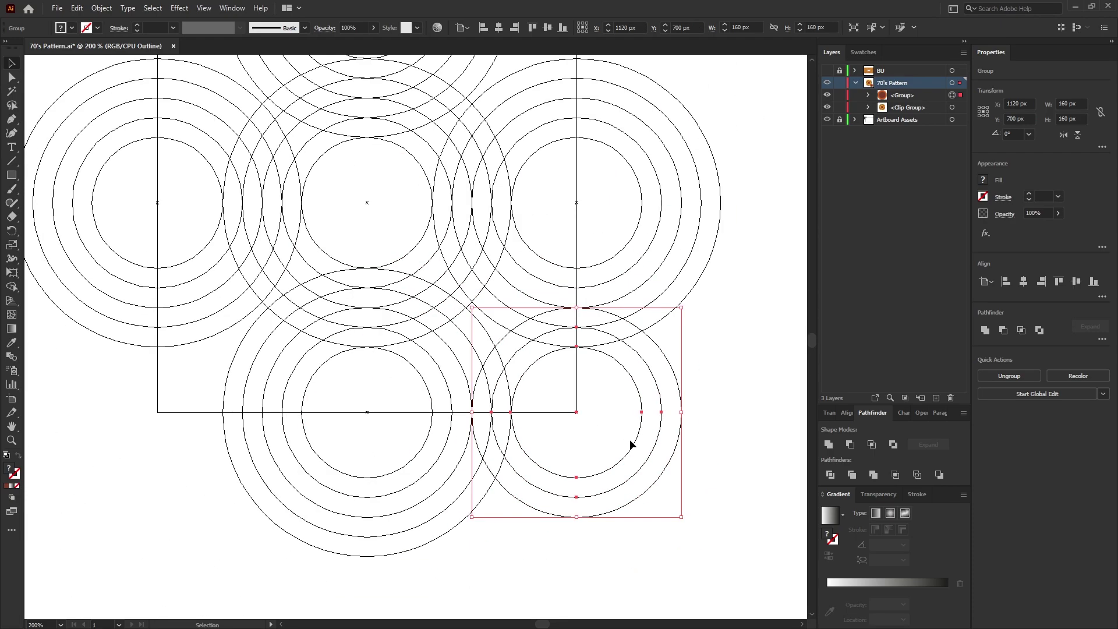
{"action": "left_click_drag", "start_coordinate": [698, 408], "coordinate": [819, 365]}
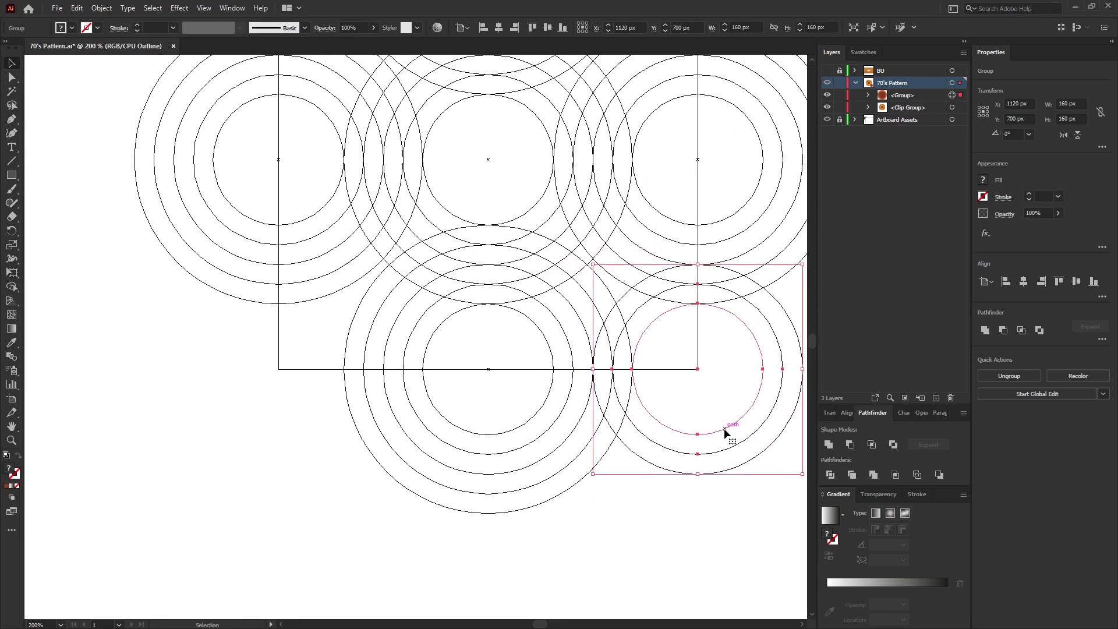
{"action": "left_click_drag", "start_coordinate": [725, 432], "coordinate": [306, 434], "text": "alt"}
{"action": "left_click", "coordinate": [308, 539]}
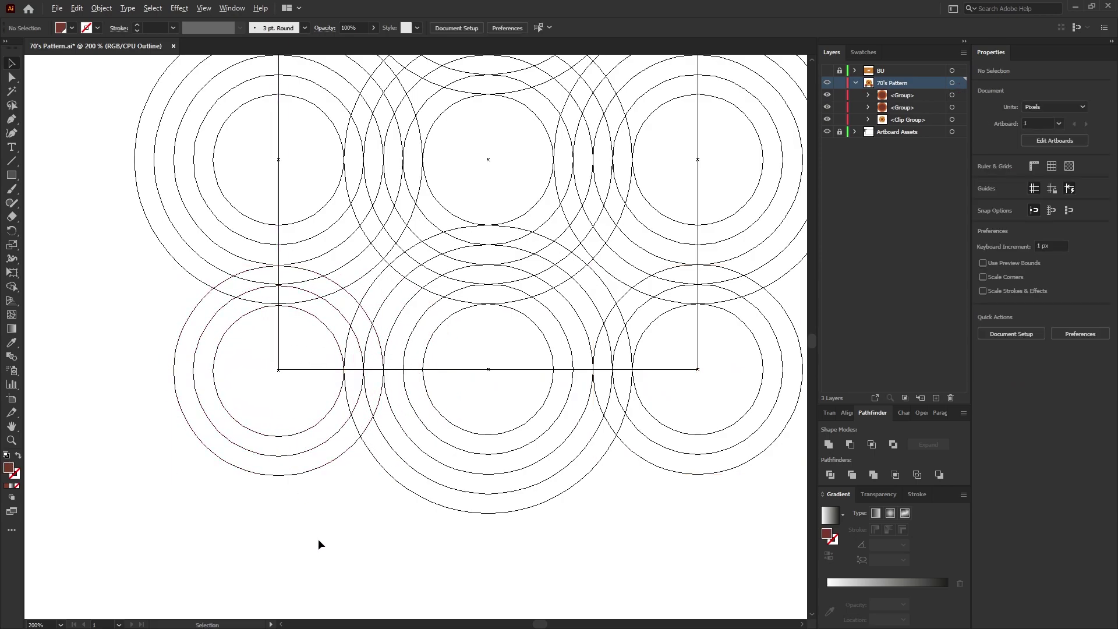
Step: Copy both lower circle groups straight up to the tile's top corners
{"action": "key", "text": "ctrl+1"}
{"action": "left_click", "coordinate": [510, 506]}
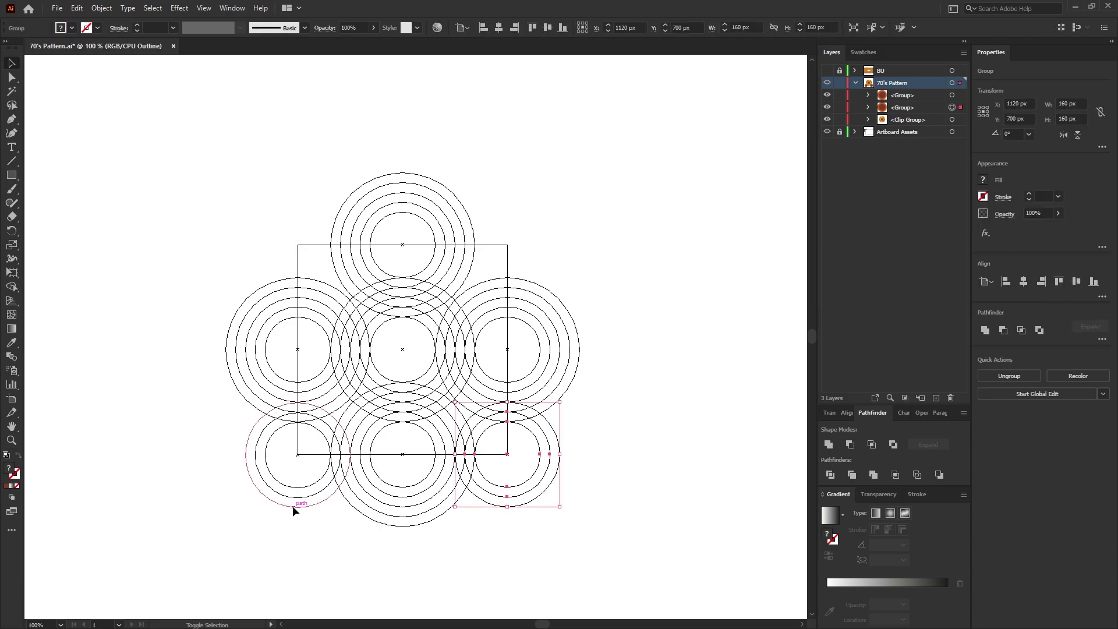
{"action": "left_click", "coordinate": [292, 506], "text": "shift"}
{"action": "left_click", "coordinate": [324, 483]}
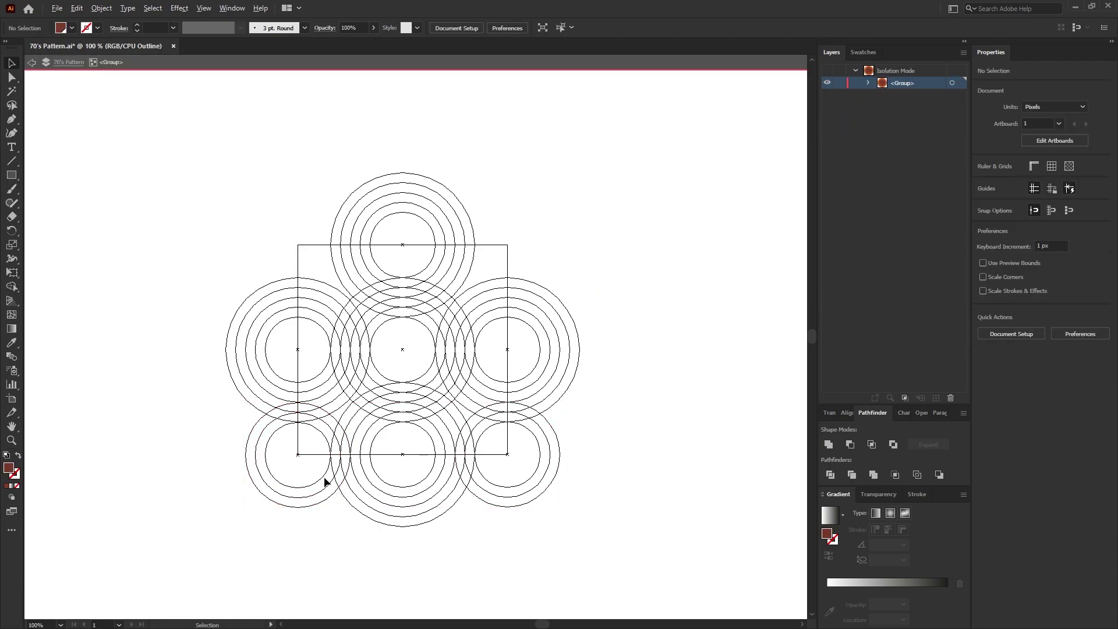
{"action": "key", "text": "ctrl+z"}
{"action": "left_click_drag", "start_coordinate": [506, 489], "coordinate": [521, 281], "text": "alt+shift"}
{"action": "left_click", "coordinate": [674, 303]}
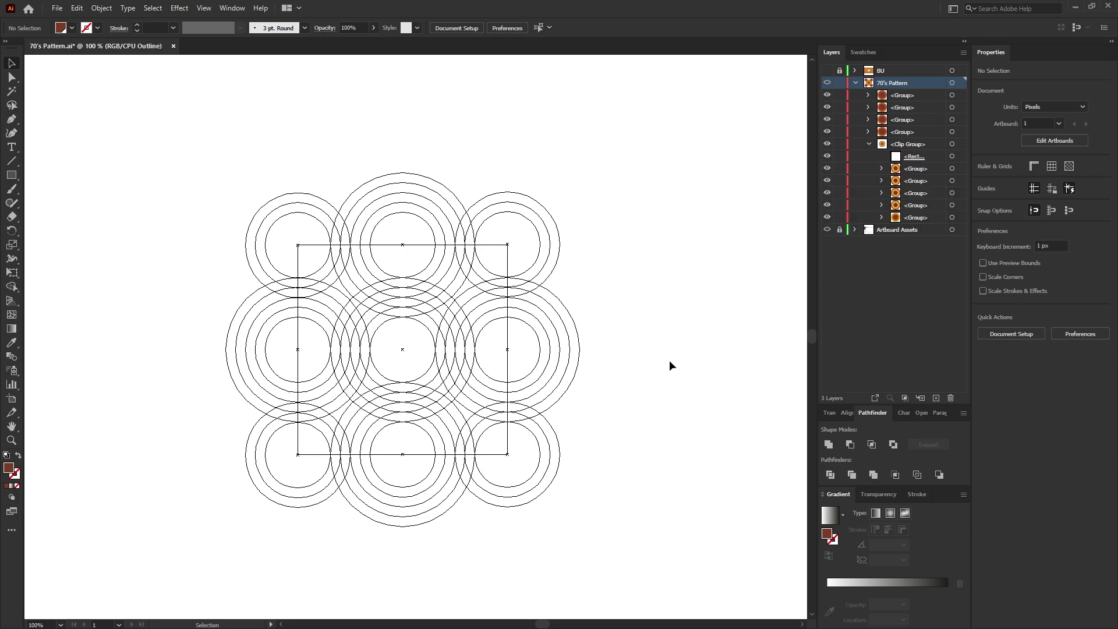
Step: Back in Preview, select the four corner circle groups and cut them
{"action": "key", "text": "ctrl+y"}
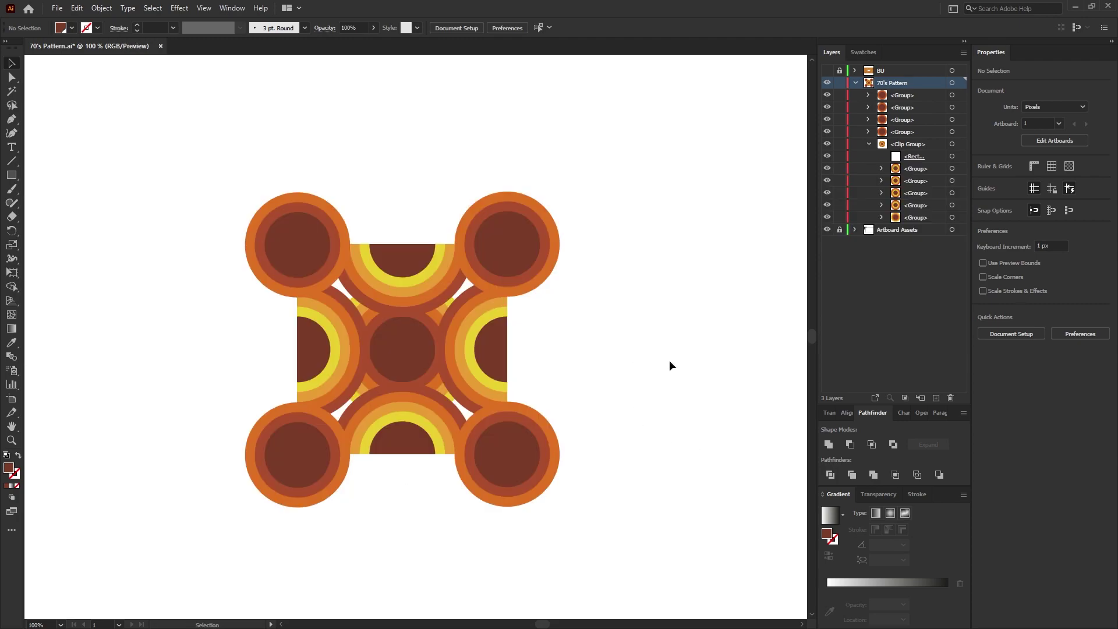
{"action": "left_click", "coordinate": [516, 240]}
{"action": "left_click", "coordinate": [319, 238], "text": "shift"}
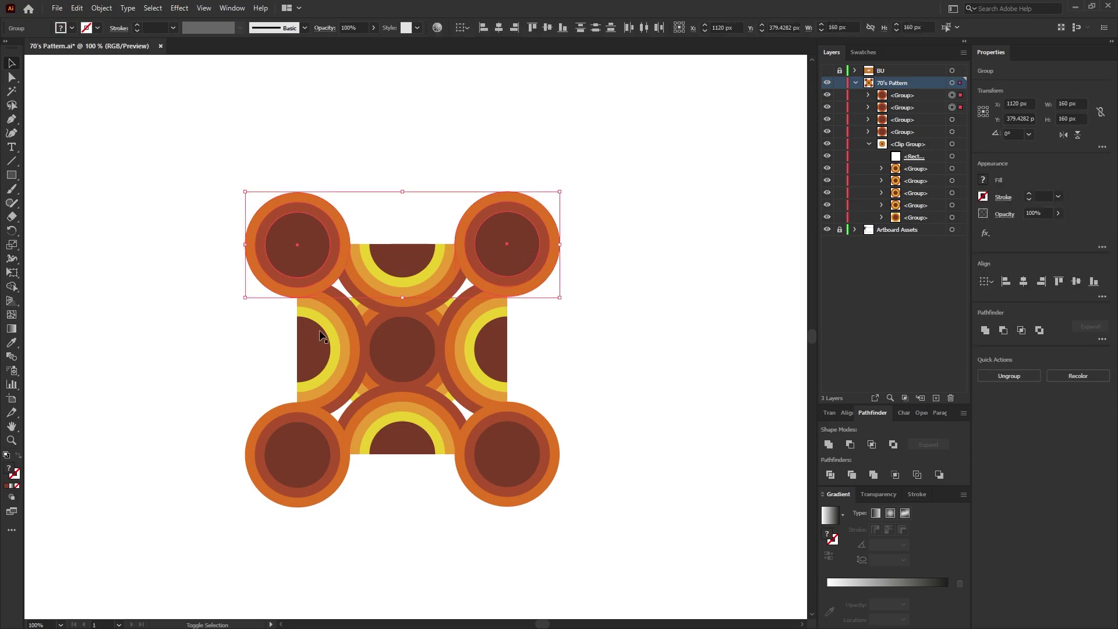
{"action": "left_click", "coordinate": [309, 452], "text": "shift"}
{"action": "left_click", "coordinate": [511, 473], "text": "shift"}
{"action": "left_click", "coordinate": [77, 7]}
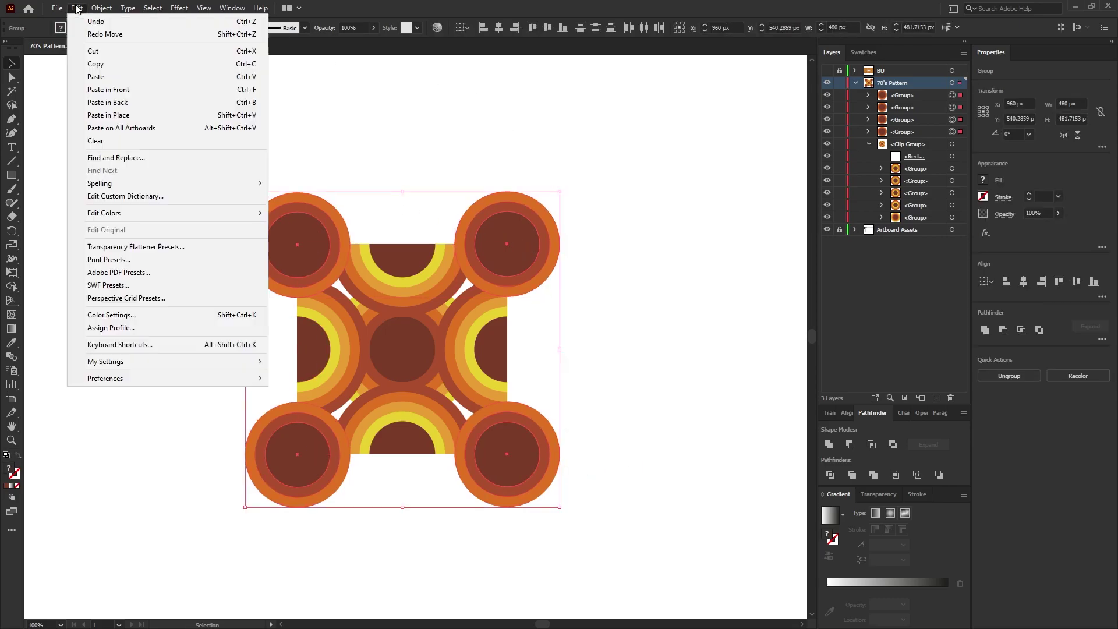
{"action": "left_click", "coordinate": [93, 47]}
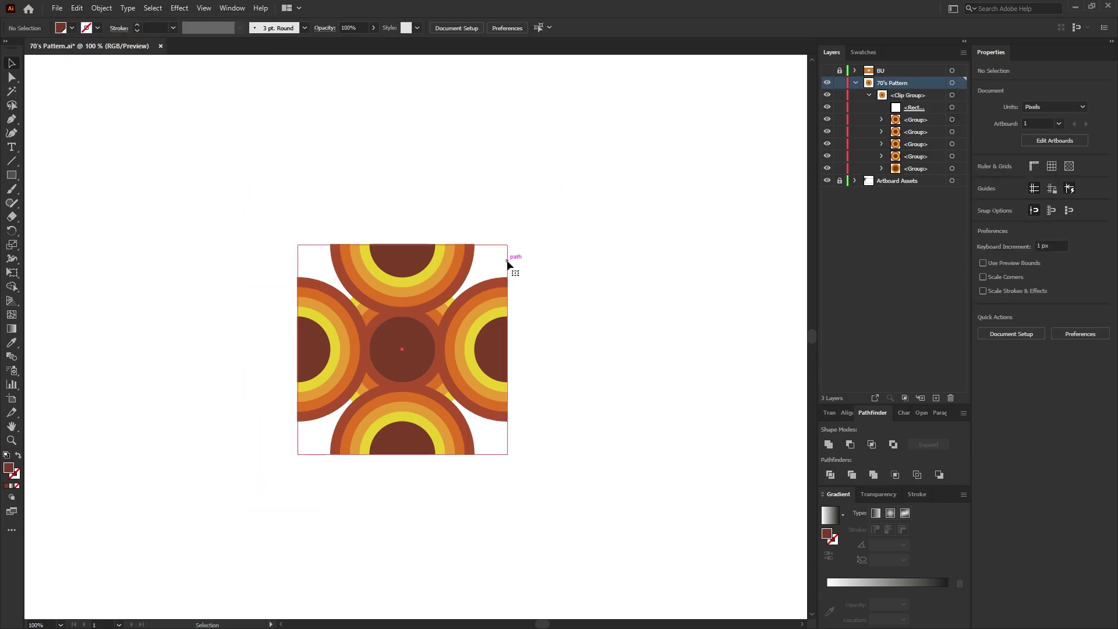
Step: Paste the circles in back inside the Clip Group, below the clipping rectangle, then exit isolation
{"action": "double_click", "coordinate": [507, 262]}
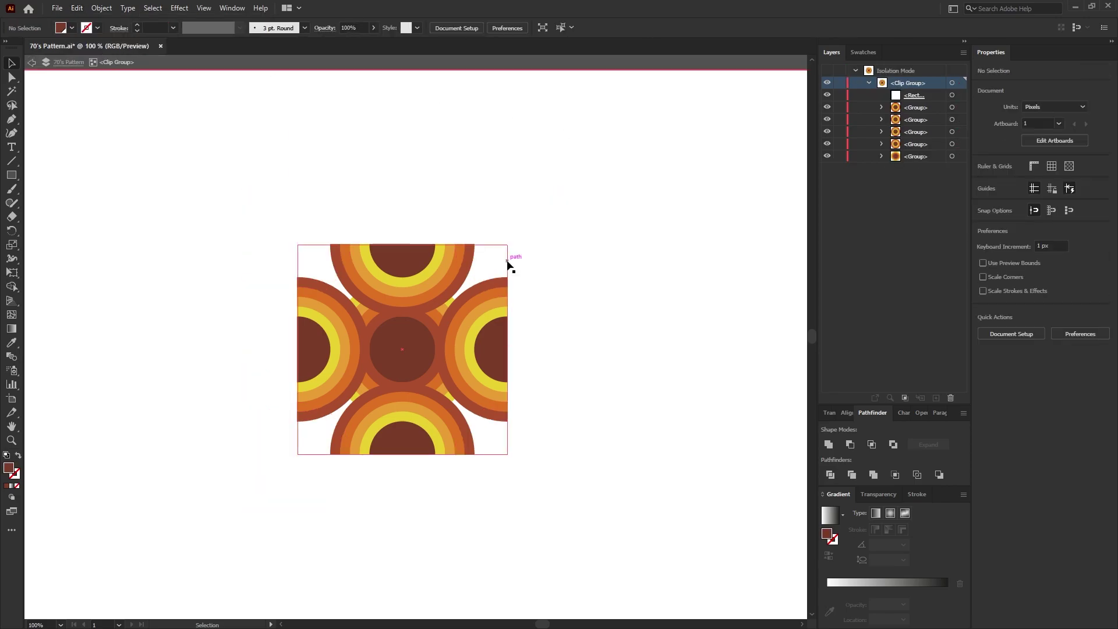
{"action": "left_click", "coordinate": [76, 8]}
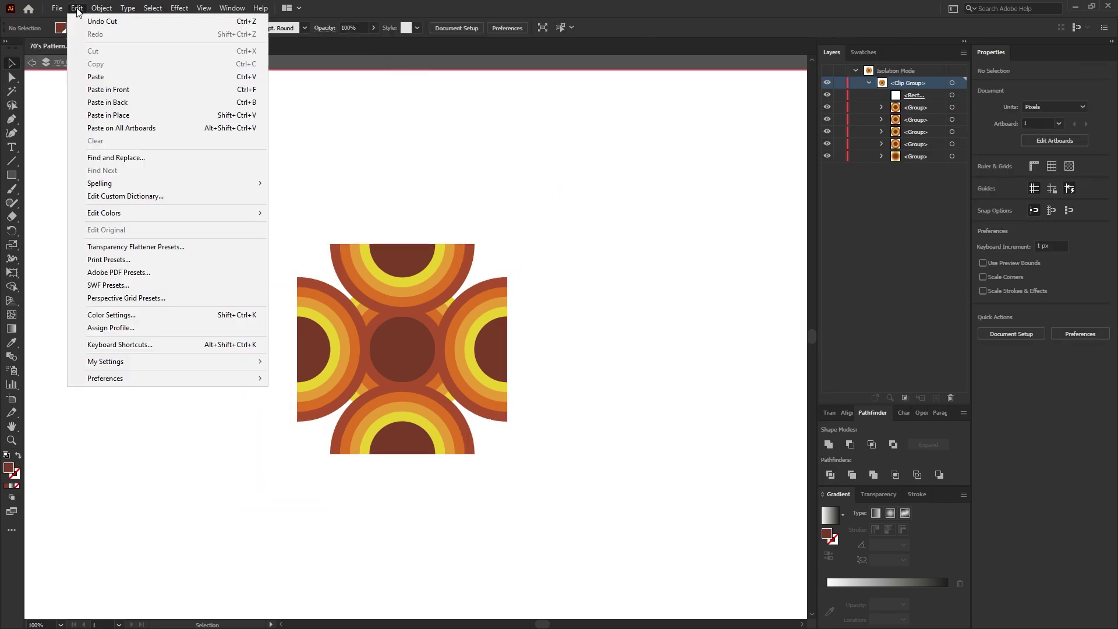
{"action": "left_click", "coordinate": [145, 109]}
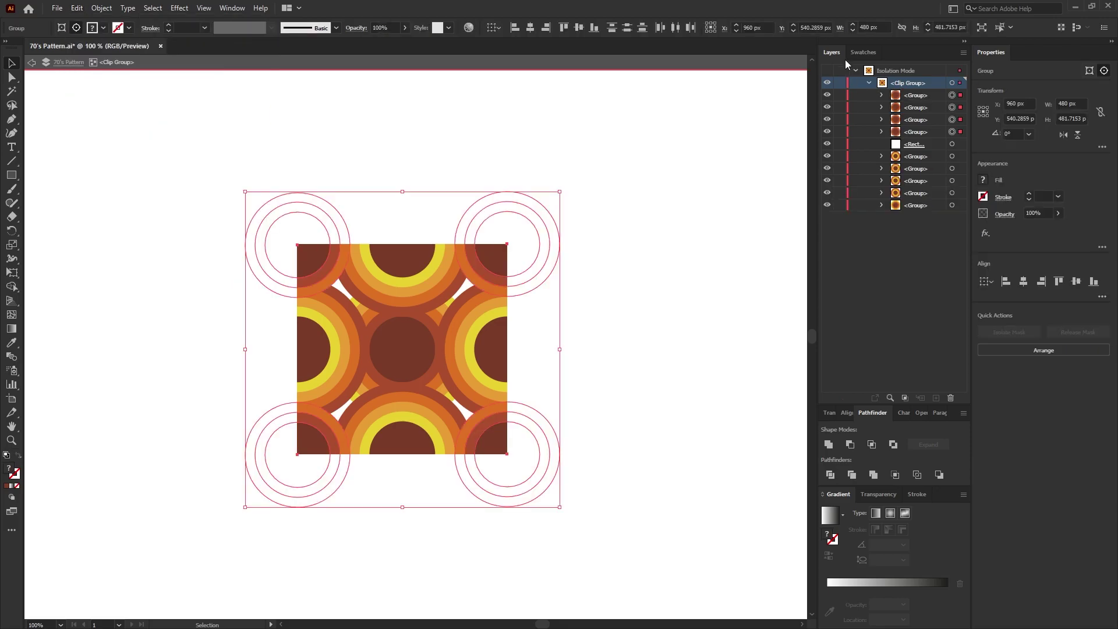
{"action": "left_click", "coordinate": [927, 97]}
{"action": "left_click", "coordinate": [932, 127], "text": "shift"}
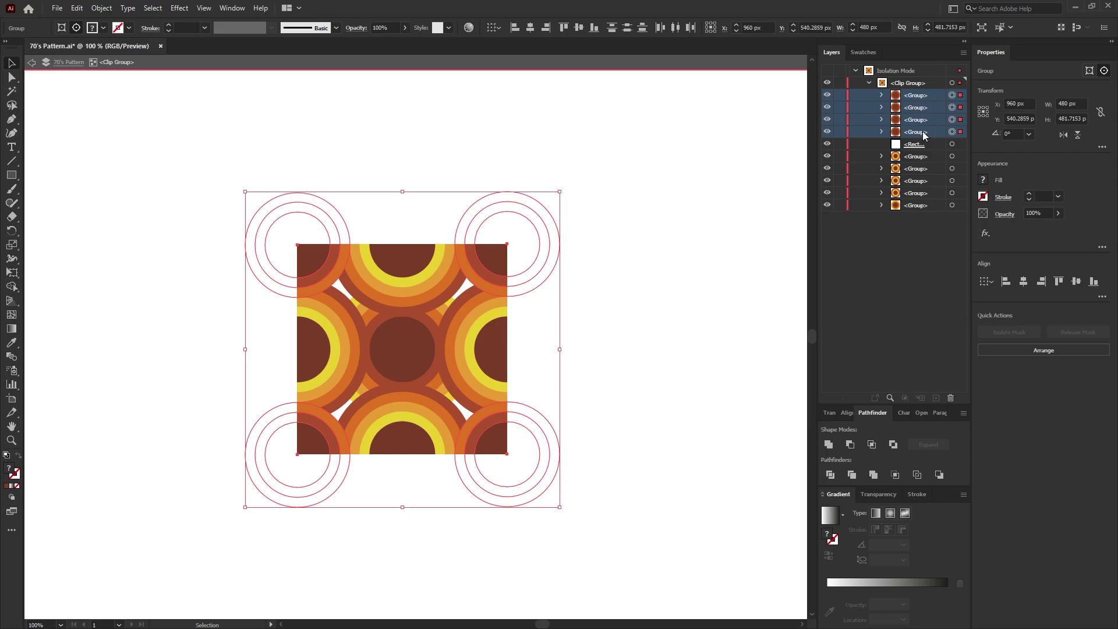
{"action": "left_click_drag", "start_coordinate": [924, 136], "coordinate": [930, 157]}
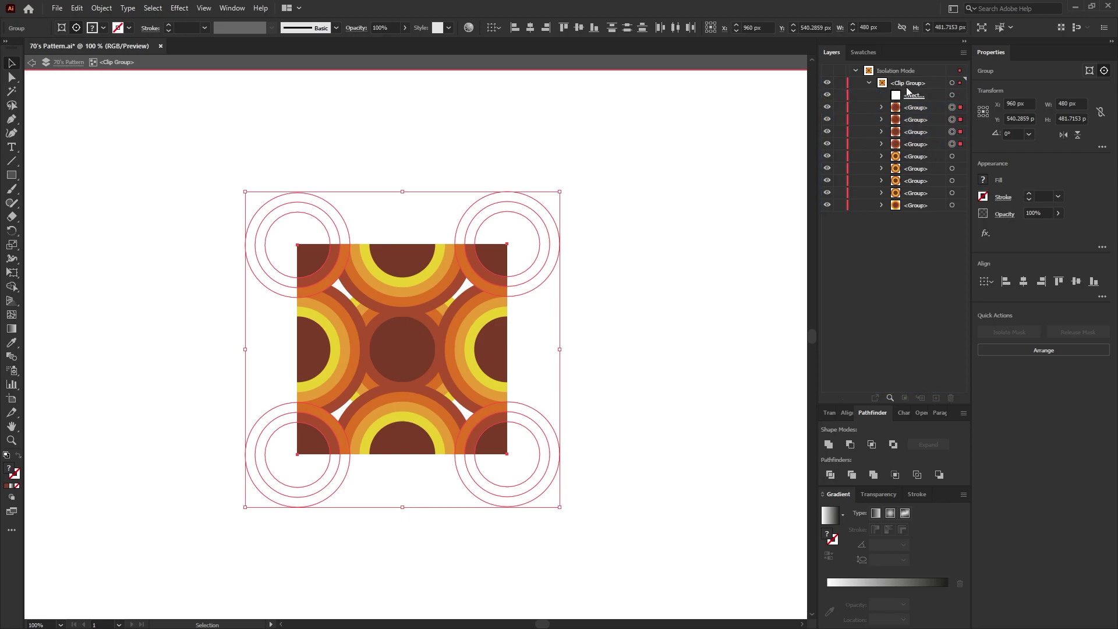
{"action": "left_click", "coordinate": [723, 195]}
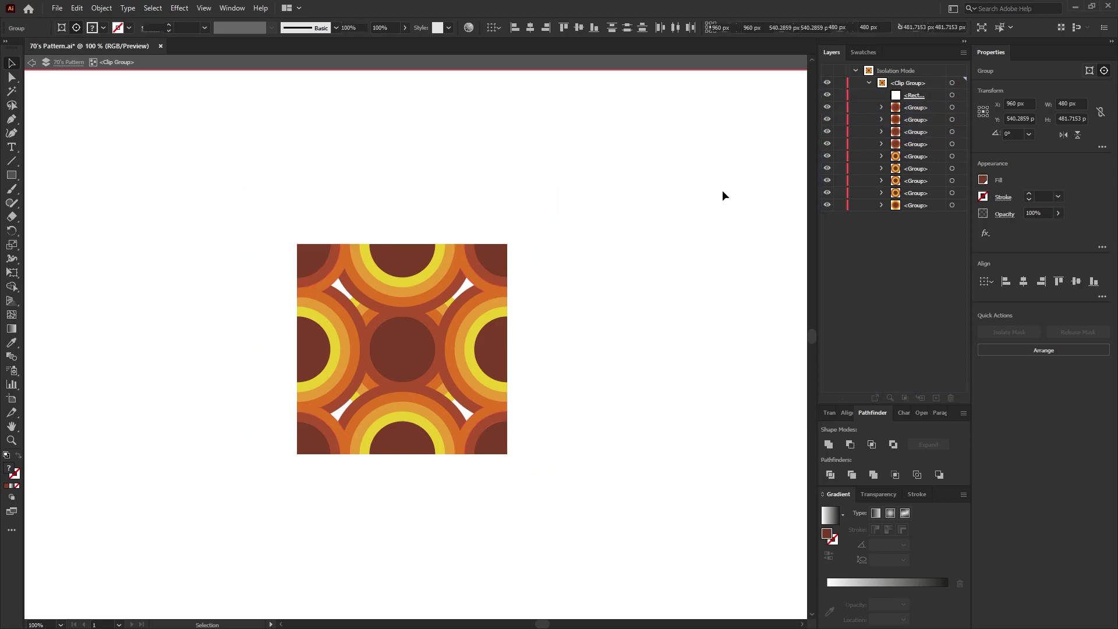
{"action": "double_click", "coordinate": [722, 191]}
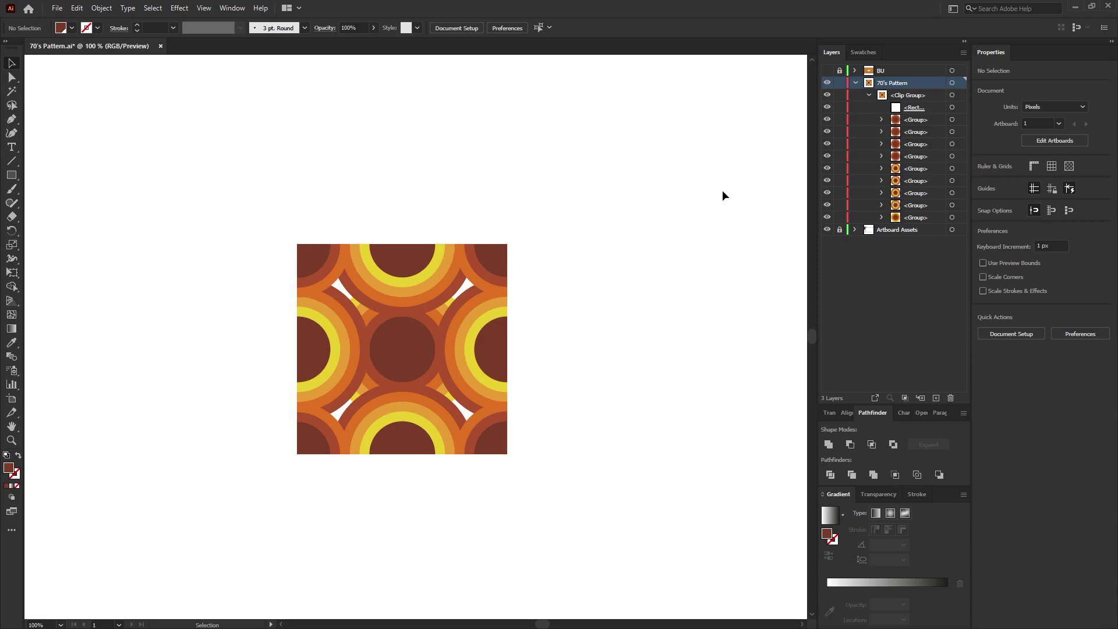
Step: Create a 300 x 300 px square and align its bottom with the pattern tile
{"action": "key", "text": "m"}
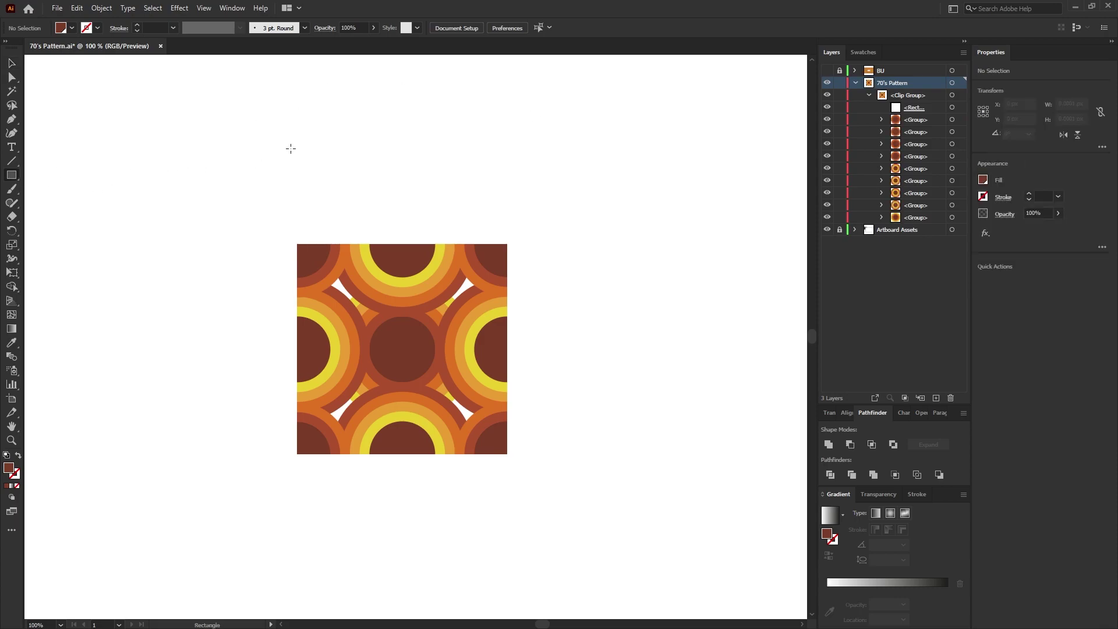
{"action": "left_click", "coordinate": [268, 151]}
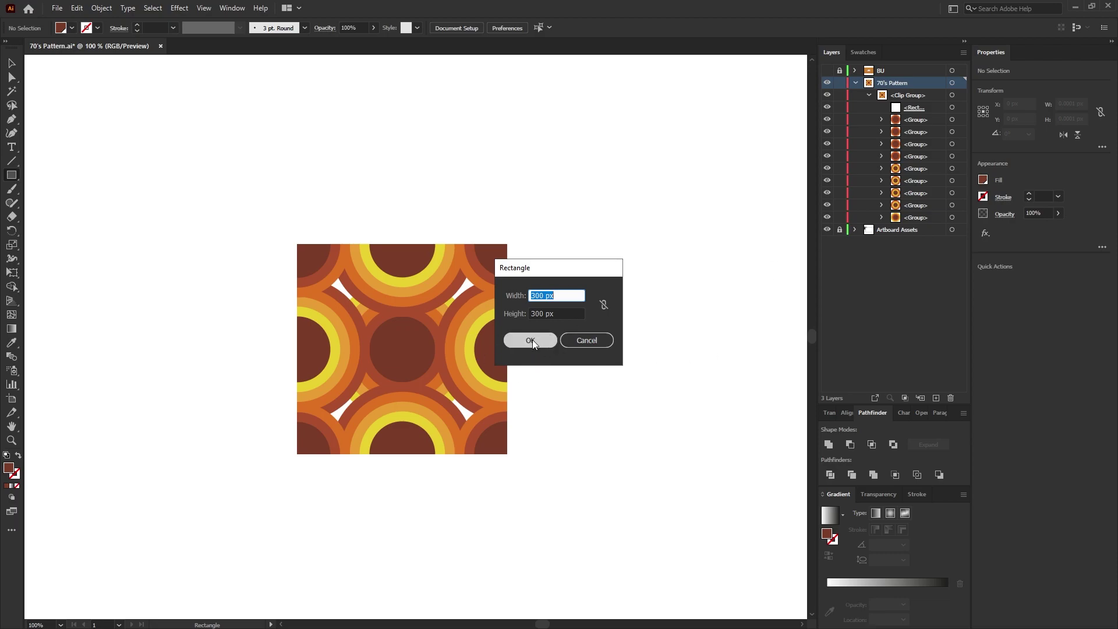
{"action": "left_click", "coordinate": [532, 340]}
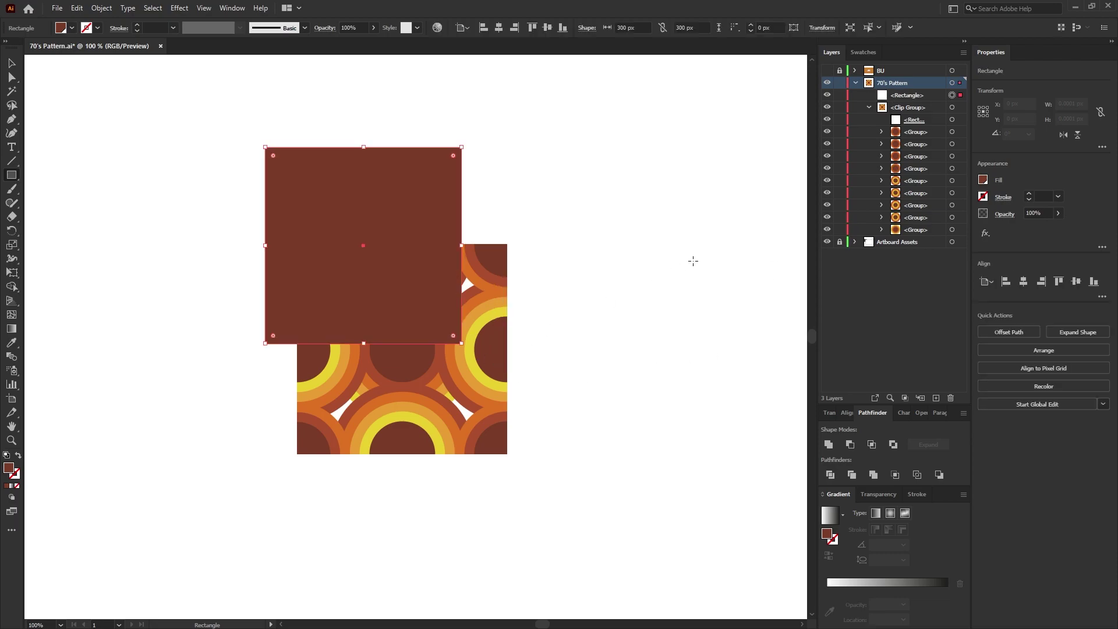
{"action": "left_click", "coordinate": [561, 28]}
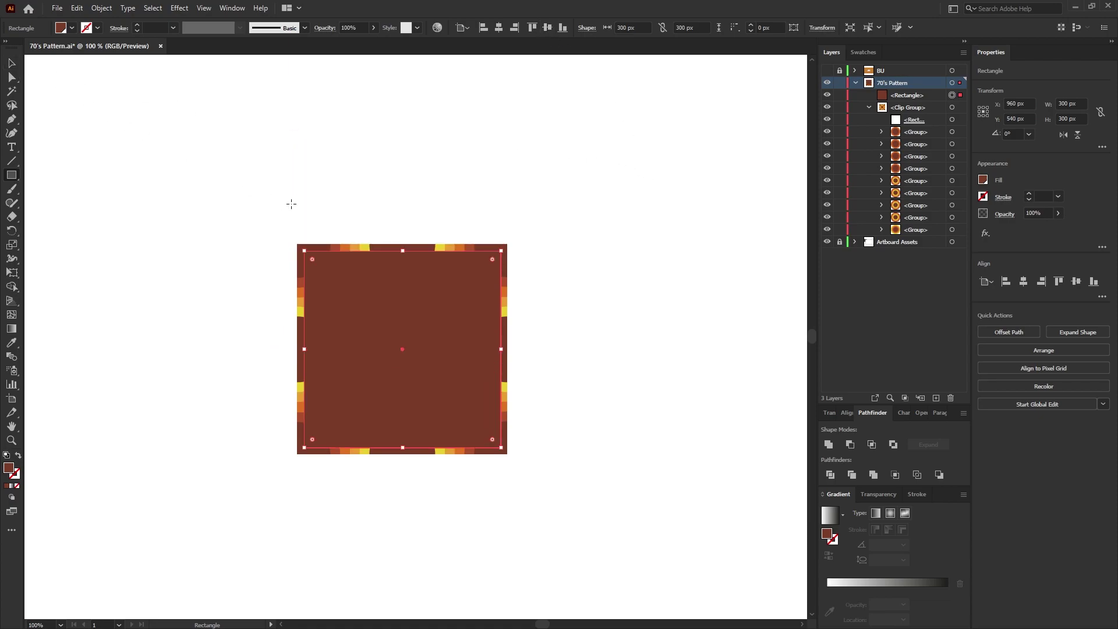
Step: Resize the square to 320 x 320 px so it matches the tile
{"action": "scroll", "coordinate": [291, 204], "scroll_direction": "up", "scroll_amount": 1}
{"action": "left_click_drag", "start_coordinate": [456, 274], "coordinate": [457, 262]}
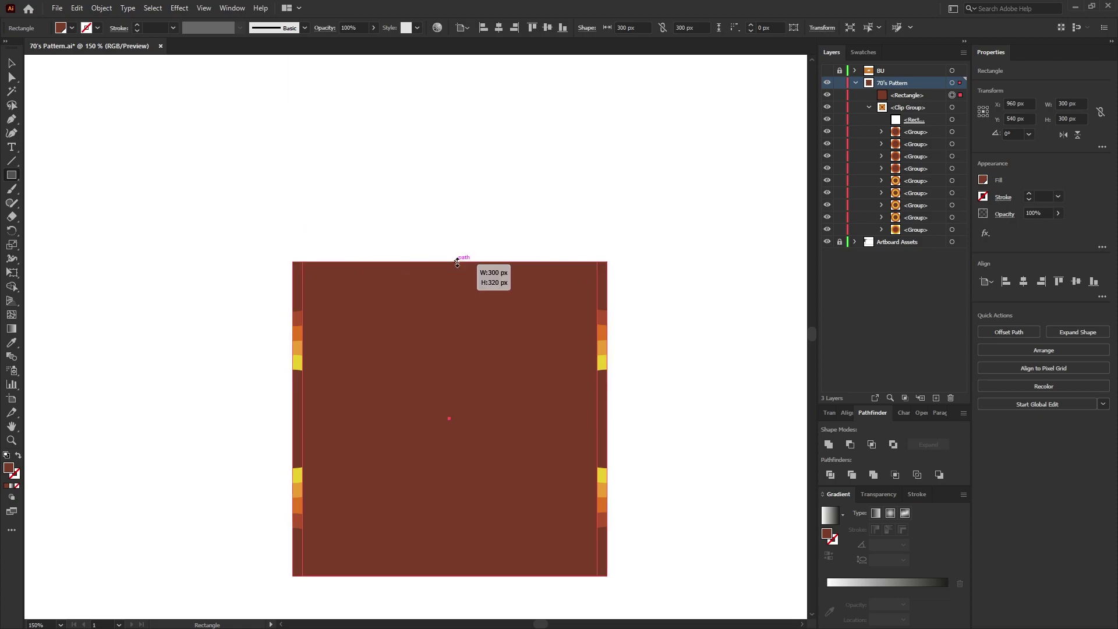
{"action": "left_click_drag", "start_coordinate": [598, 417], "coordinate": [607, 418]}
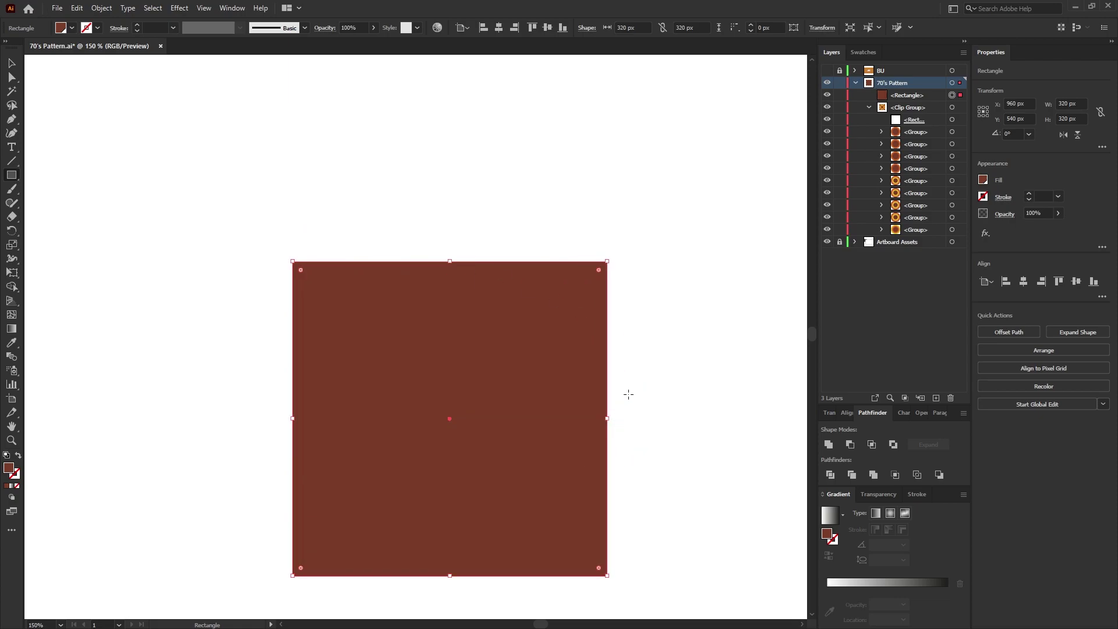
{"action": "left_click", "coordinate": [11, 63]}
{"action": "right_click", "coordinate": [512, 389]}
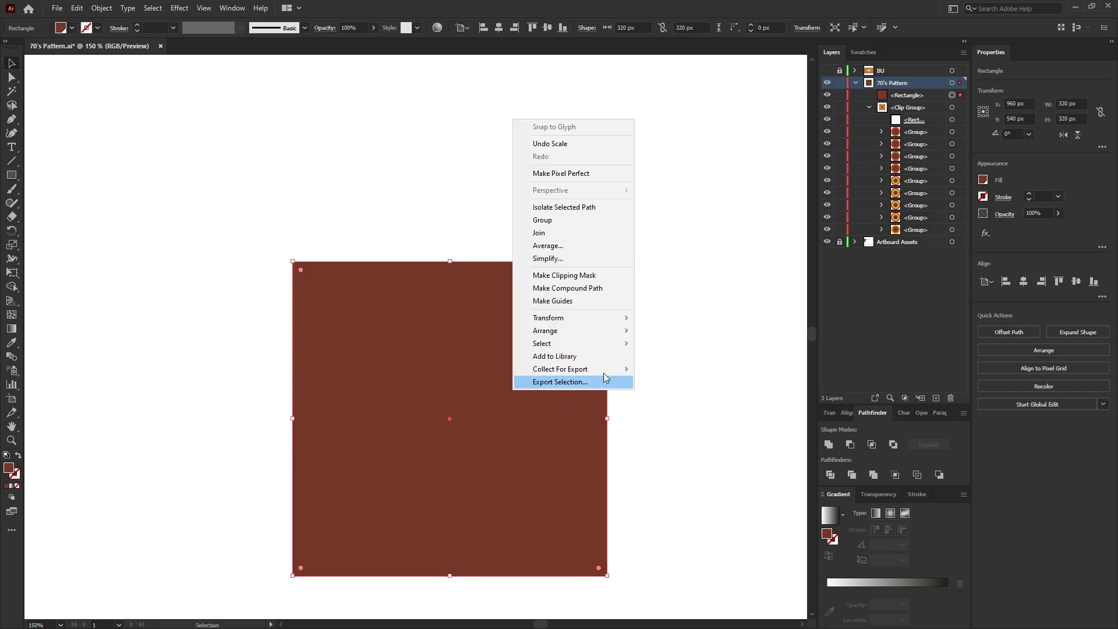
Step: Send the rust square to the back, then marquee-select it together with the clipped tile
{"action": "mouse_move", "coordinate": [601, 331]}
{"action": "left_click", "coordinate": [711, 371]}
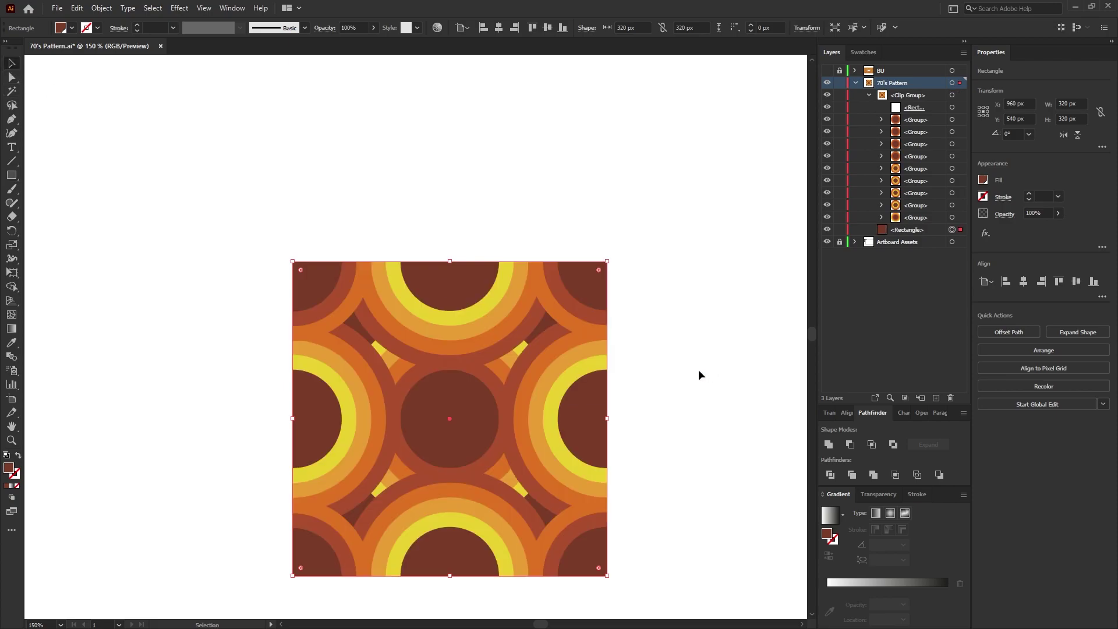
{"action": "left_click", "coordinate": [679, 351]}
{"action": "scroll", "coordinate": [696, 457], "scroll_direction": "down", "scroll_amount": 1}
{"action": "scroll", "coordinate": [628, 379], "scroll_direction": "down", "scroll_amount": 1}
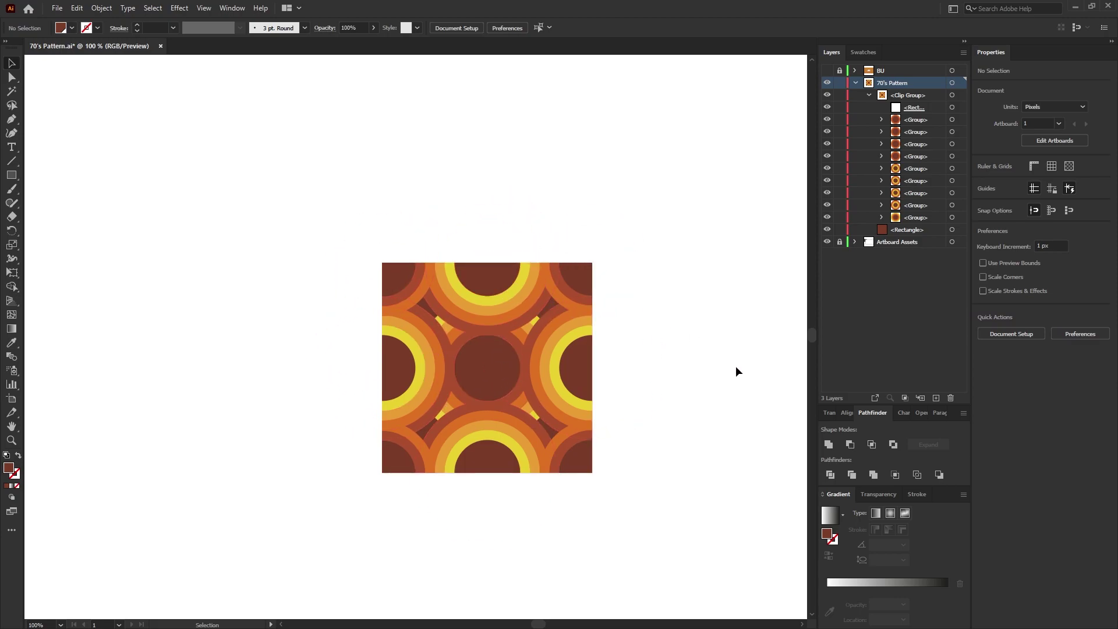
{"action": "left_click_drag", "start_coordinate": [691, 522], "coordinate": [287, 195]}
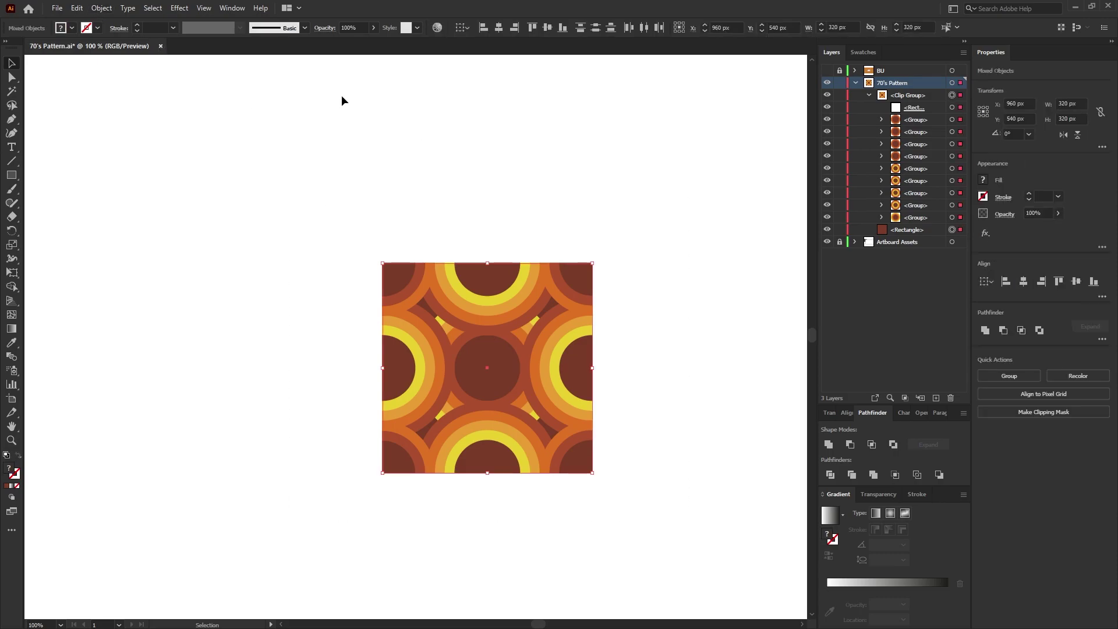
{"action": "left_click", "coordinate": [102, 8]}
Step: Group the tile with its backing square, fit the artboard in view, and set fill to None
{"action": "left_click", "coordinate": [148, 64]}
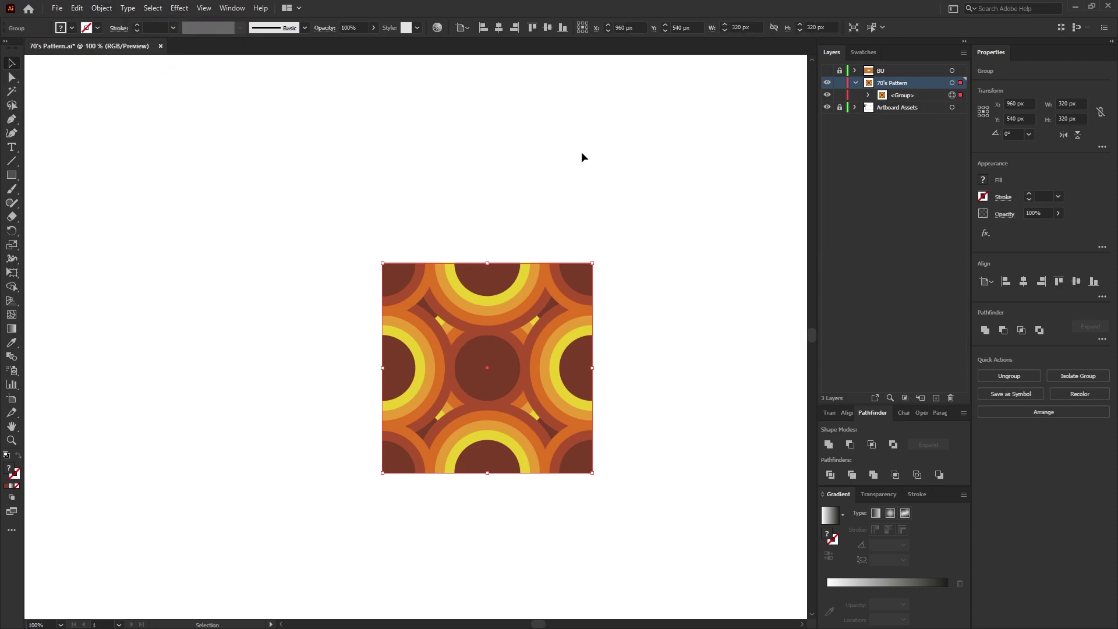
{"action": "left_click", "coordinate": [676, 214]}
{"action": "key", "text": "ctrl+0"}
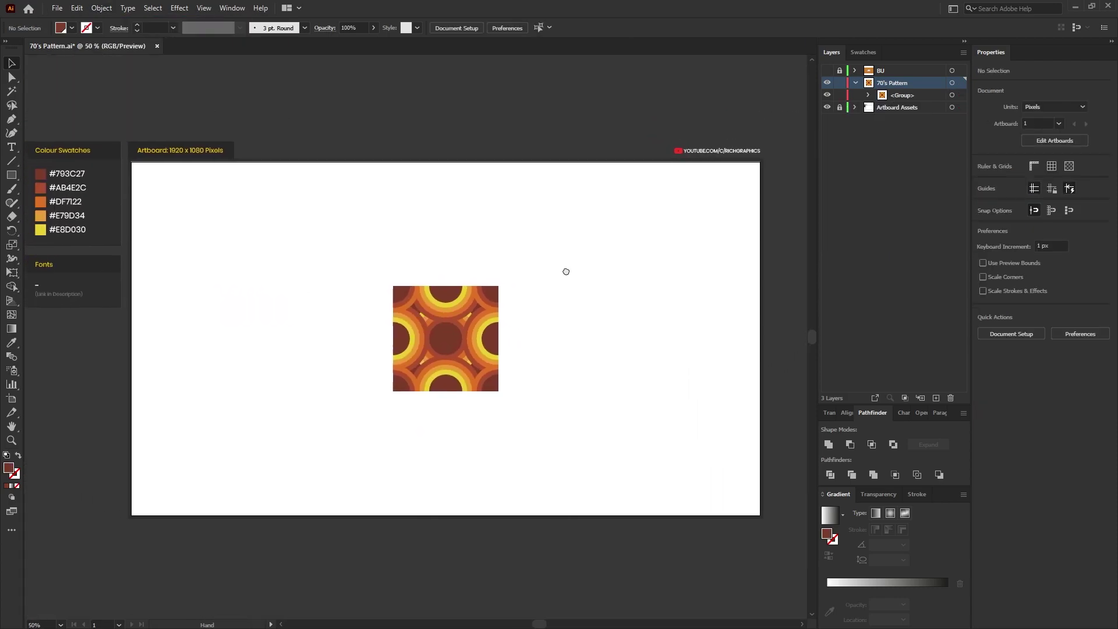
{"action": "left_click_drag", "start_coordinate": [566, 272], "coordinate": [568, 272]}
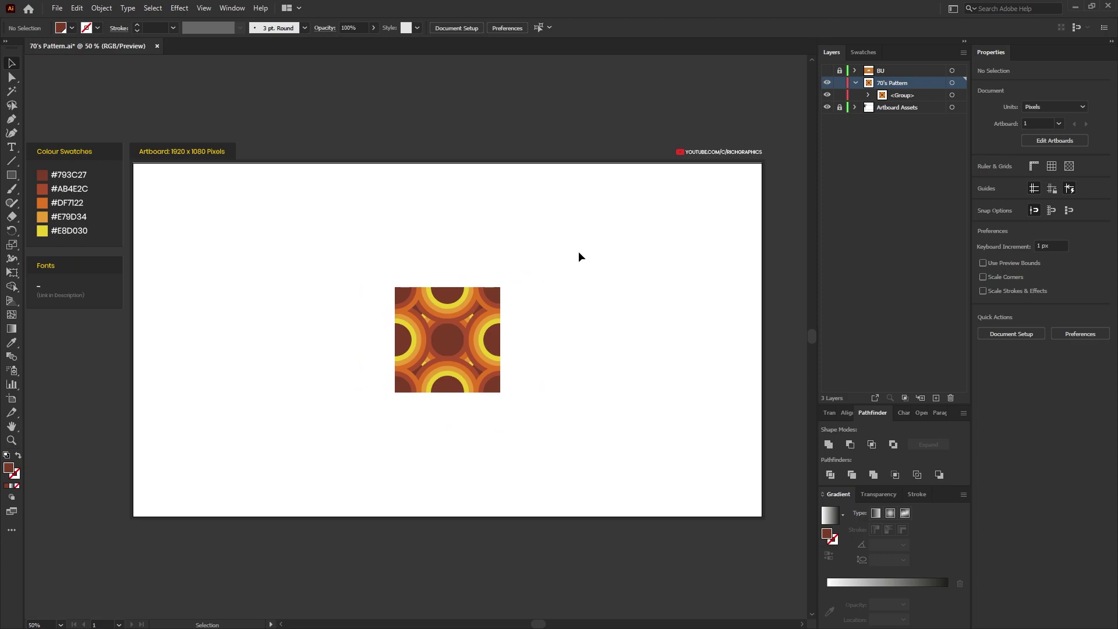
{"action": "key", "text": "slash"}
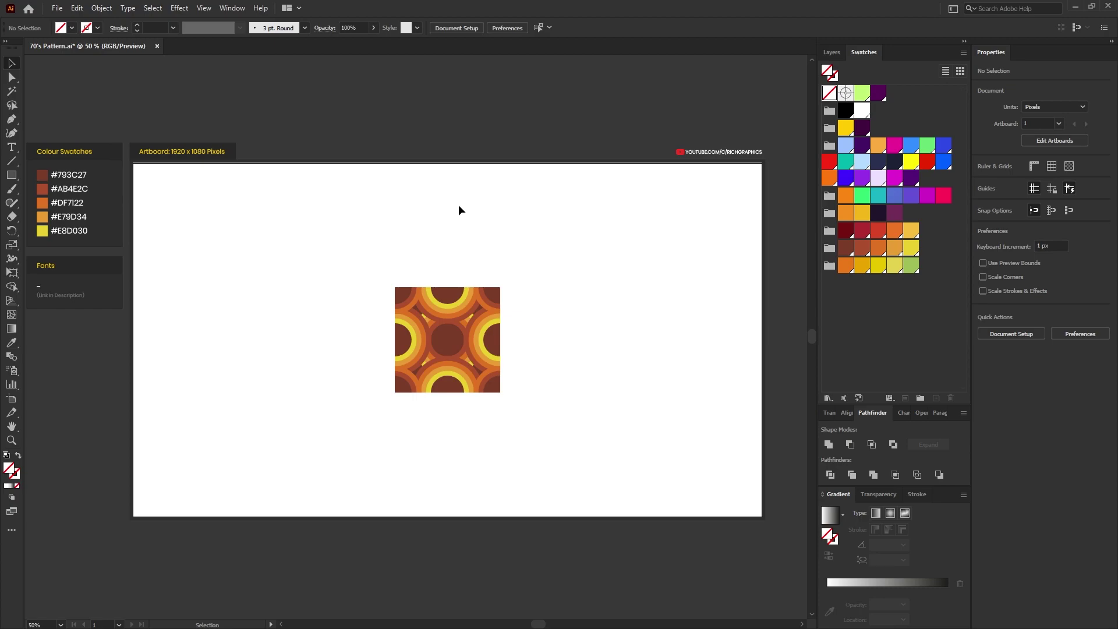
Step: Turn the grouped tile into a Grid Repeat
{"action": "left_click", "coordinate": [498, 307]}
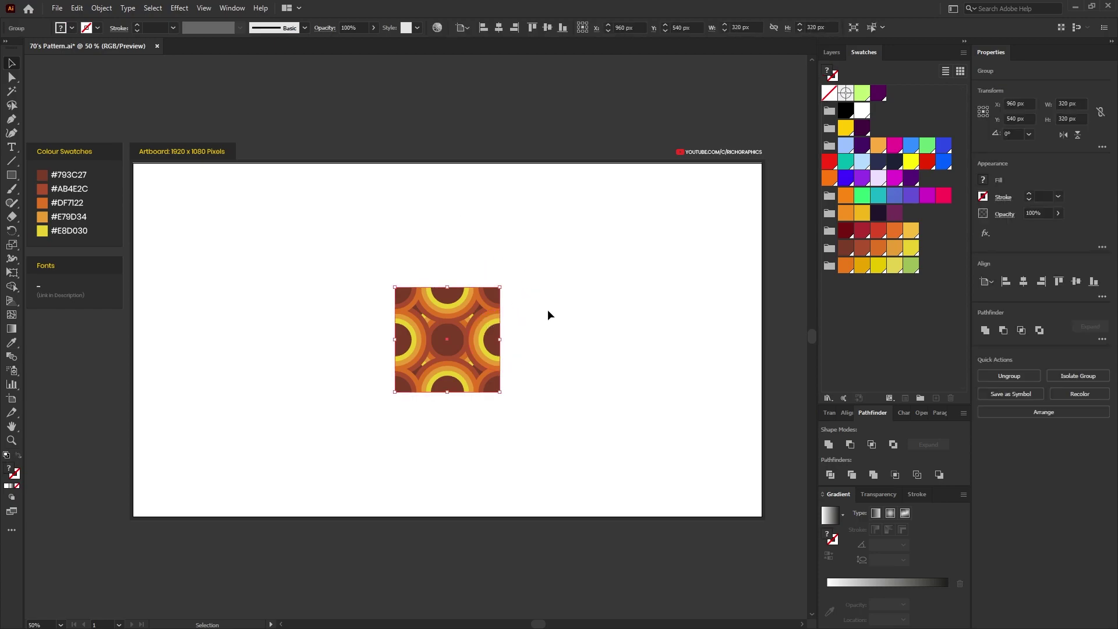
{"action": "left_click", "coordinate": [109, 8]}
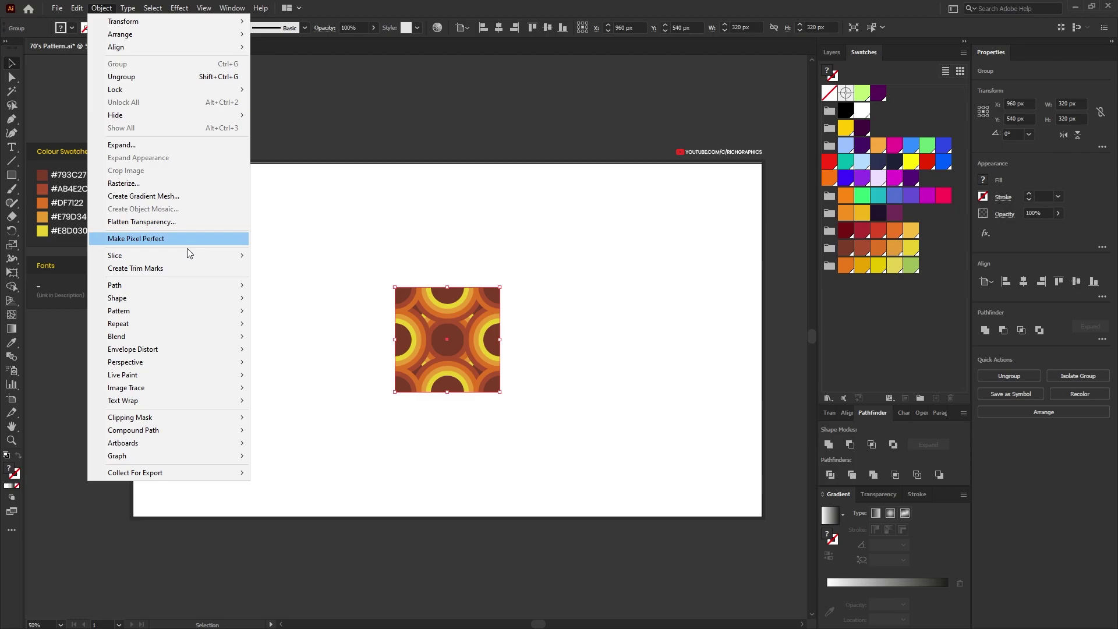
{"action": "mouse_move", "coordinate": [156, 325]}
{"action": "left_click", "coordinate": [314, 338]}
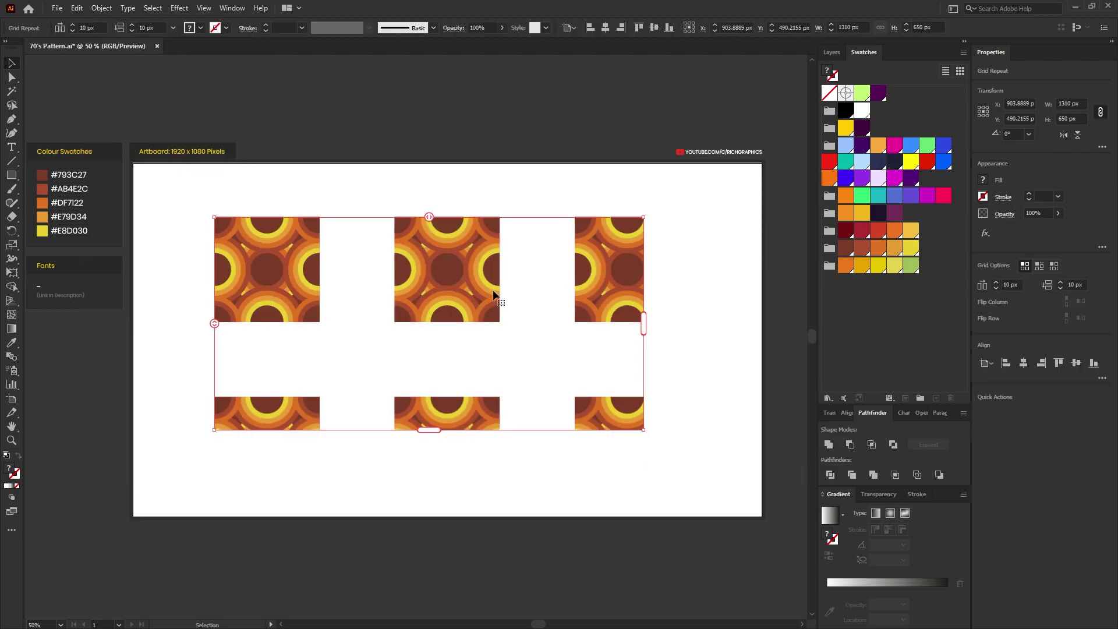
Step: Stretch the grid to cover the 1920x1080 artboard and shrink column and row gaps
{"action": "left_click_drag", "start_coordinate": [304, 272], "coordinate": [221, 218]}
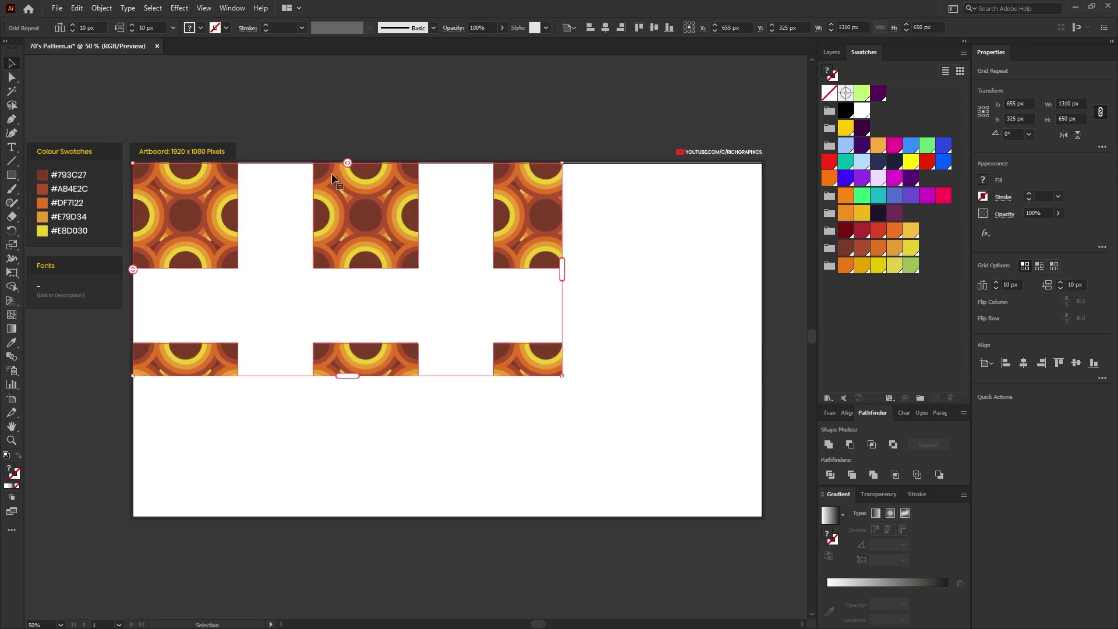
{"action": "left_click_drag", "start_coordinate": [566, 270], "coordinate": [761, 267]}
{"action": "left_click_drag", "start_coordinate": [445, 376], "coordinate": [458, 518]}
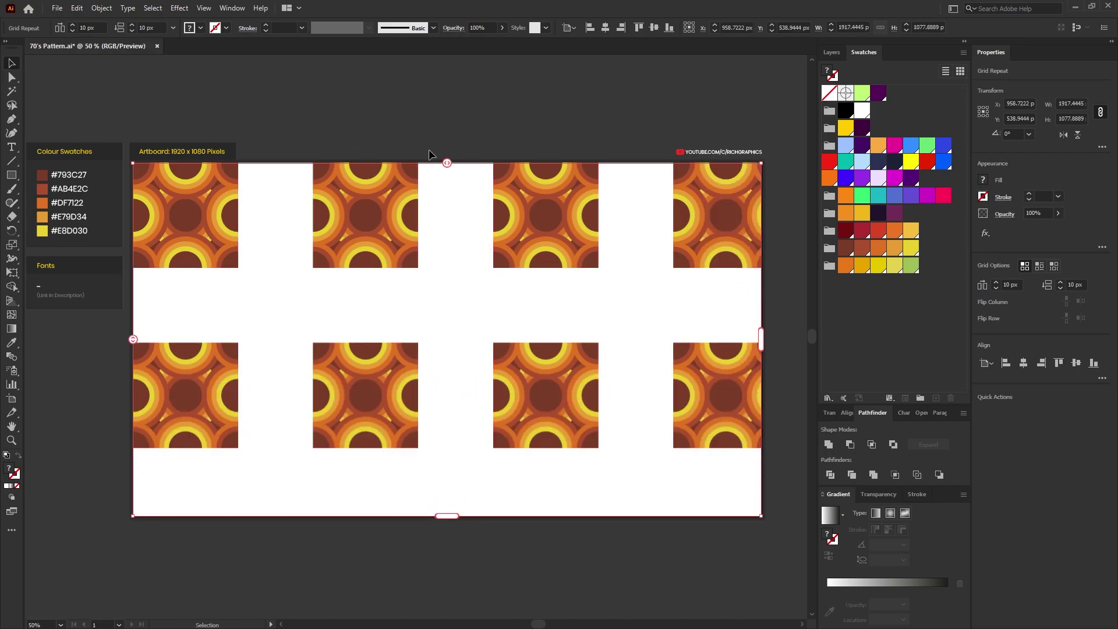
{"action": "left_click_drag", "start_coordinate": [430, 162], "coordinate": [381, 165]}
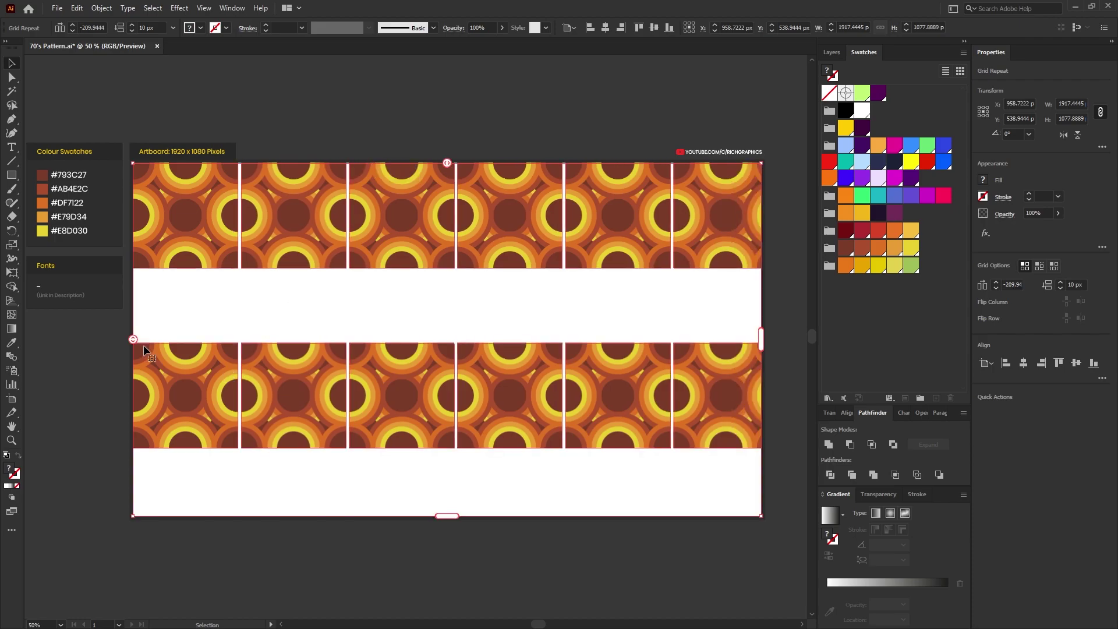
{"action": "left_click_drag", "start_coordinate": [135, 340], "coordinate": [137, 278]}
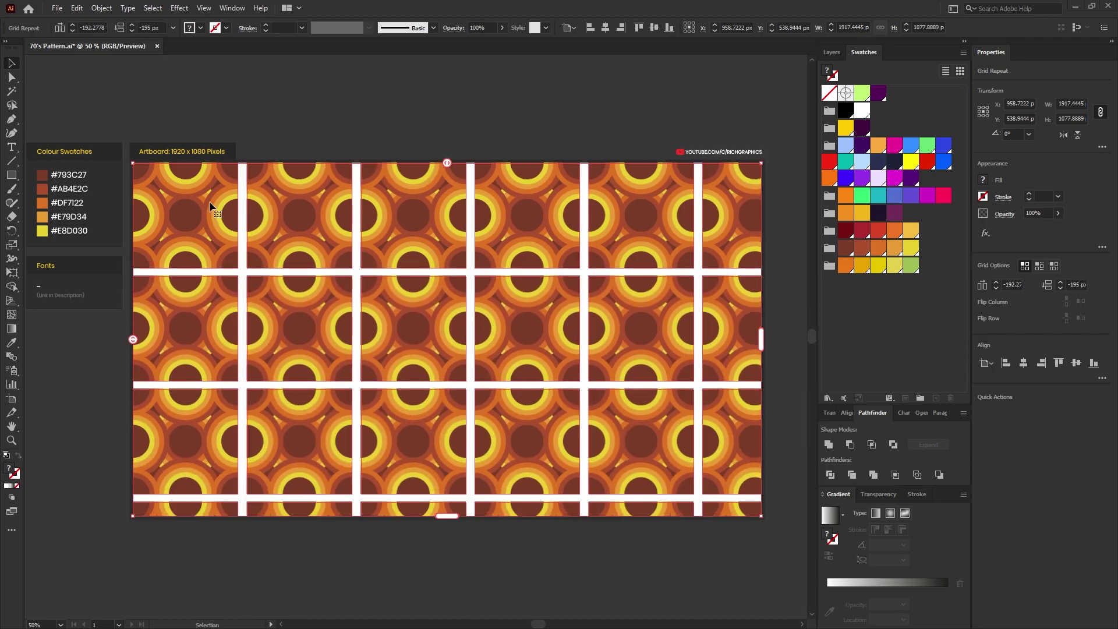
Step: Tighten the grid's row spacing to about -203.61 px and close the column gaps
{"action": "double_click", "coordinate": [195, 211]}
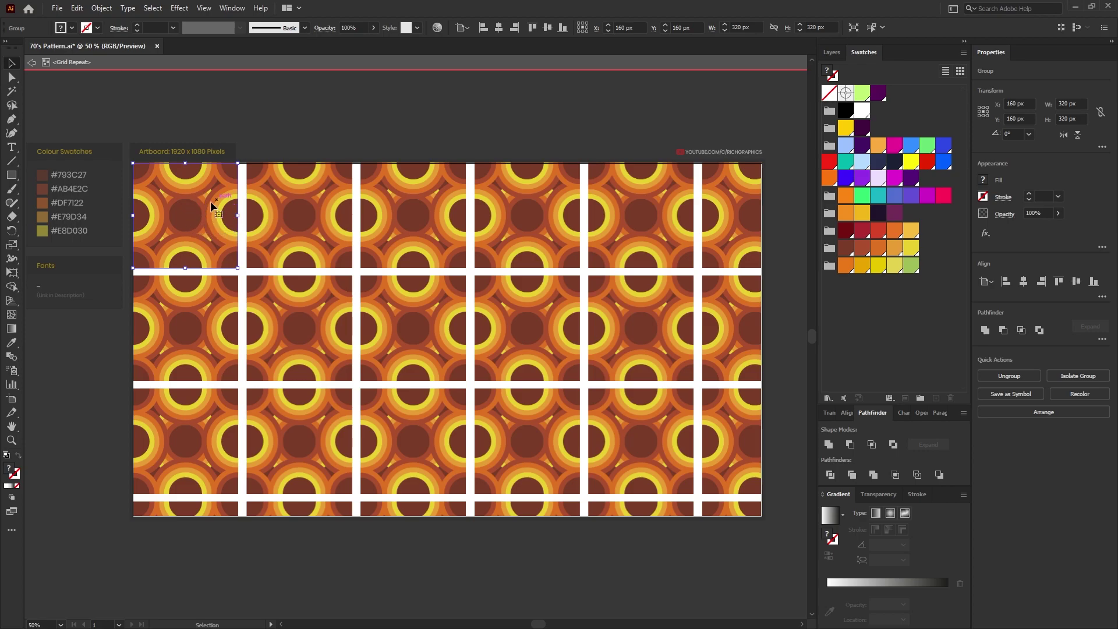
{"action": "double_click", "coordinate": [329, 118]}
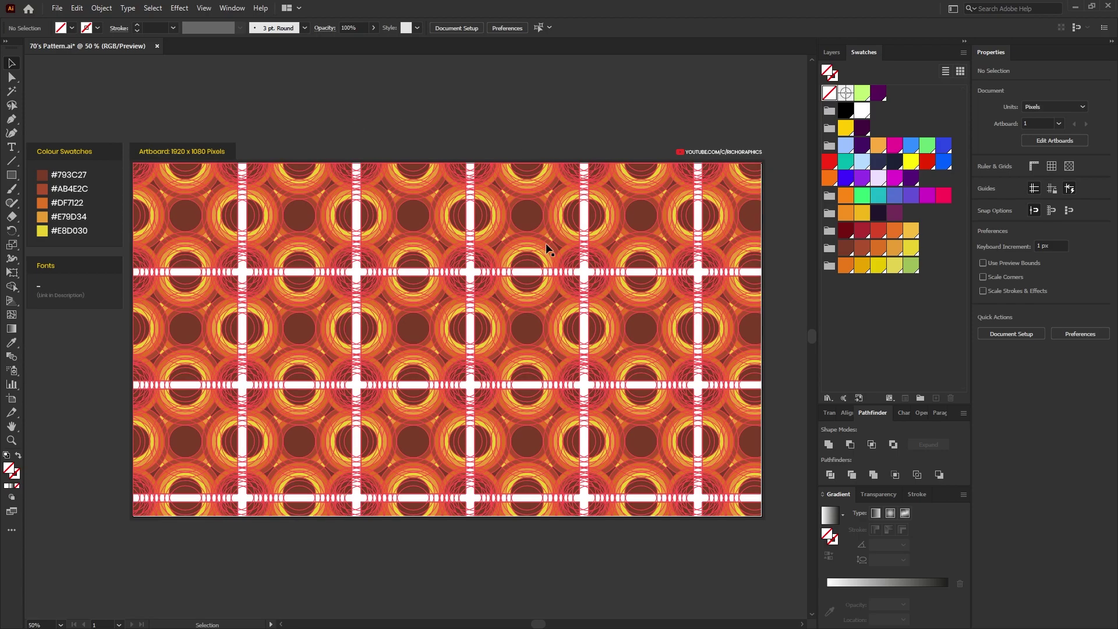
{"action": "left_click", "coordinate": [511, 325]}
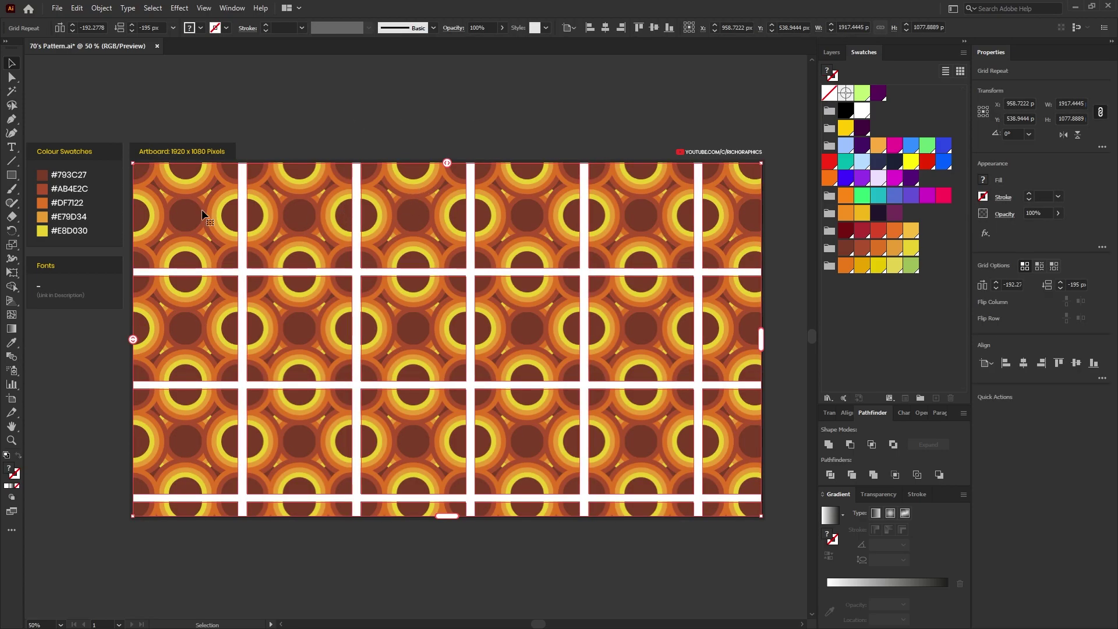
{"action": "mouse_move", "coordinate": [133, 339]}
{"action": "left_mouse_down"}
{"action": "mouse_move", "coordinate": [134, 353]}
{"action": "mouse_move", "coordinate": [145, 330]}
{"action": "left_mouse_up"}
{"action": "left_click_drag", "start_coordinate": [447, 163], "coordinate": [437, 163]}
{"action": "left_click", "coordinate": [457, 123]}
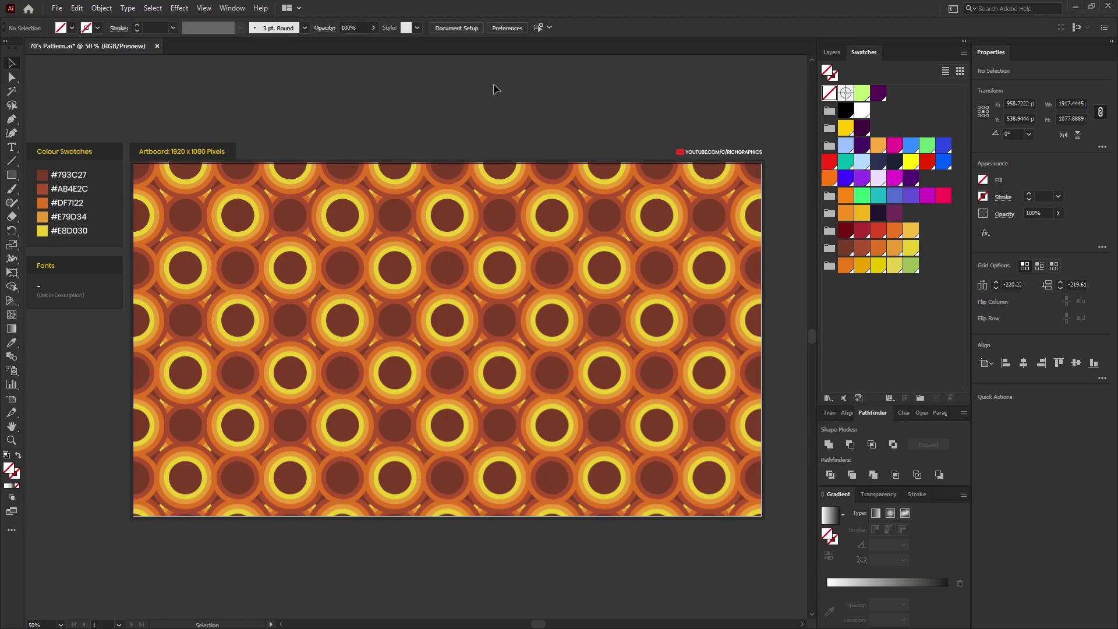
Step: Zoom in and fine-tune column spacing so tile edges meet, then return to 50% view
{"action": "key", "text": "ctrl+plus"}
{"action": "key", "text": "ctrl+plus"}
{"action": "key", "text": "ctrl+plus"}
{"action": "key", "text": "ctrl+plus"}
{"action": "left_click", "coordinate": [533, 258]}
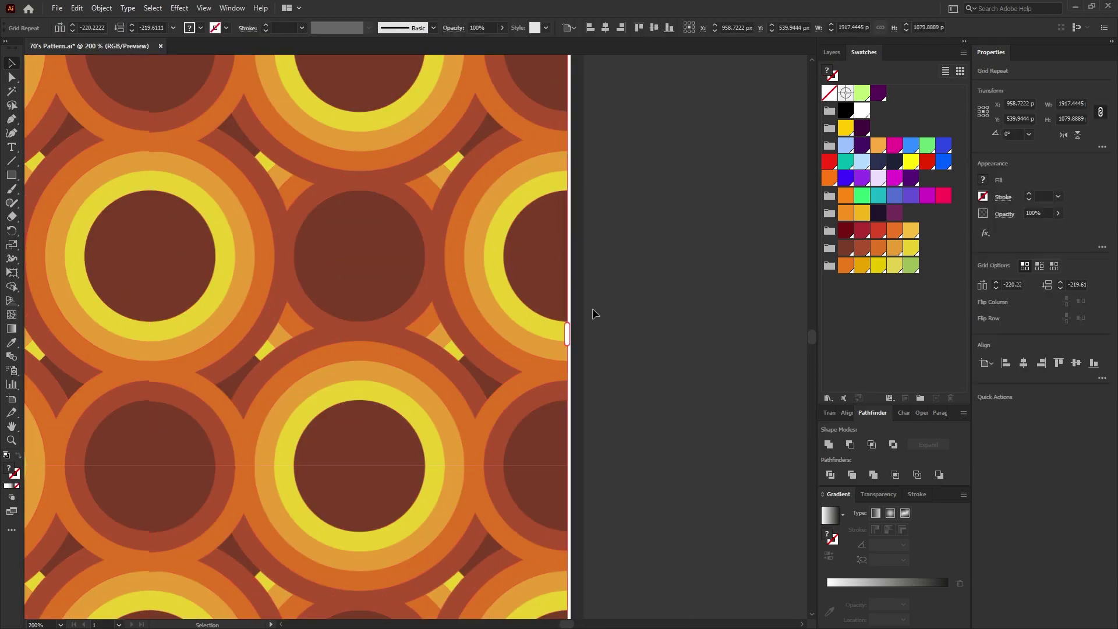
{"action": "left_click_drag", "start_coordinate": [573, 333], "coordinate": [574, 333]}
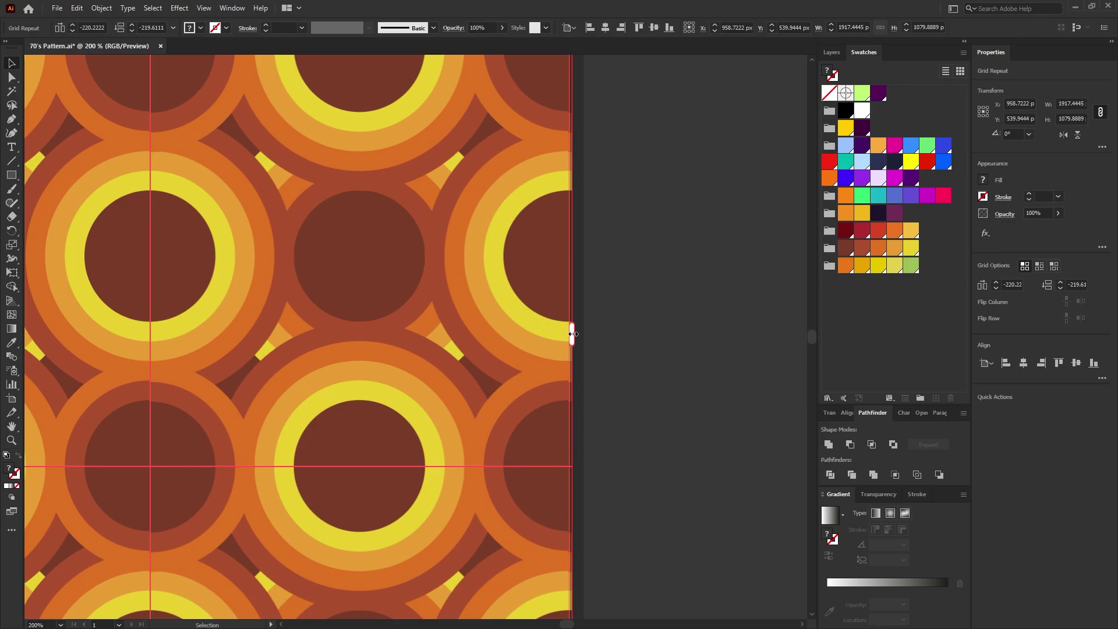
{"action": "left_click", "coordinate": [643, 340]}
{"action": "key", "text": "ctrl+minus"}
{"action": "key", "text": "ctrl+minus"}
{"action": "key", "text": "ctrl+minus"}
{"action": "key", "text": "ctrl+minus"}
{"action": "key", "text": "ctrl+minus"}
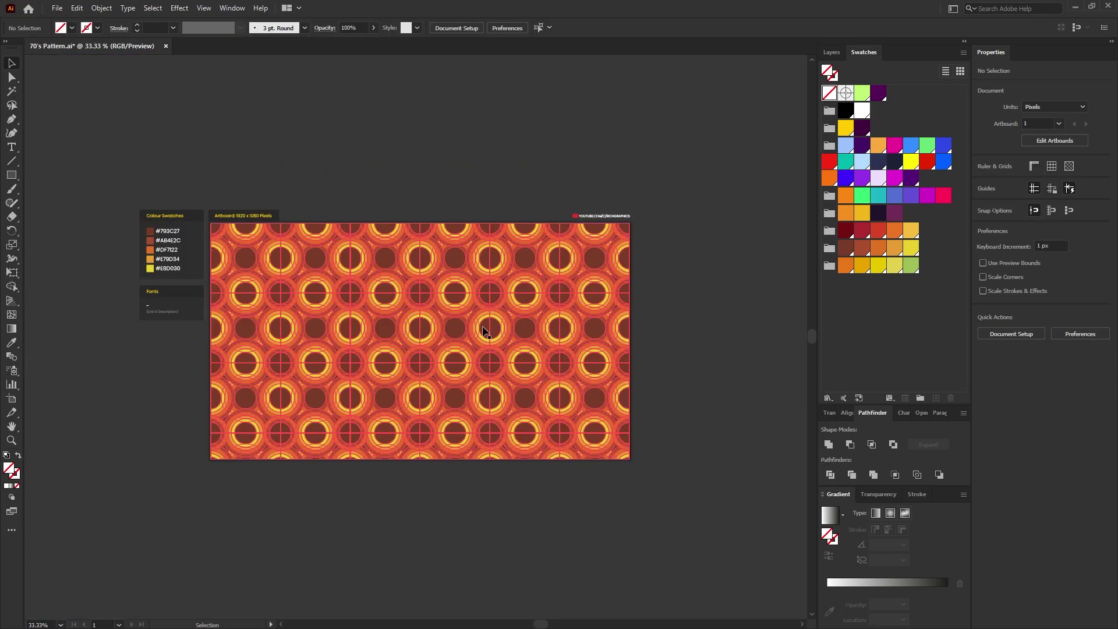
{"action": "key", "text": "ctrl+plus"}
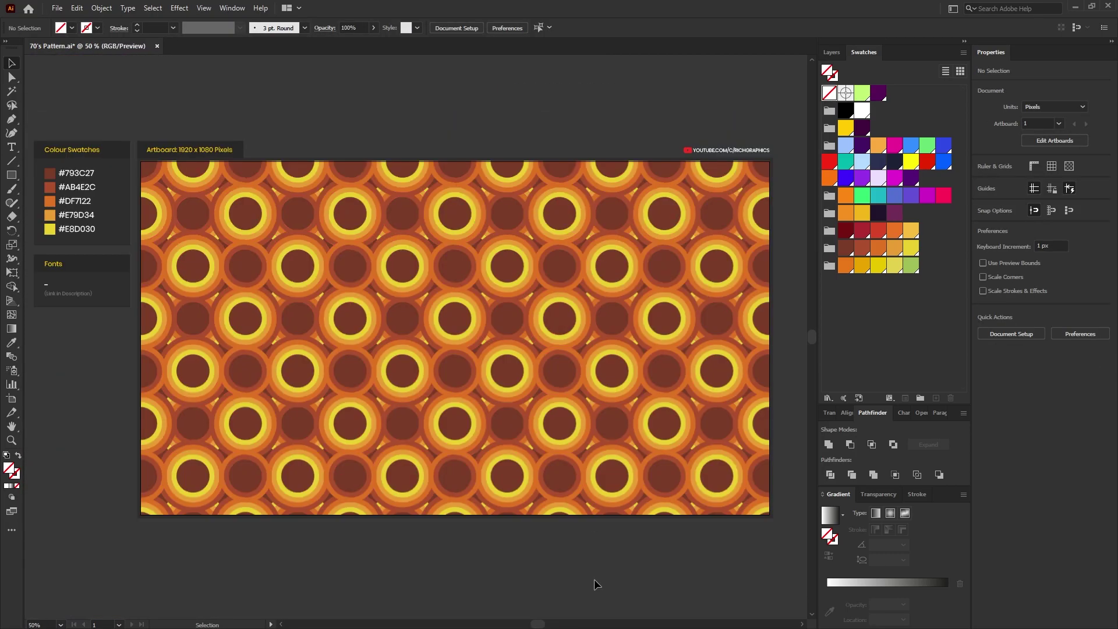
Step: Copy the repeat grid pattern and paste it into a new blank document
{"action": "left_click", "coordinate": [285, 213]}
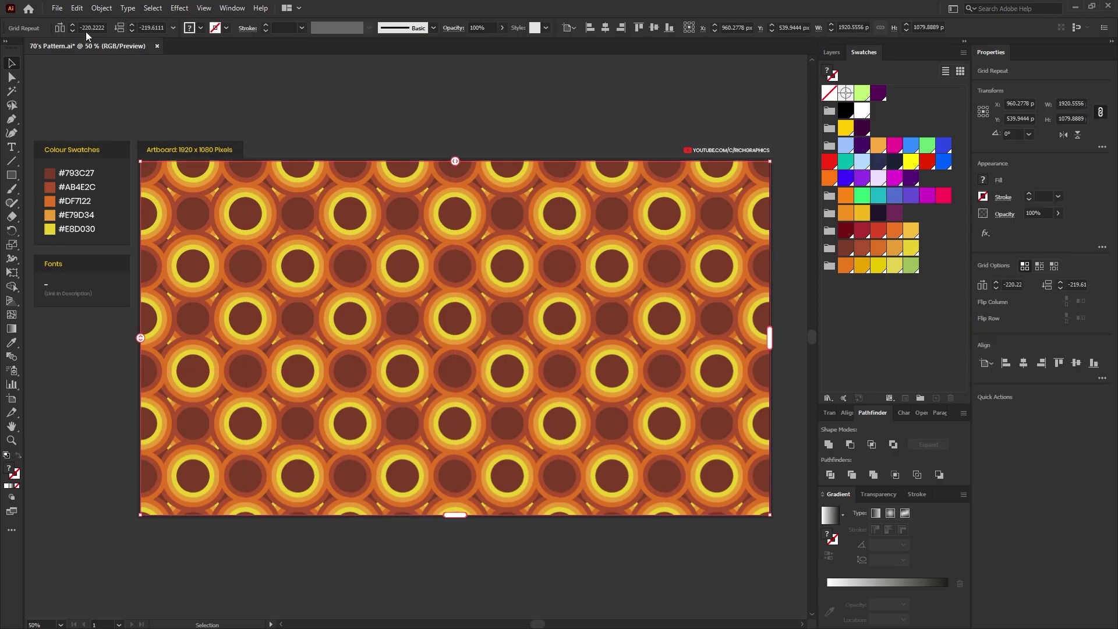
{"action": "left_click", "coordinate": [77, 8]}
{"action": "left_click", "coordinate": [128, 63]}
{"action": "left_click", "coordinate": [267, 89]}
{"action": "left_click", "coordinate": [57, 8]}
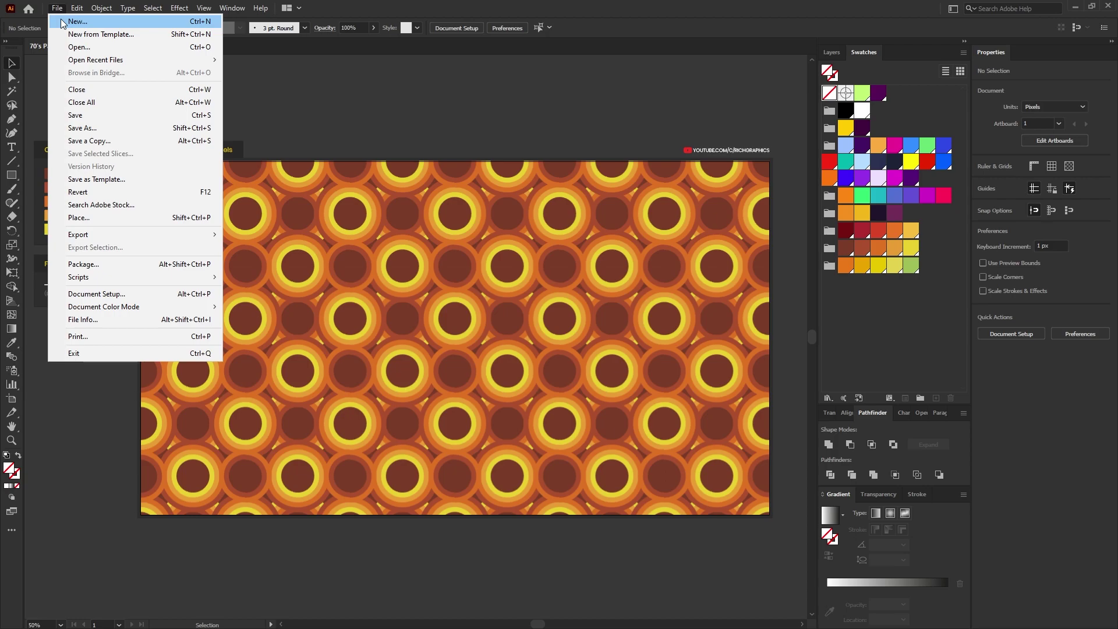
{"action": "left_click", "coordinate": [116, 22]}
{"action": "left_click", "coordinate": [772, 500]}
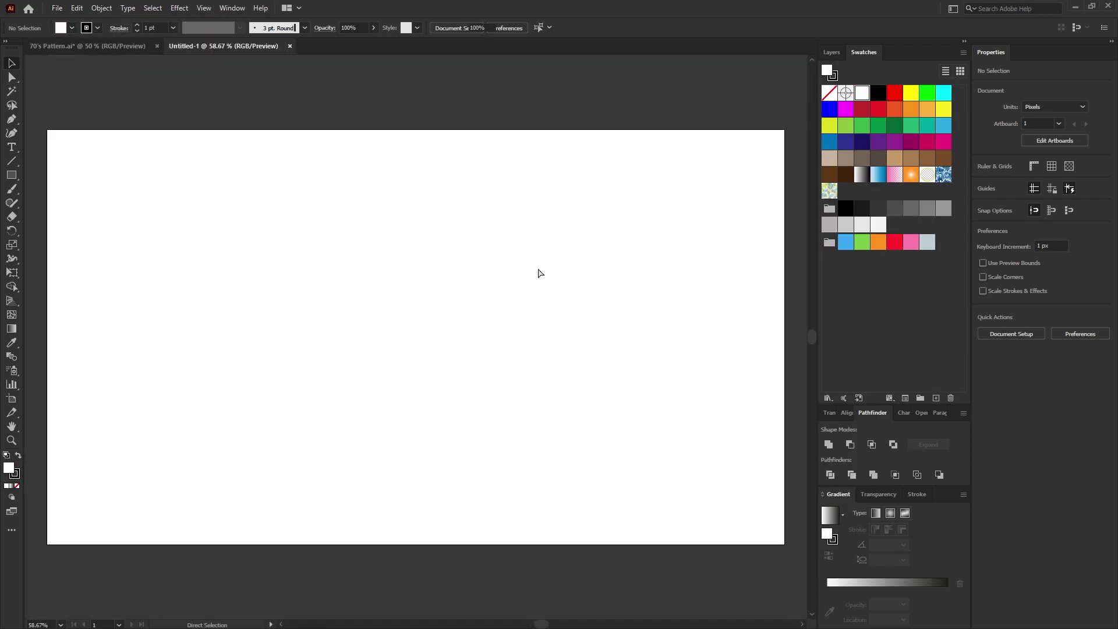
{"action": "key", "text": "ctrl+v"}
{"action": "left_click", "coordinate": [465, 93]}
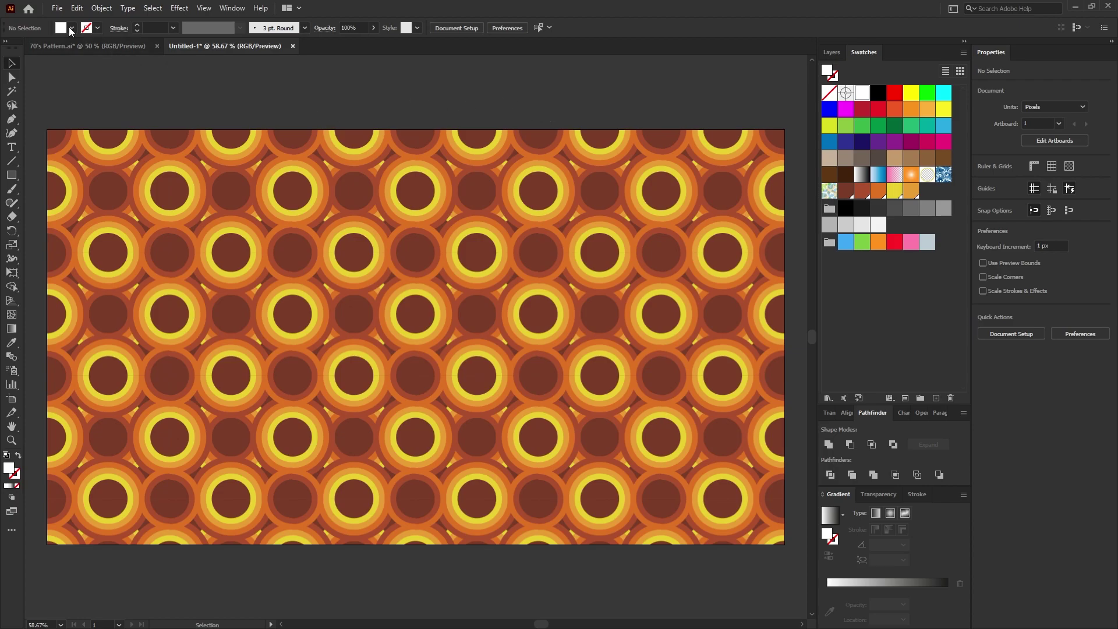
Step: Export the new document as JPEG with Art Optimized (Supersampling) anti-aliasing
{"action": "left_click", "coordinate": [57, 8]}
{"action": "mouse_move", "coordinate": [96, 236]}
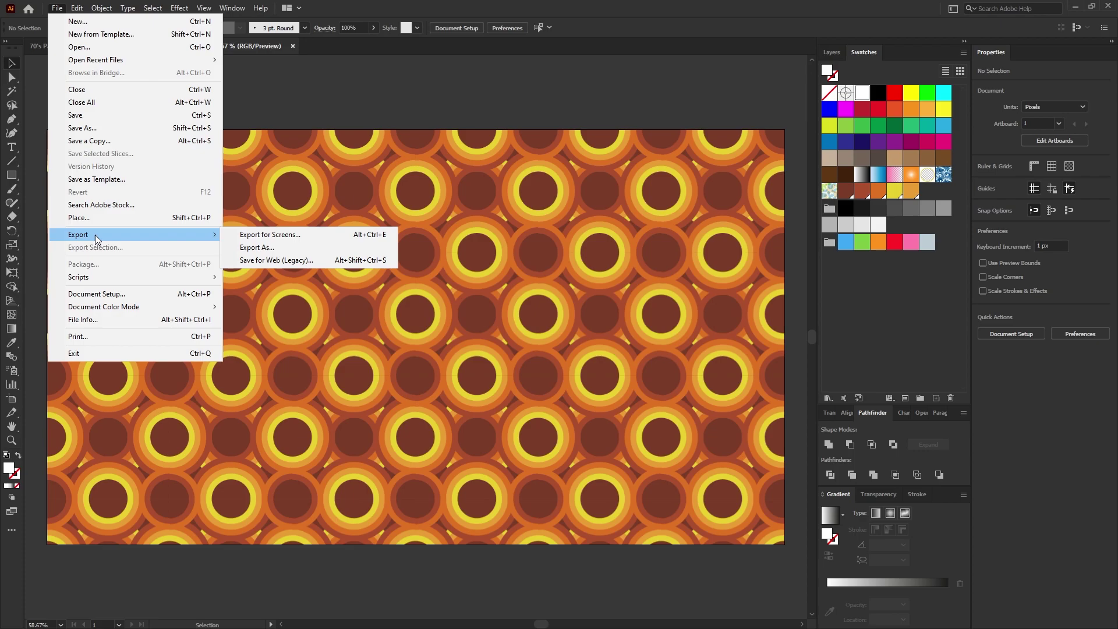
{"action": "left_click", "coordinate": [318, 252]}
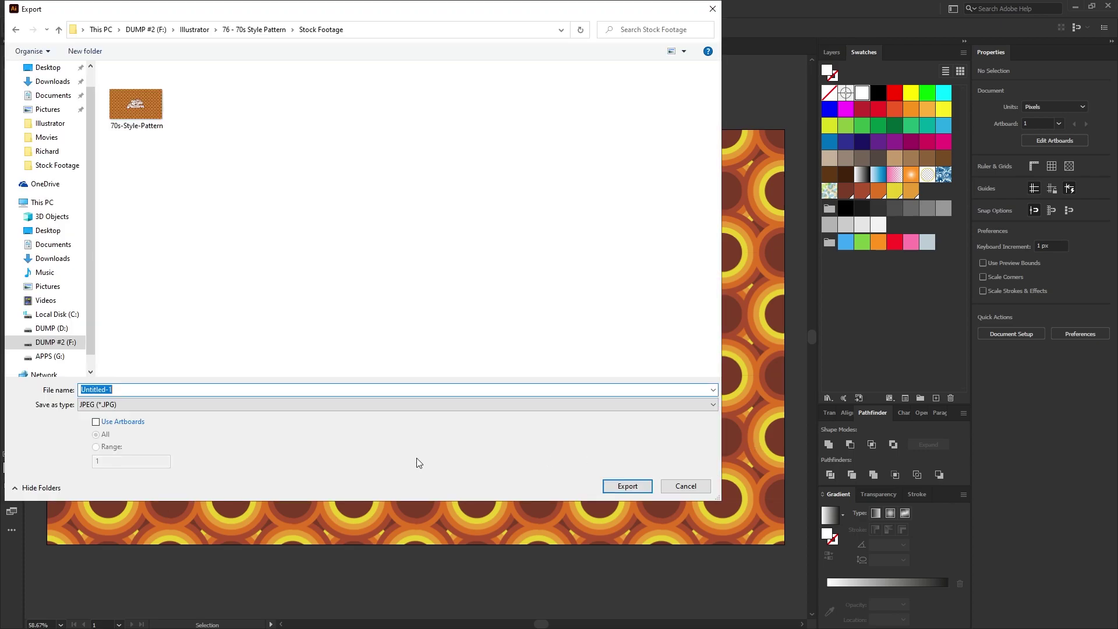
{"action": "left_click", "coordinate": [610, 483]}
{"action": "left_click_drag", "start_coordinate": [648, 265], "coordinate": [656, 145]}
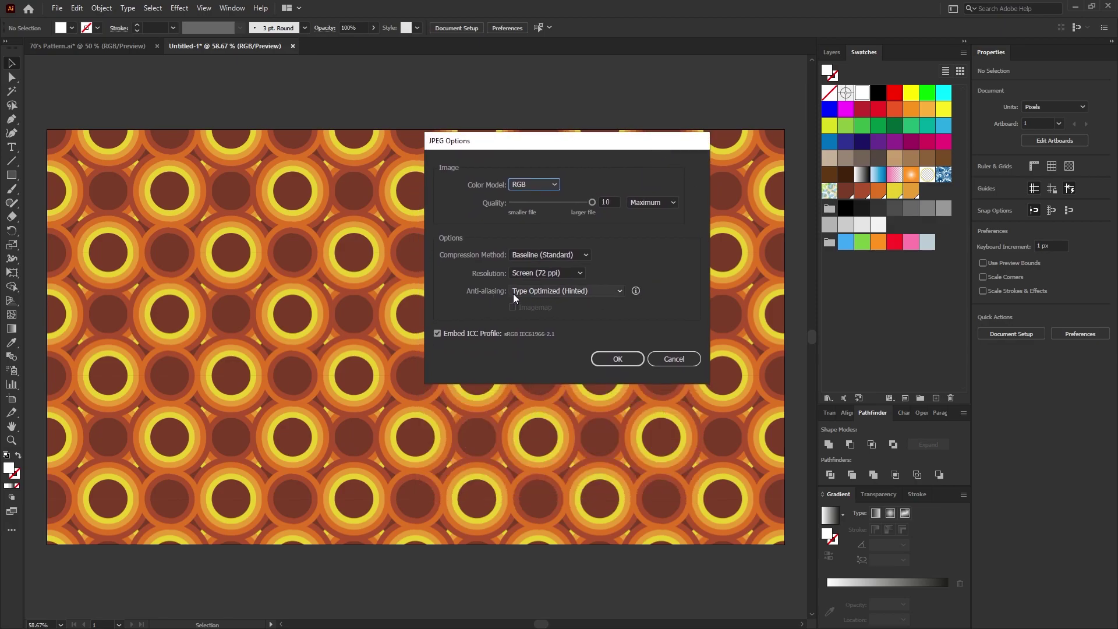
{"action": "left_click", "coordinate": [593, 295]}
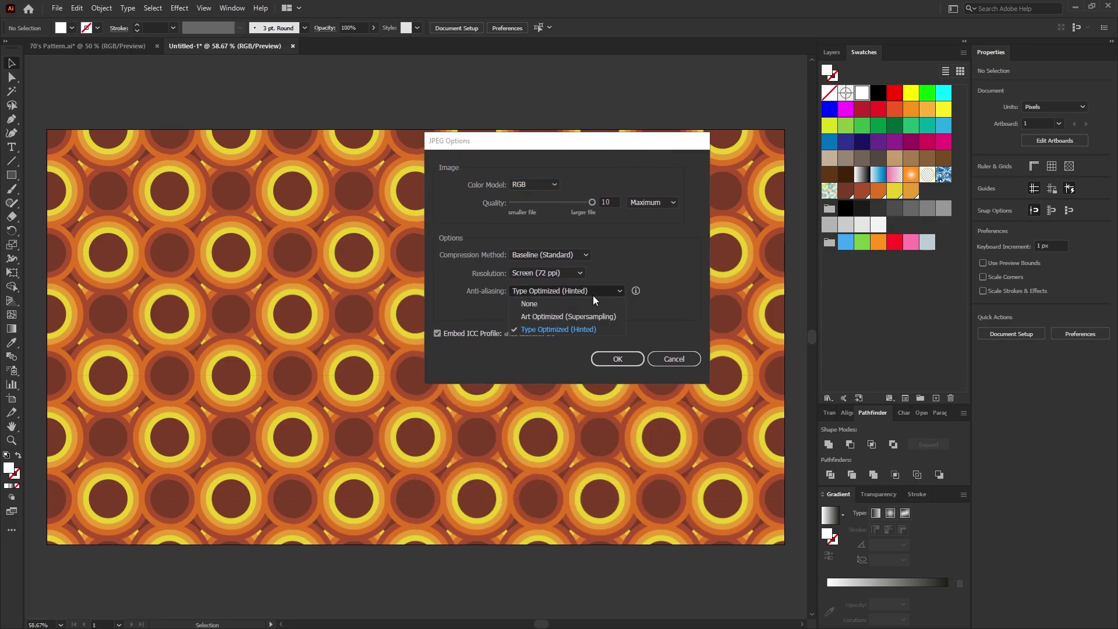
{"action": "left_click", "coordinate": [617, 317]}
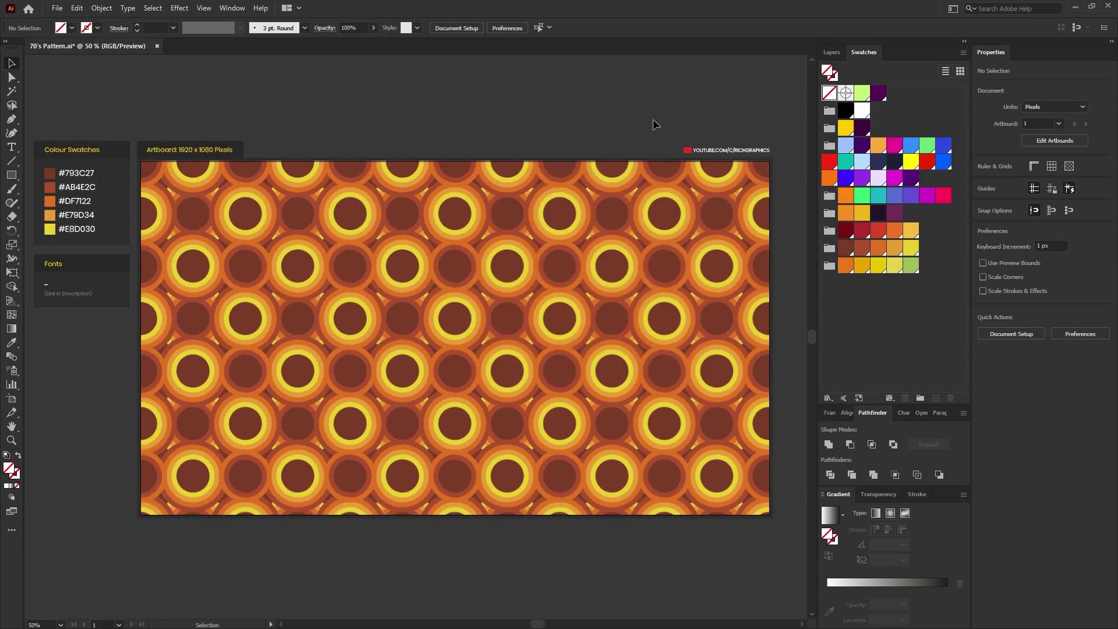
Step: Inside the Repeat Grid, apply Color Group 2 through Recolor Artwork for dark maroon centres and red rings
{"action": "double_click", "coordinate": [194, 201]}
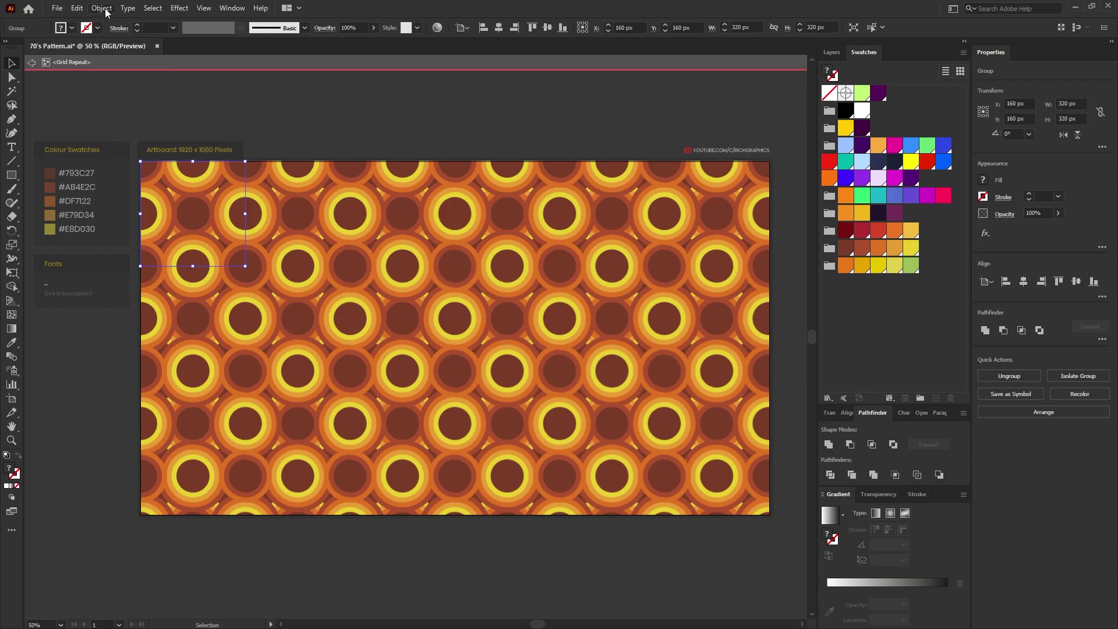
{"action": "left_click", "coordinate": [76, 8]}
{"action": "mouse_move", "coordinate": [190, 213]}
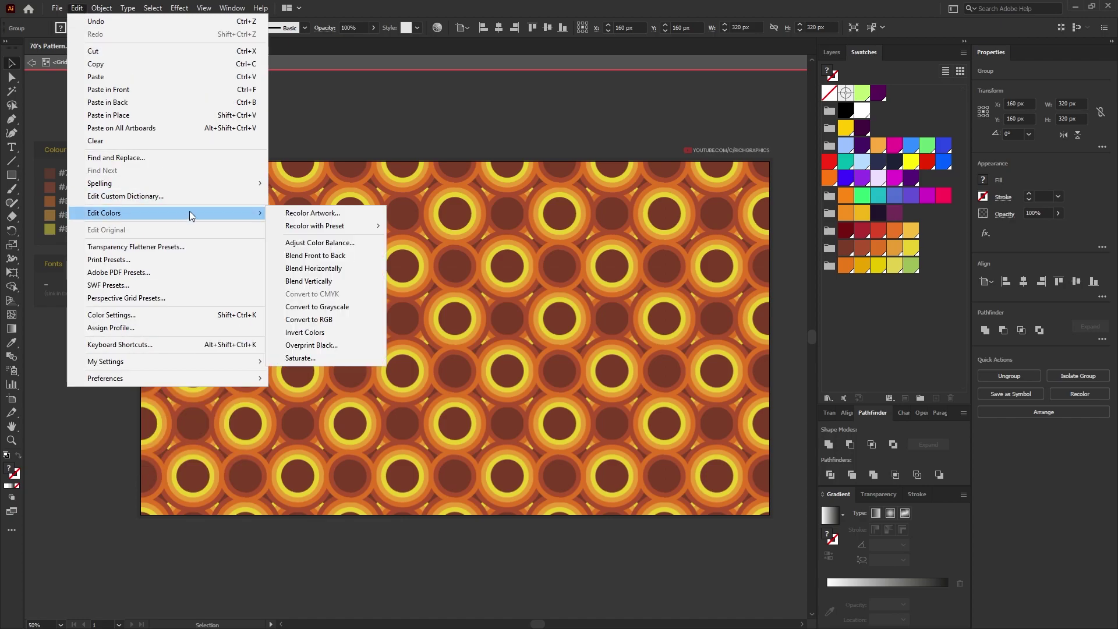
{"action": "left_click", "coordinate": [372, 213]}
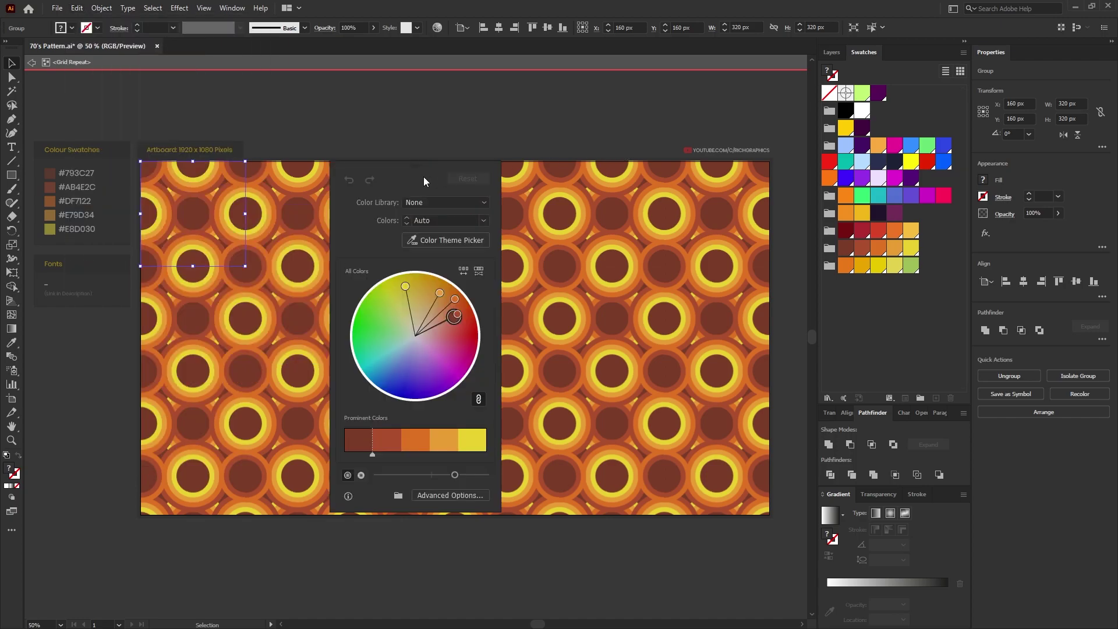
{"action": "left_click", "coordinate": [461, 496]}
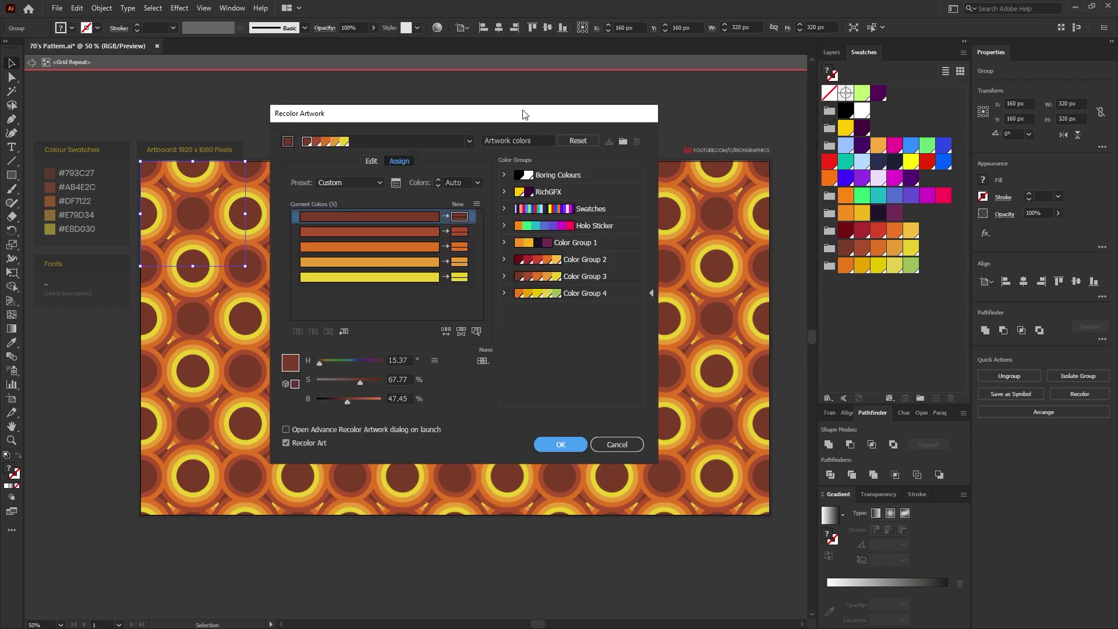
{"action": "left_click_drag", "start_coordinate": [524, 111], "coordinate": [667, 83]}
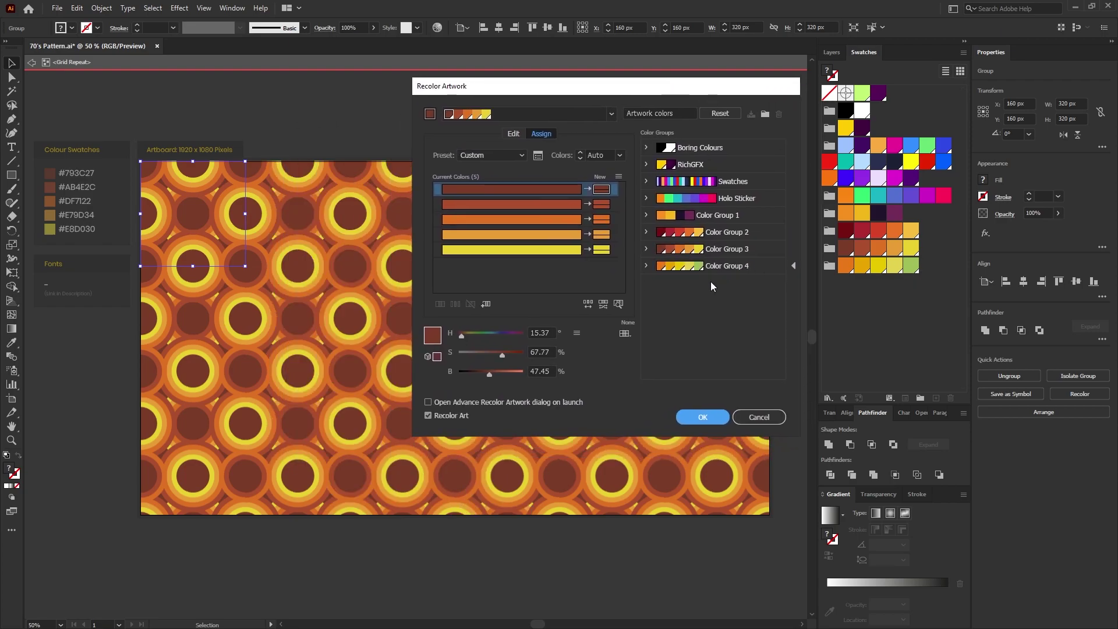
{"action": "left_click", "coordinate": [761, 268]}
{"action": "left_click", "coordinate": [761, 232]}
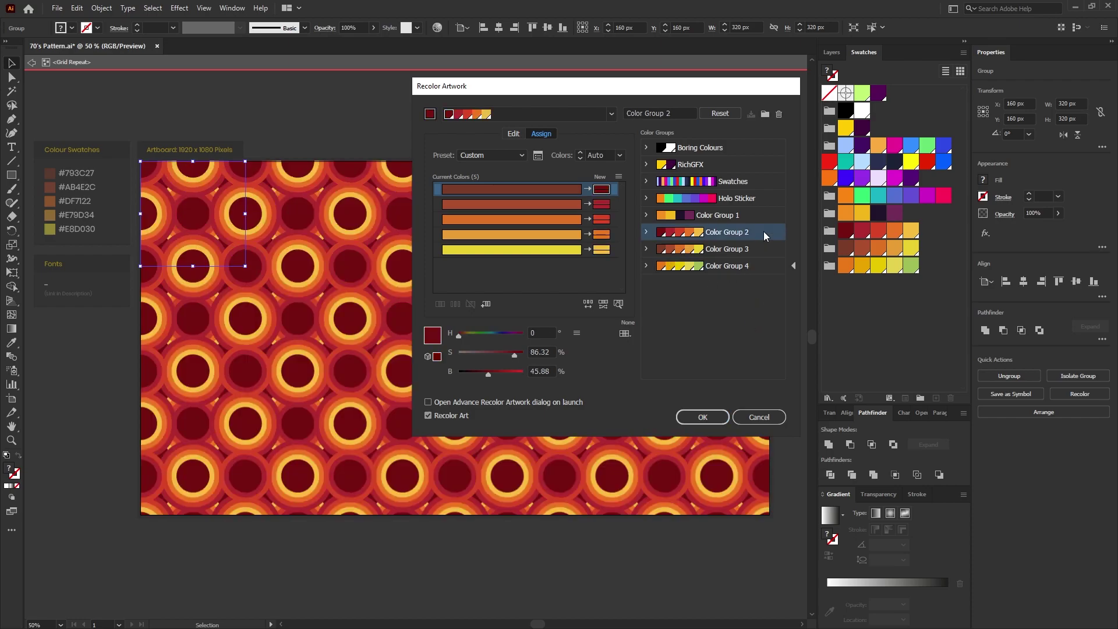
{"action": "left_click", "coordinate": [710, 421]}
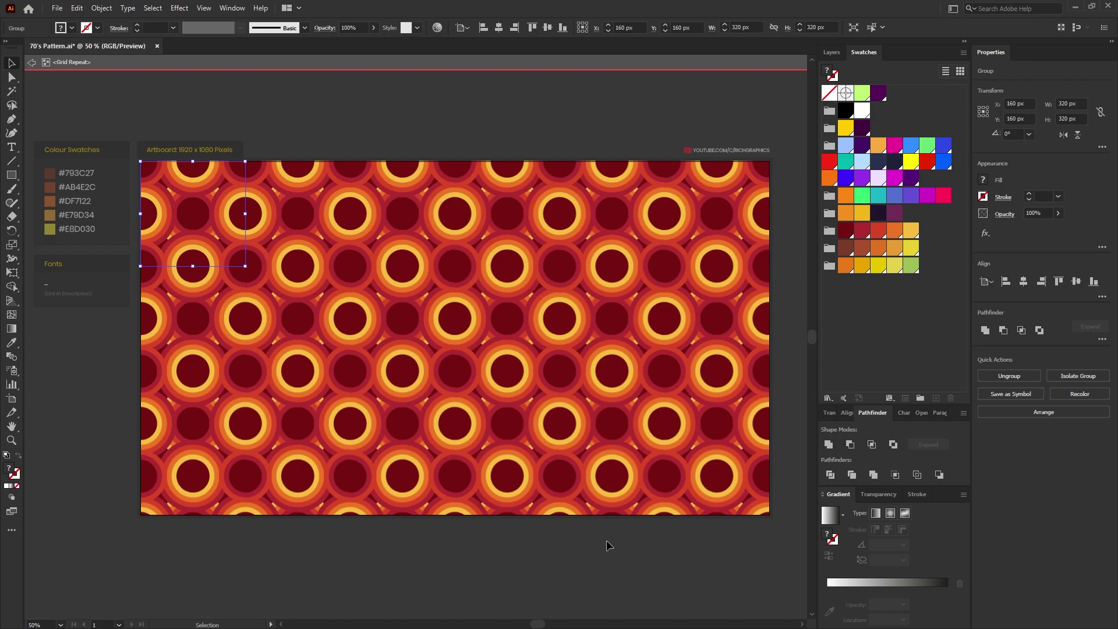